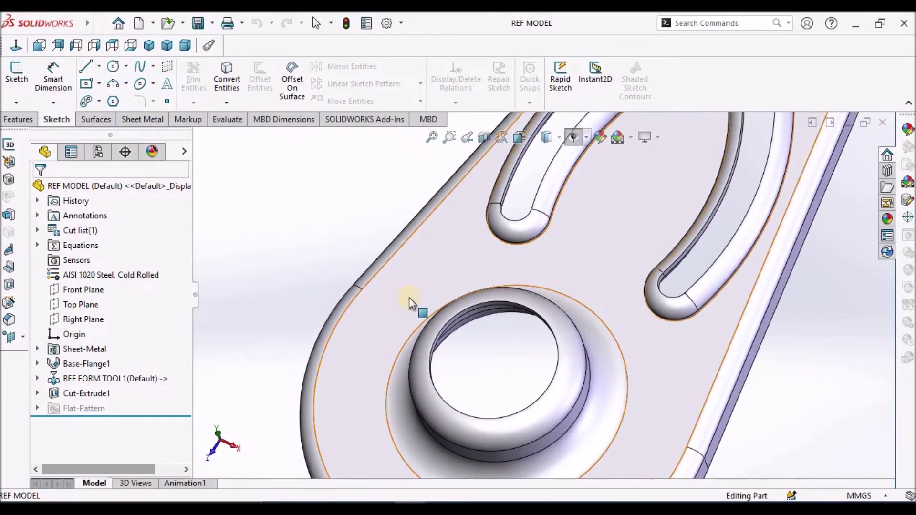
# Fit the REF MODEL part in a dimetric view, then switch to the REF FORM TOOL window.
pyautogui.hotkey('ctrl', '7')
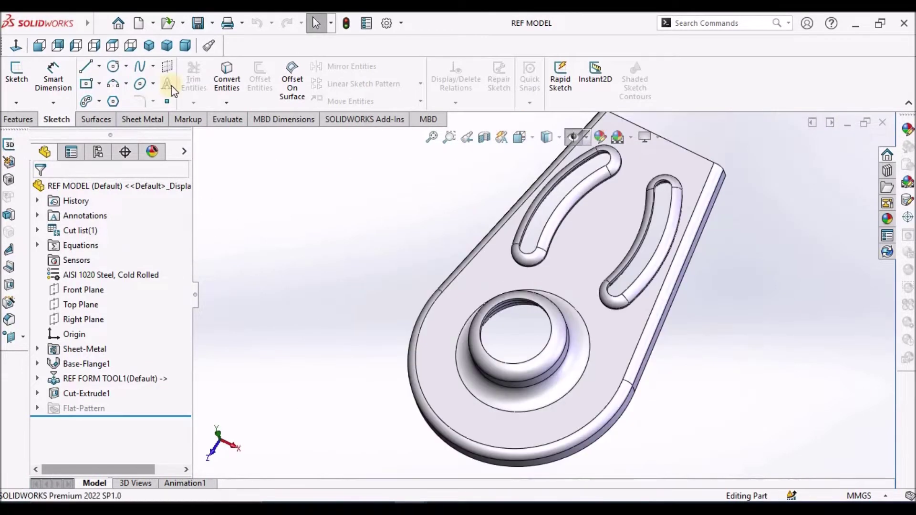
pyautogui.click(181, 45)
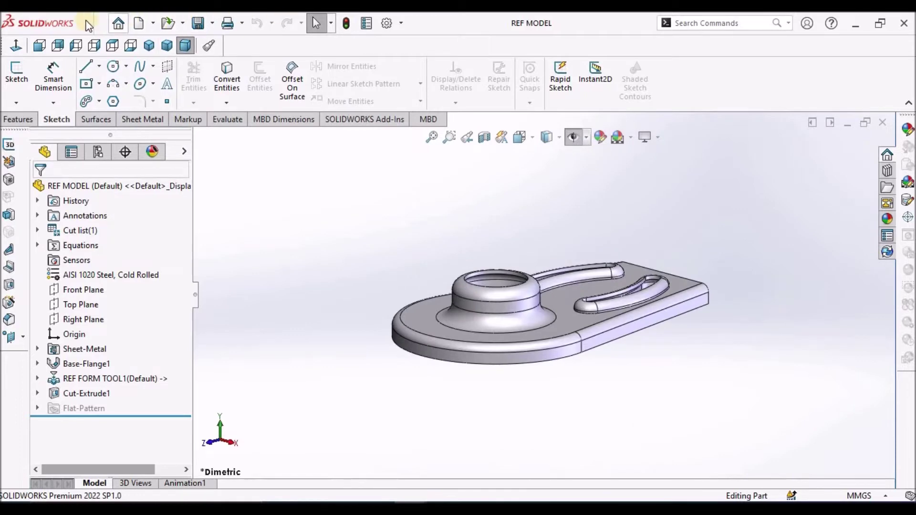
pyautogui.moveTo(87, 23)
pyautogui.click(243, 24)
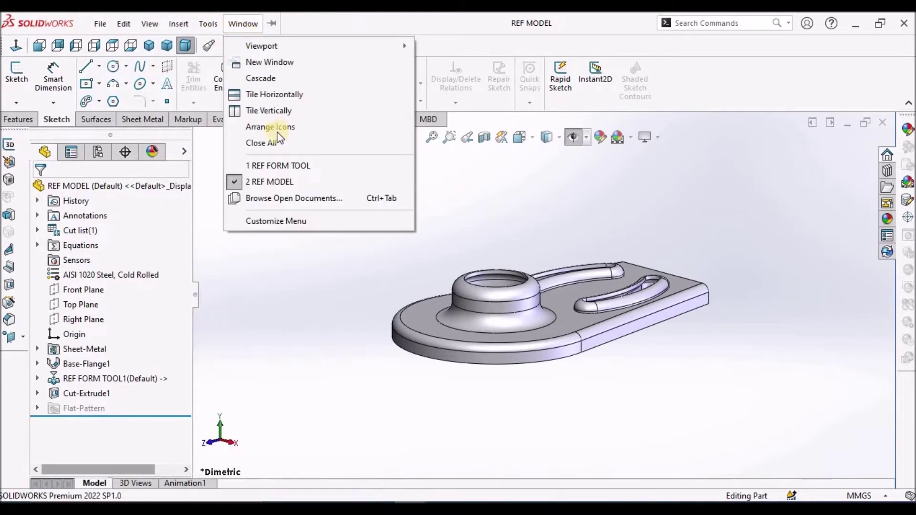
pyautogui.click(285, 166)
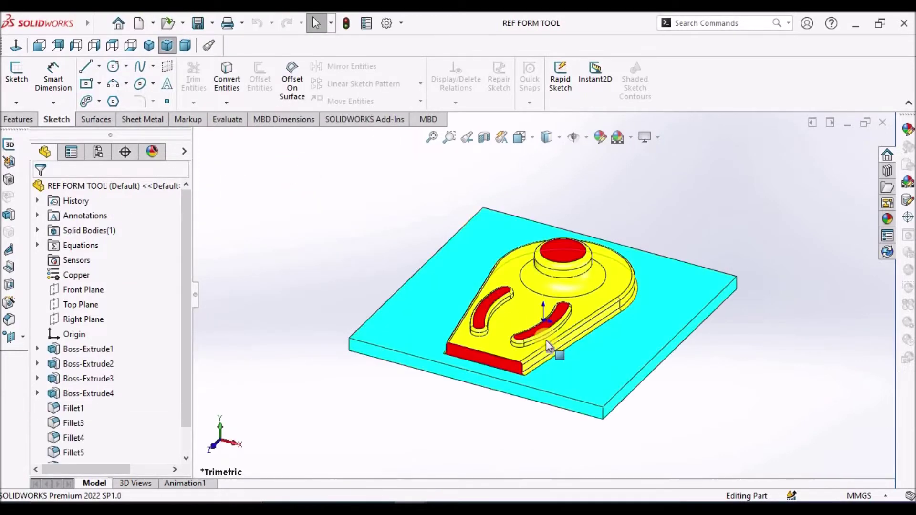
# Rotate the REF FORM TOOL to trimetric, check the Desc 2.pdf sheet, then return to DEMO FORM TOOL.
pyautogui.moveTo(560, 337)
pyautogui.mouseDown(button='middle')
pyautogui.moveTo(560, 348)
pyautogui.moveTo(511, 372)
pyautogui.moveTo(384, 323)
pyautogui.moveTo(288, 315)
pyautogui.moveTo(381, 423)
pyautogui.moveTo(619, 251)
pyautogui.moveTo(601, 357)
pyautogui.moveTo(565, 408)
pyautogui.moveTo(548, 402)
pyautogui.moveTo(617, 317)
pyautogui.moveTo(591, 247)
pyautogui.moveTo(568, 316)
pyautogui.moveTo(574, 321)
pyautogui.mouseUp(button='middle')
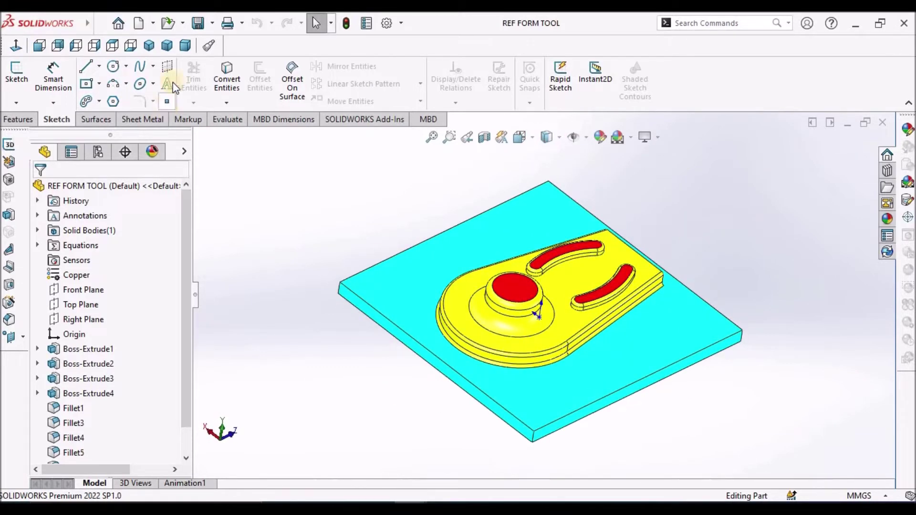
pyautogui.click(167, 45)
pyautogui.hotkey('alt', 'Tab')
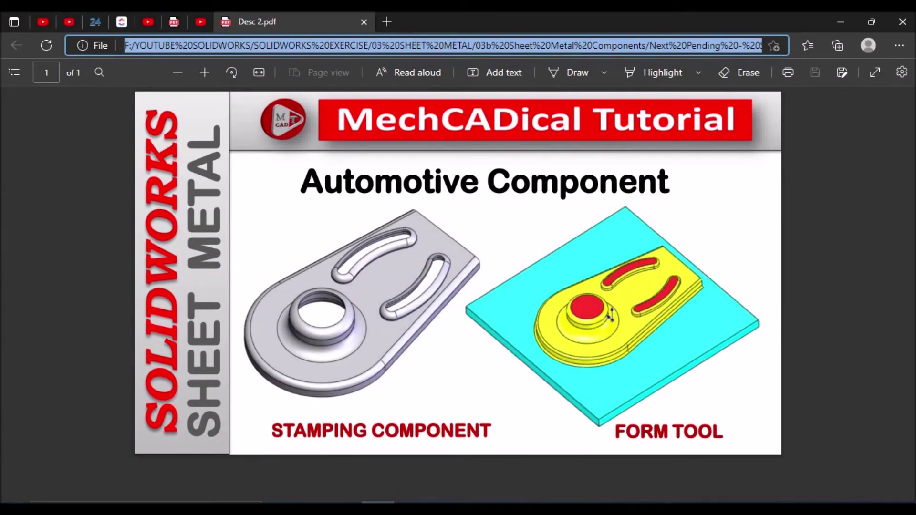
pyautogui.click(596, 390)
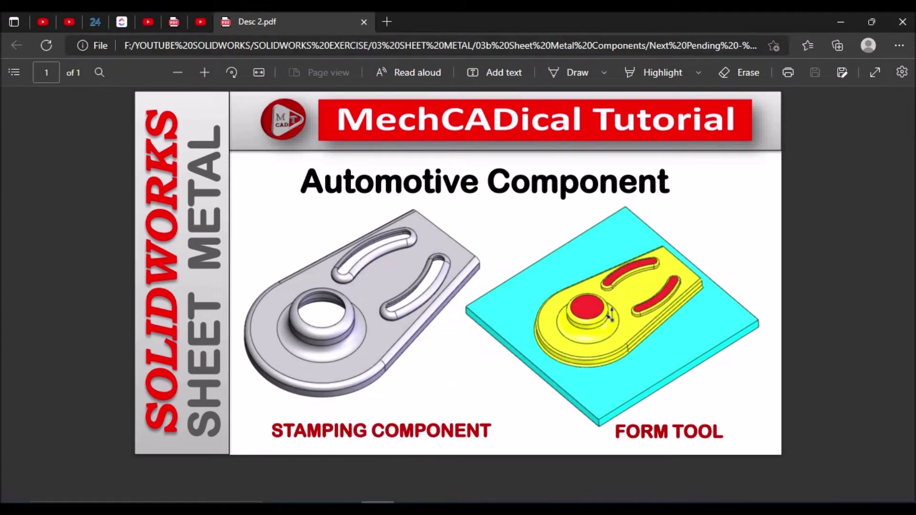
pyautogui.hotkey('alt', 'Tab')
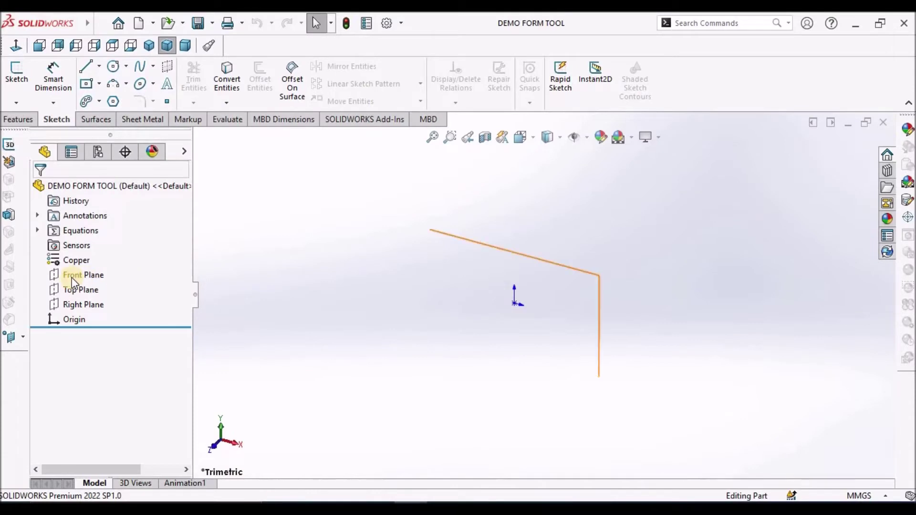
# Sketch a centre rectangle on the Top Plane, centred on the origin.
pyautogui.click(82, 290)
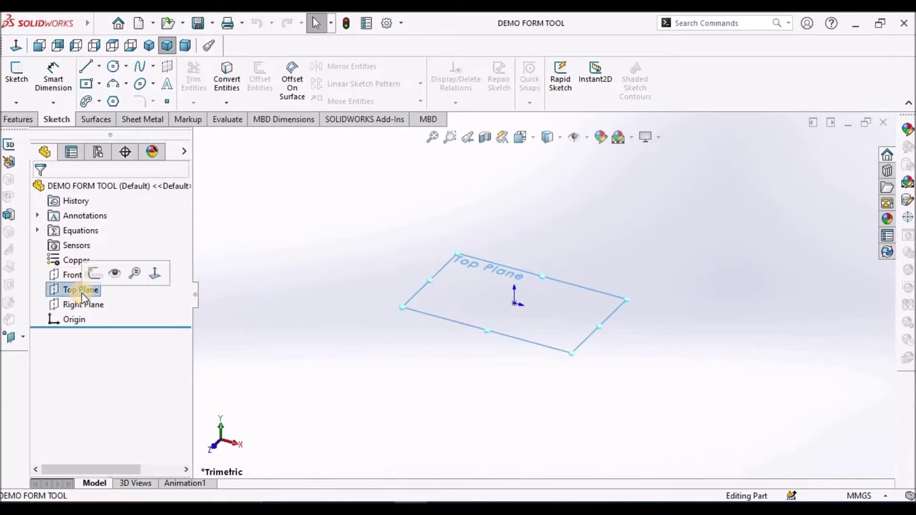
pyautogui.click(13, 79)
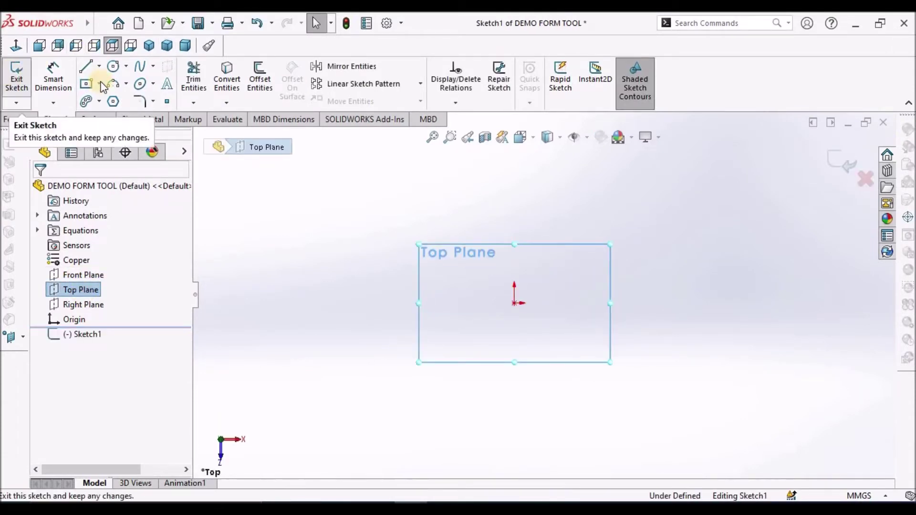
pyautogui.click(84, 85)
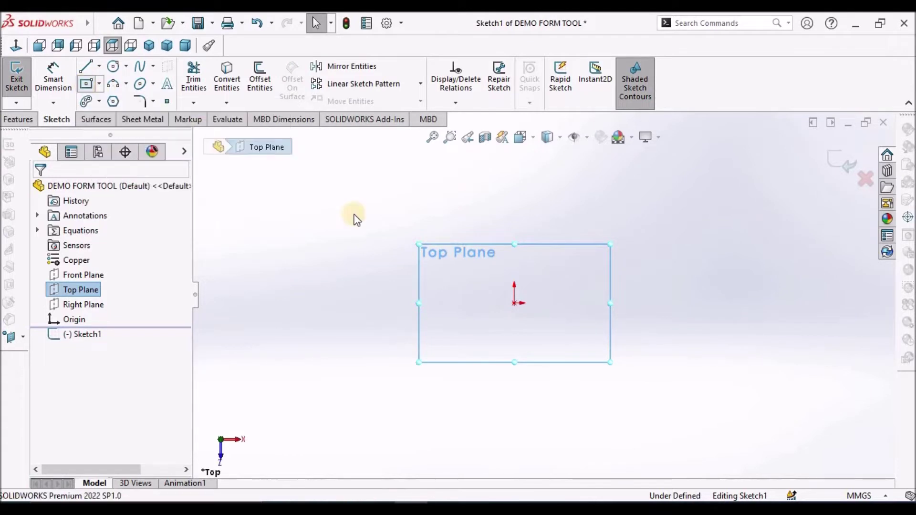
pyautogui.click(514, 304)
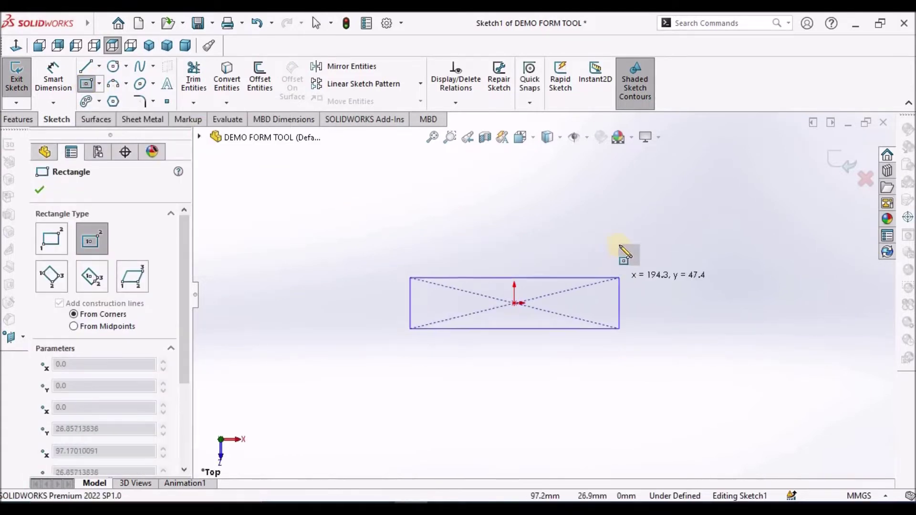
pyautogui.click(609, 218)
pyautogui.rightClick(362, 248)
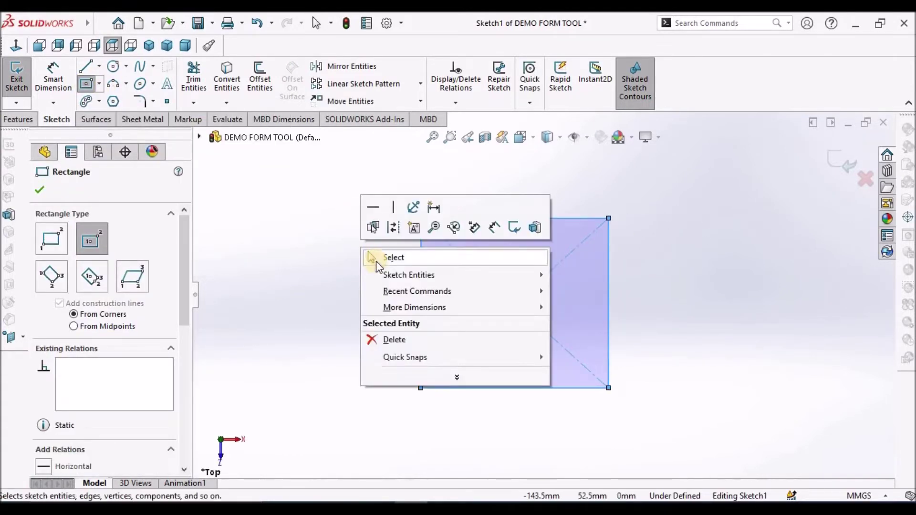
pyautogui.click(328, 269)
# Dimension the rectangle's bottom edge to 200 mm.
pyautogui.click(53, 77)
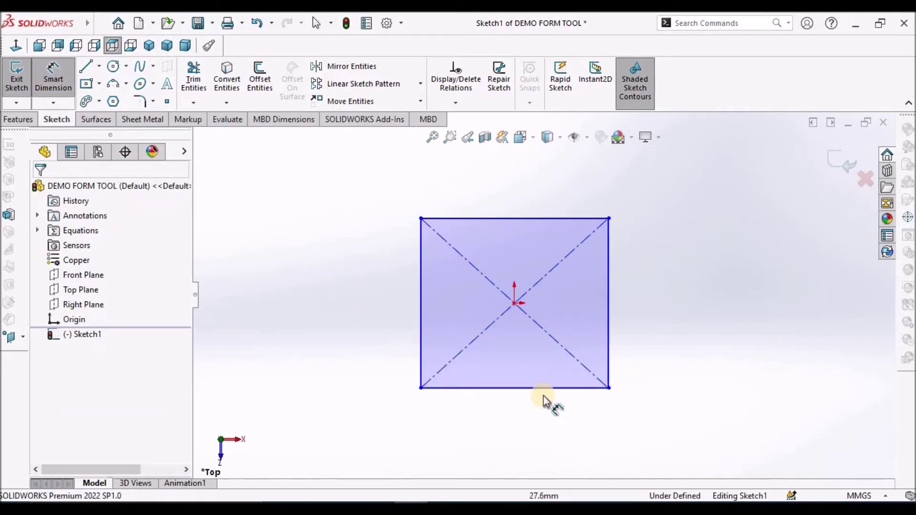
pyautogui.click(544, 388)
pyautogui.click(553, 436)
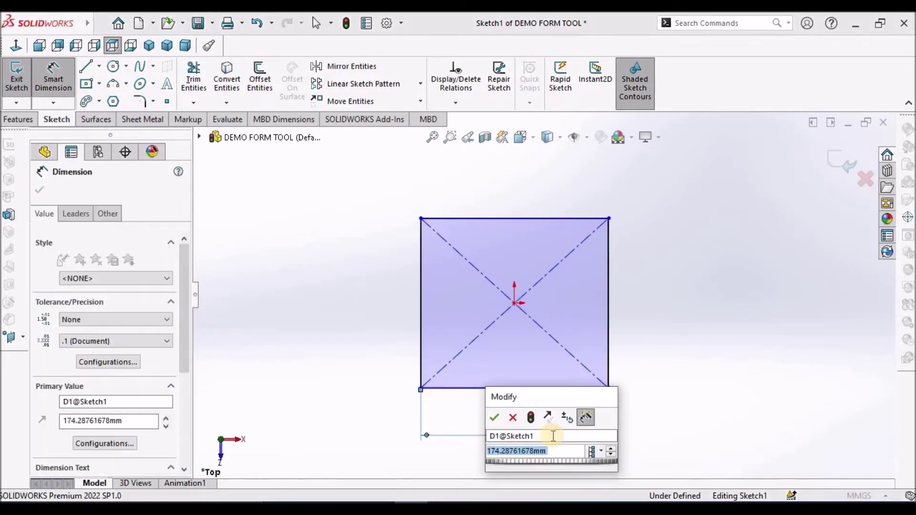
pyautogui.write('200')
pyautogui.press('Return')
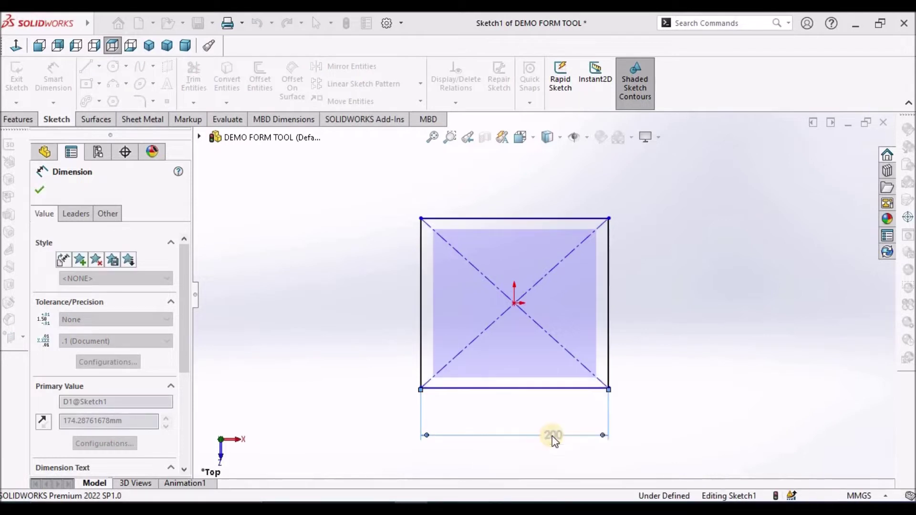
pyautogui.press('Escape')
pyautogui.press('Escape')
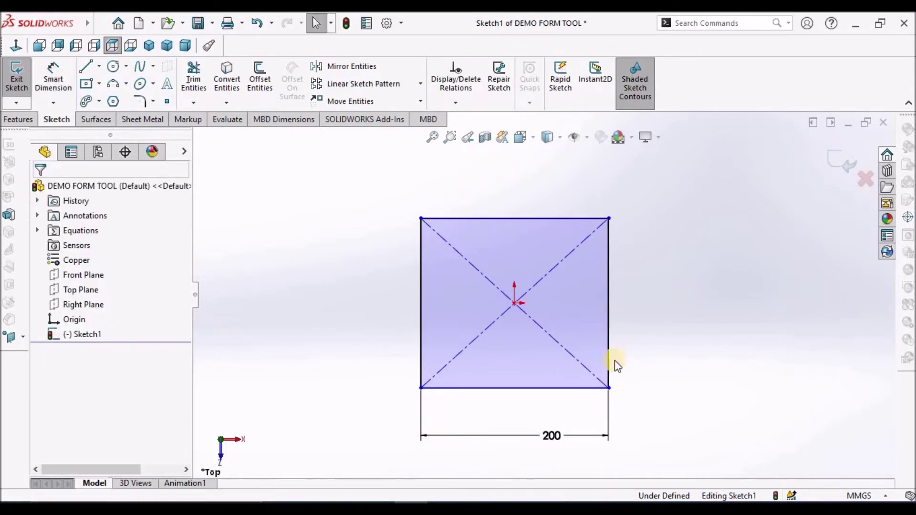
# Make the bottom and right sides equal so the 200 mm square is fully defined.
pyautogui.click(579, 387)
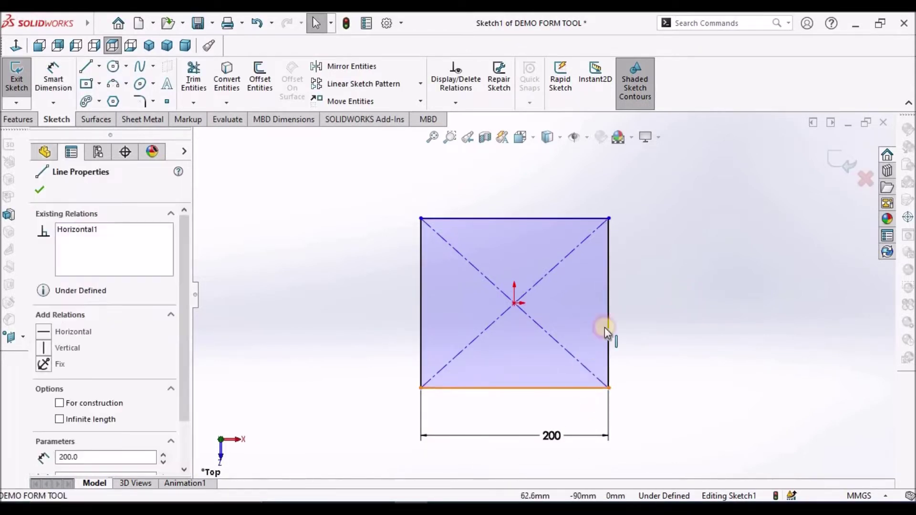
pyautogui.click(608, 308)
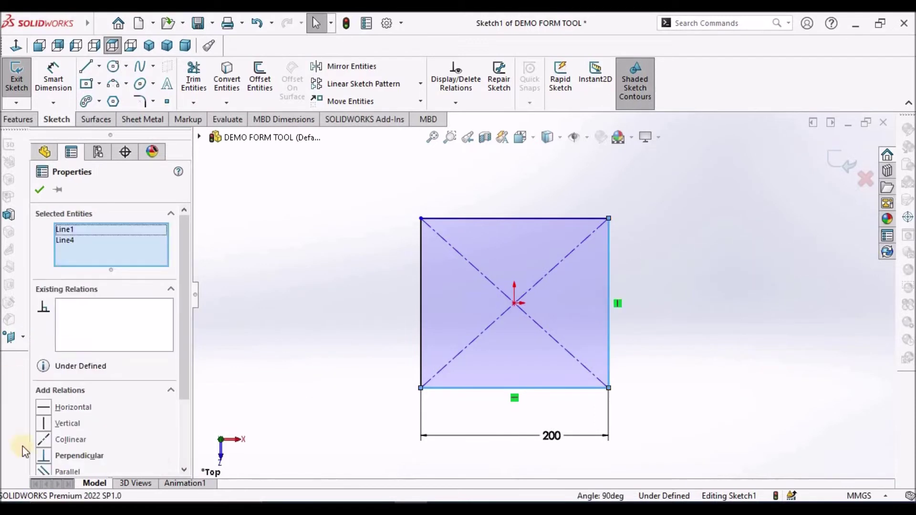
pyautogui.click(184, 404)
pyautogui.click(45, 397)
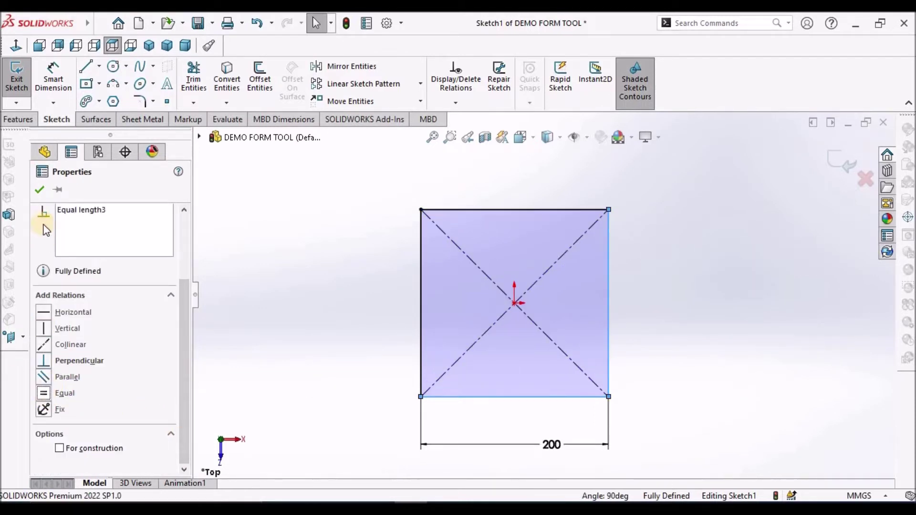
pyautogui.click(38, 191)
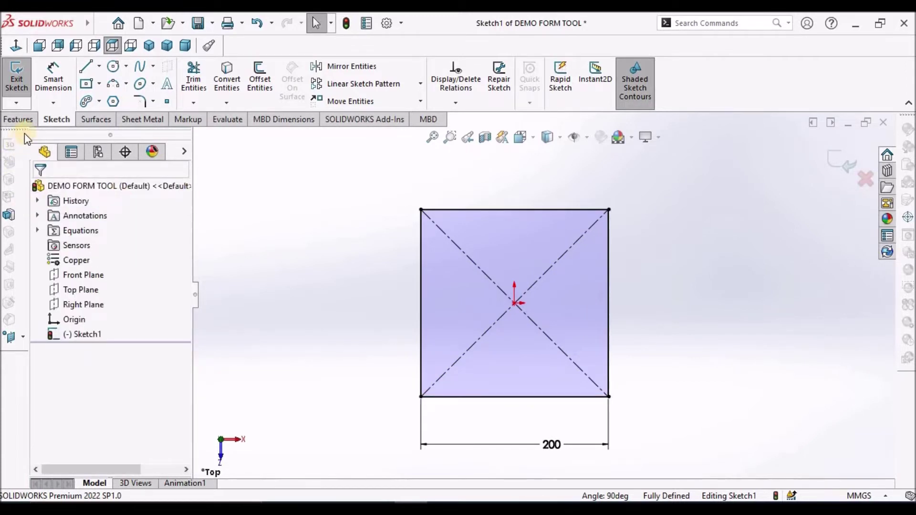
pyautogui.click(31, 120)
pyautogui.click(21, 74)
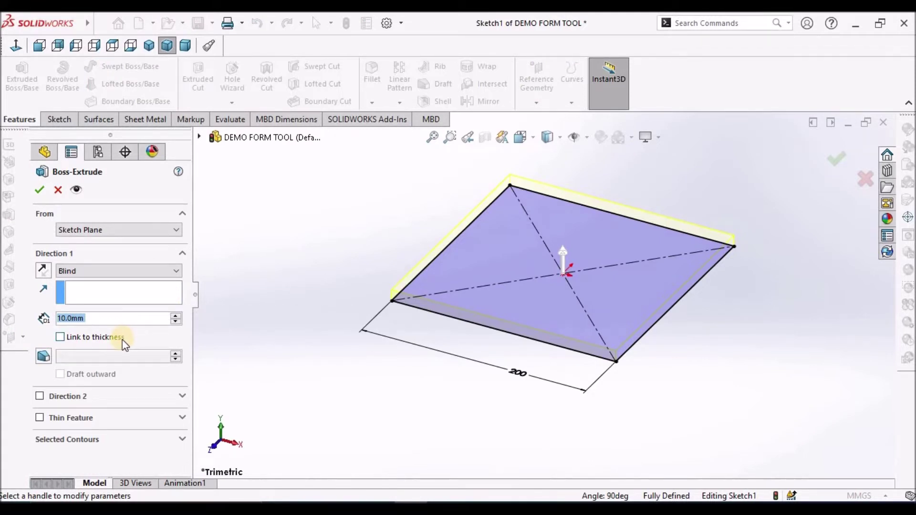
# Extrude the square sketch 10 mm in the reversed, downward direction.
pyautogui.click(41, 271)
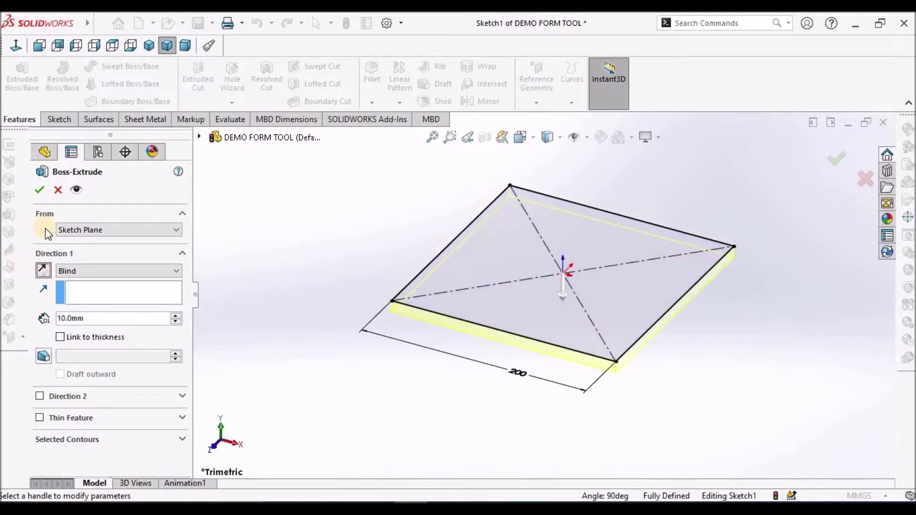
pyautogui.click(40, 190)
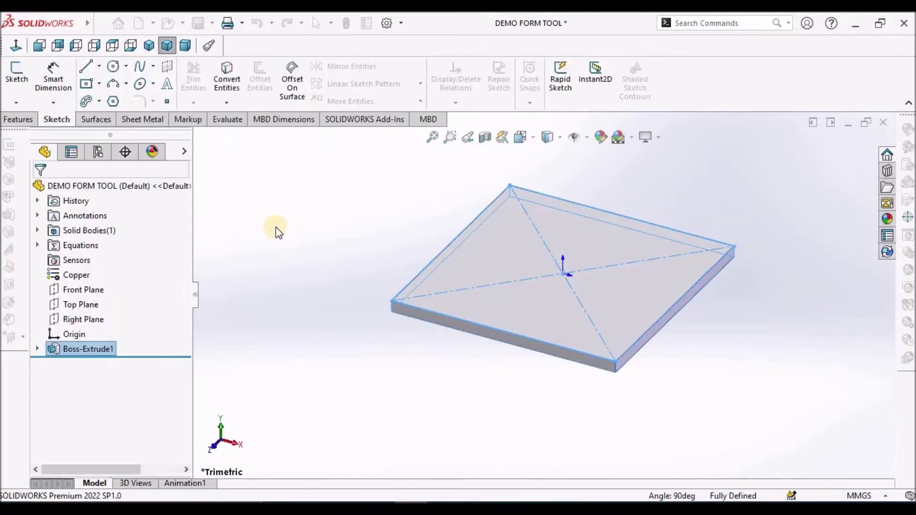
pyautogui.scroll(2, 549, 273)
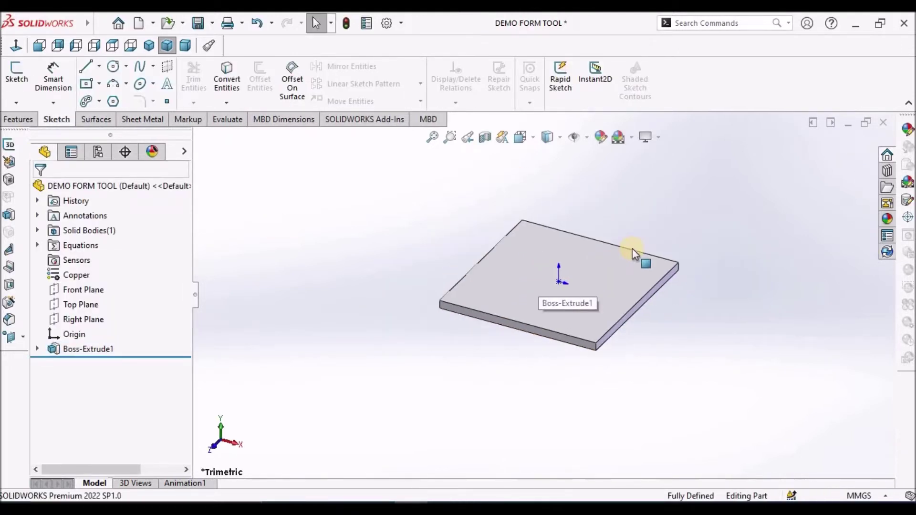
pyautogui.scroll(-2, 632, 227)
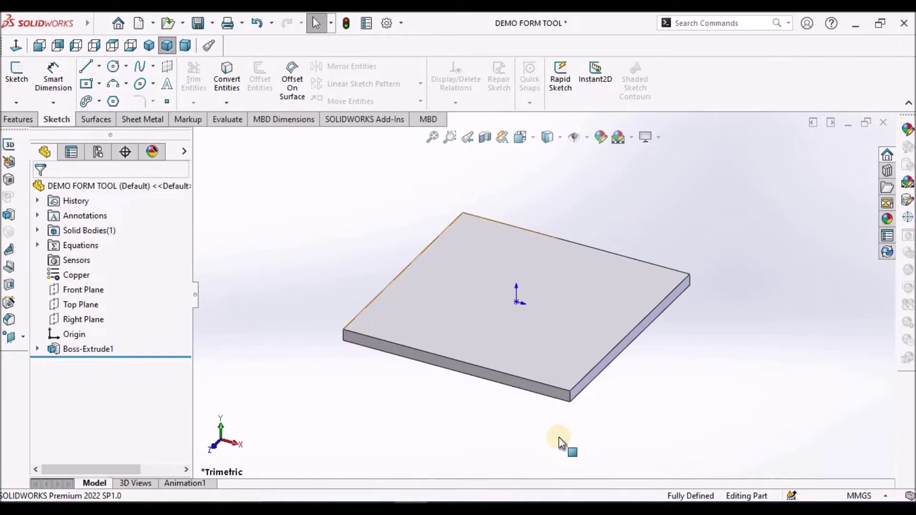
pyautogui.scroll(-5, 570, 396)
# Inspect the plate's edges and select its top face.
pyautogui.click(573, 332)
pyautogui.click(470, 380)
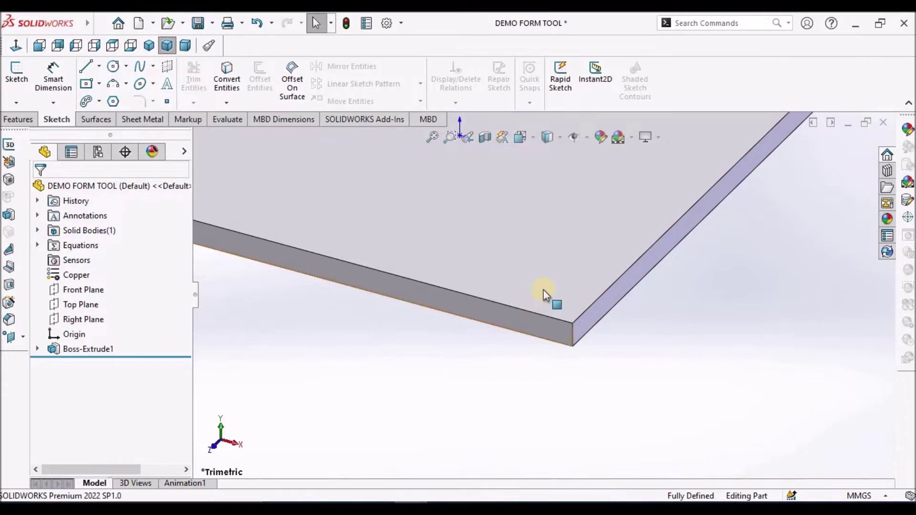
pyautogui.scroll(4, 549, 219)
pyautogui.scroll(-2, 511, 207)
pyautogui.click(521, 276)
pyautogui.click(447, 259)
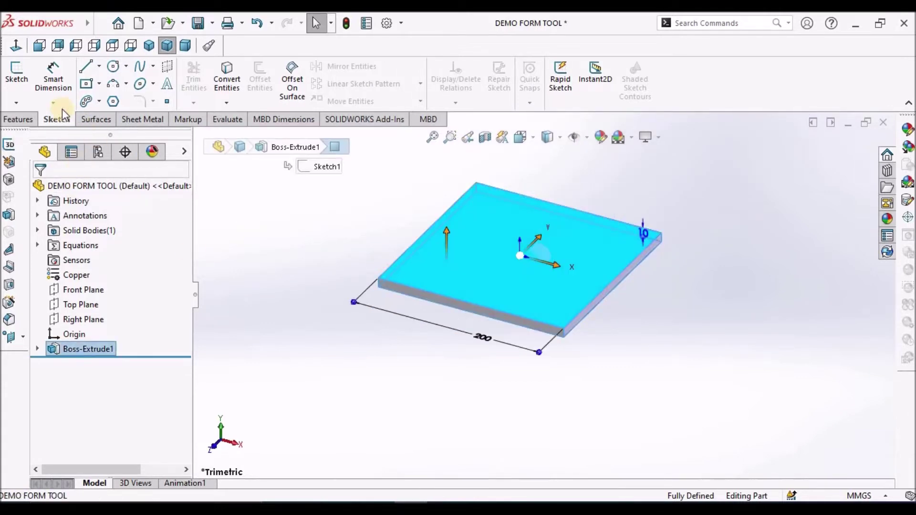
# Start a new sketch on the plate's top face.
pyautogui.click(14, 78)
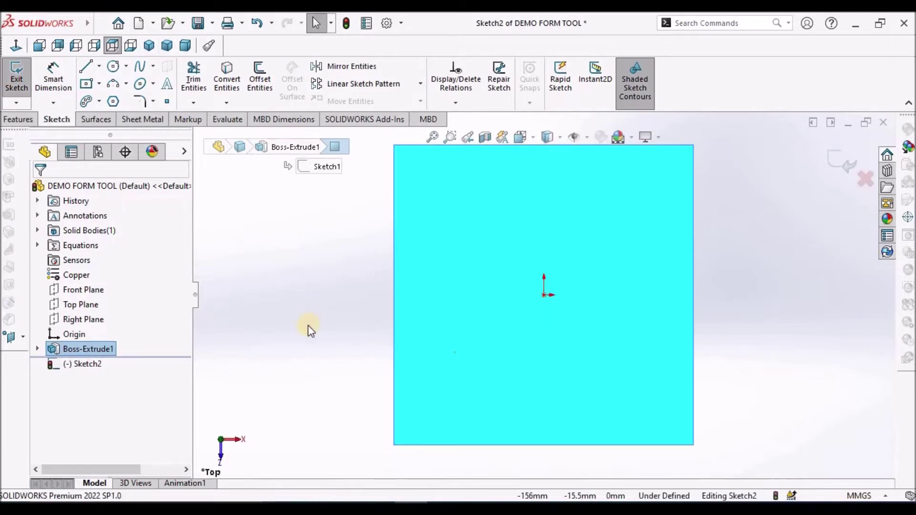
pyautogui.click(308, 323)
pyautogui.scroll(3, 542, 296)
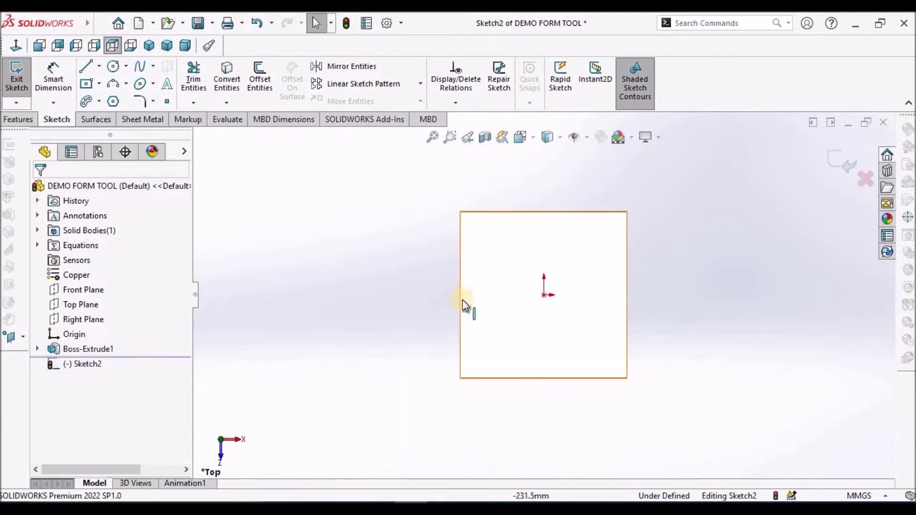
pyautogui.scroll(-2, 544, 285)
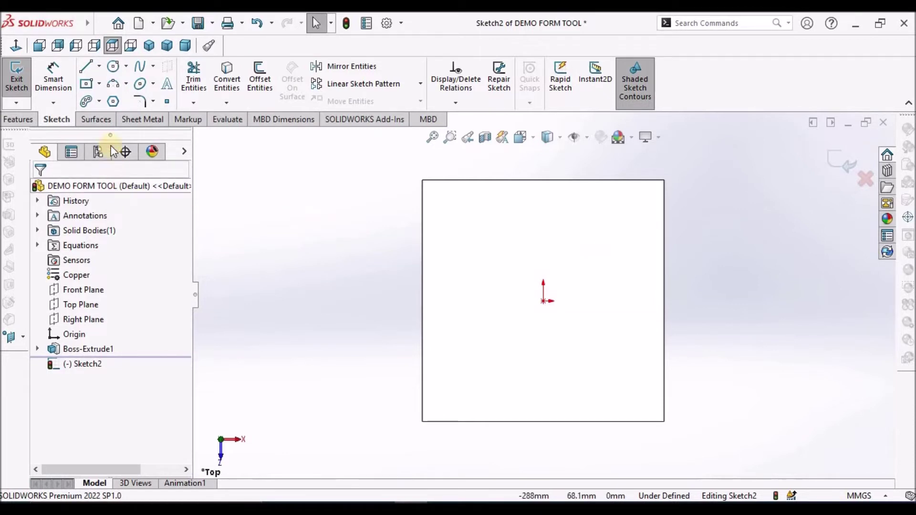
# Draw a centerpoint arc centred at the origin, arching above it.
pyautogui.click(127, 90)
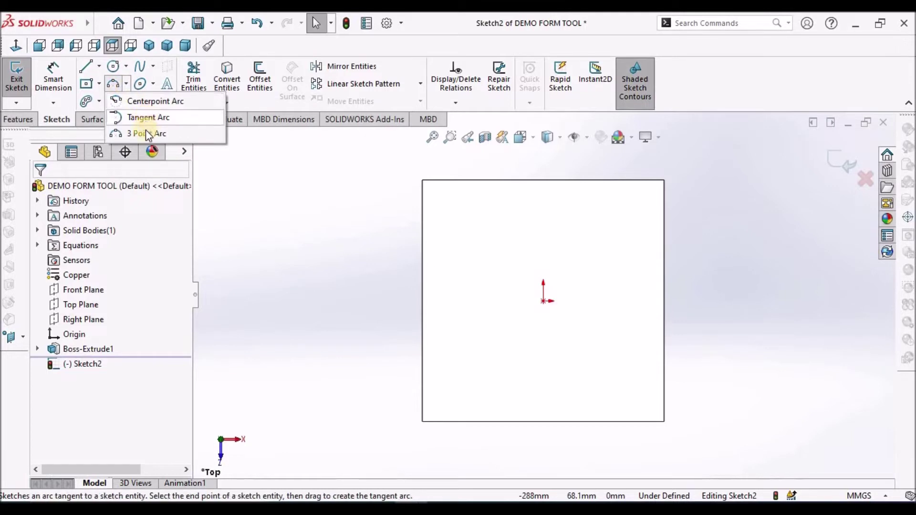
pyautogui.click(134, 100)
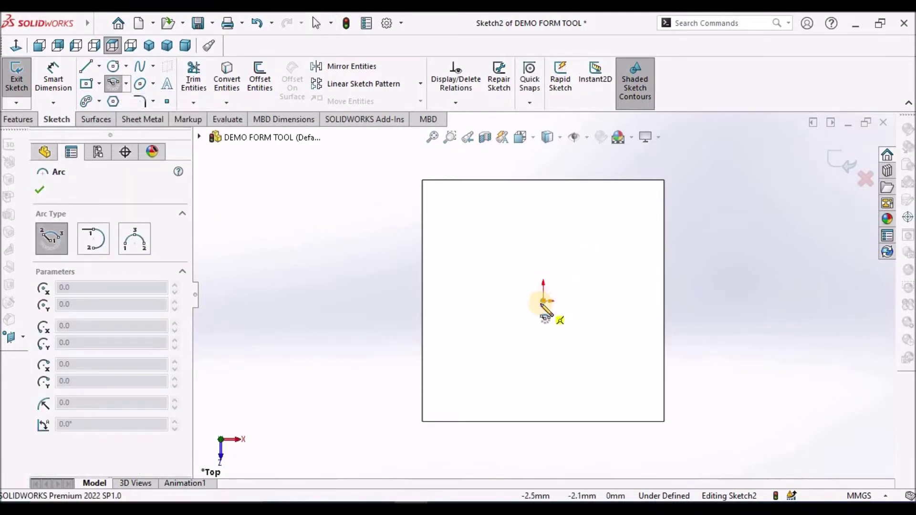
pyautogui.click(543, 302)
pyautogui.click(466, 263)
pyautogui.click(621, 264)
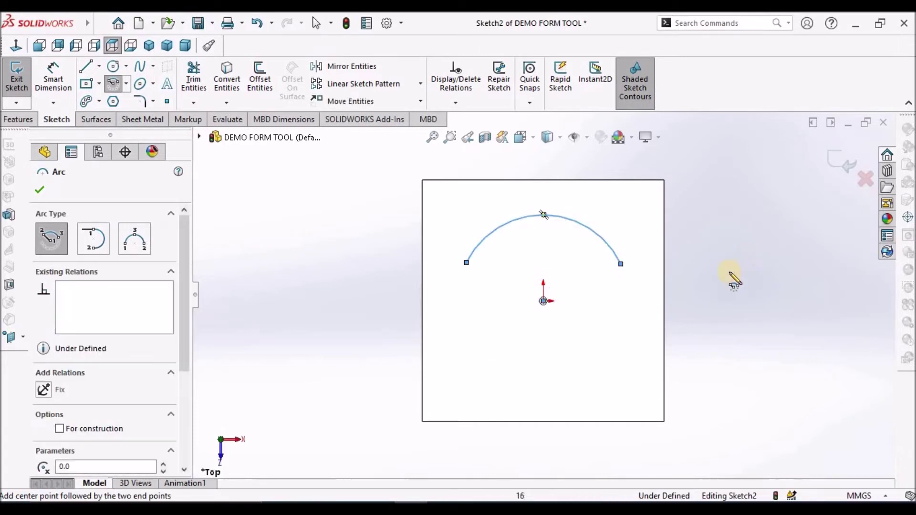
pyautogui.press('Escape')
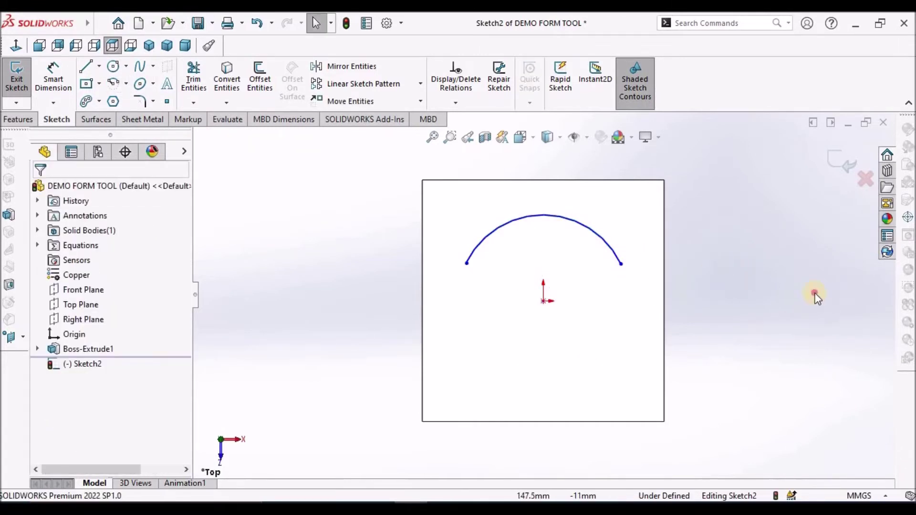
# Draw a vertical centerline from the origin down to the square's bottom edge.
pyautogui.click(103, 69)
pyautogui.click(114, 100)
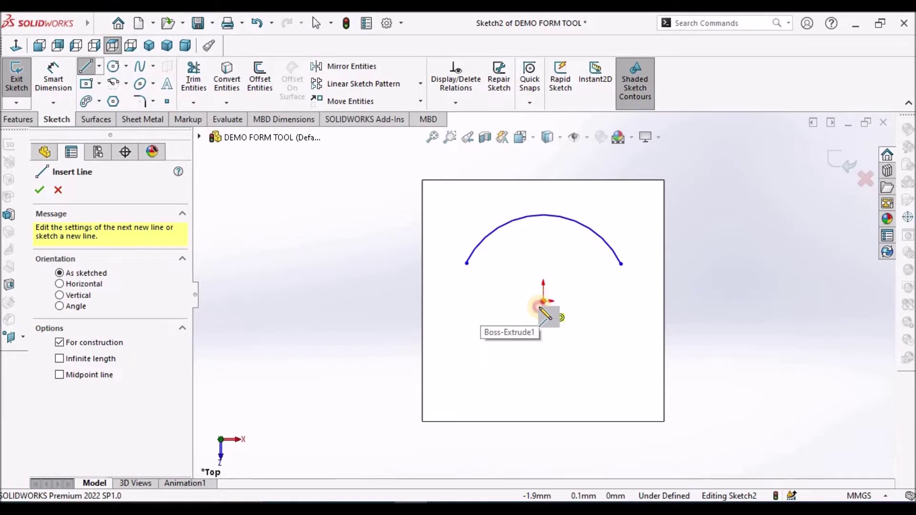
pyautogui.click(543, 301)
pyautogui.click(543, 421)
pyautogui.press('Escape')
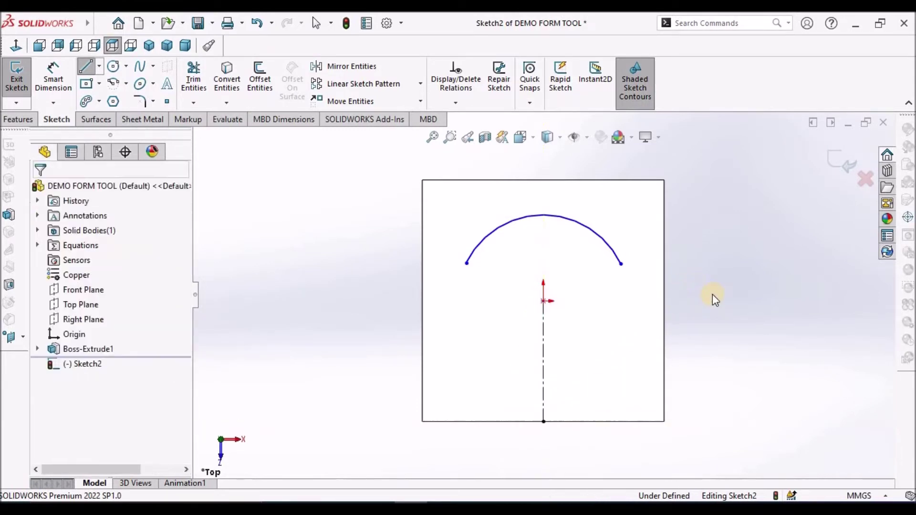
# Make the arc's endpoints symmetric about the centerline.
pyautogui.click(466, 263)
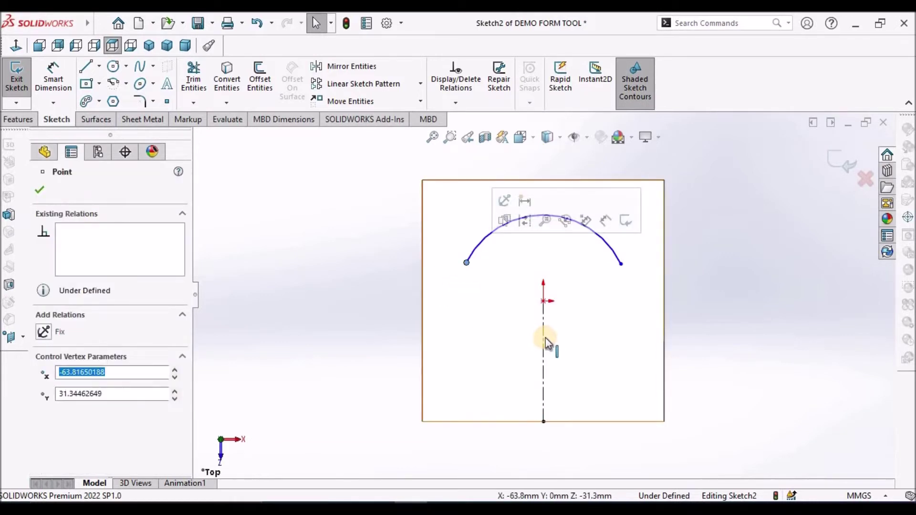
pyautogui.keyDown('ctrl'); pyautogui.click(543, 345); pyautogui.keyUp('ctrl')
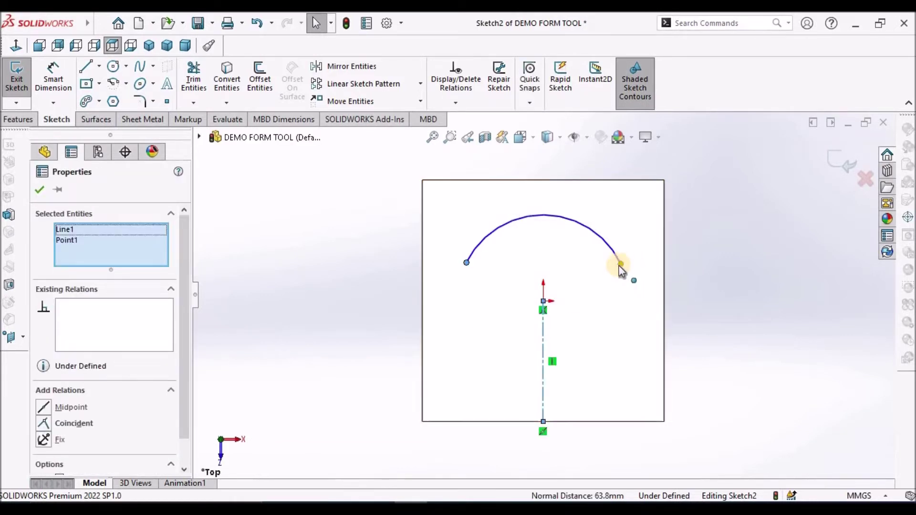
pyautogui.keyDown('ctrl'); pyautogui.click(620, 264); pyautogui.keyUp('ctrl')
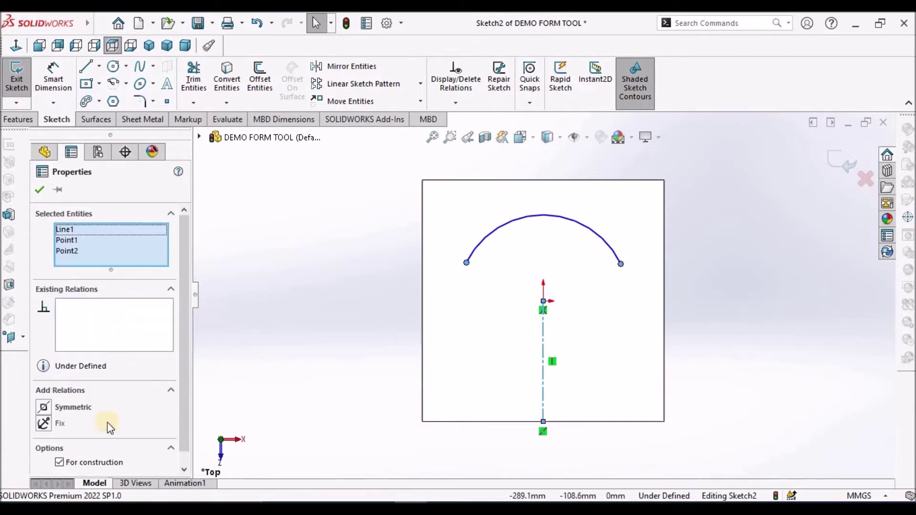
pyautogui.click(44, 408)
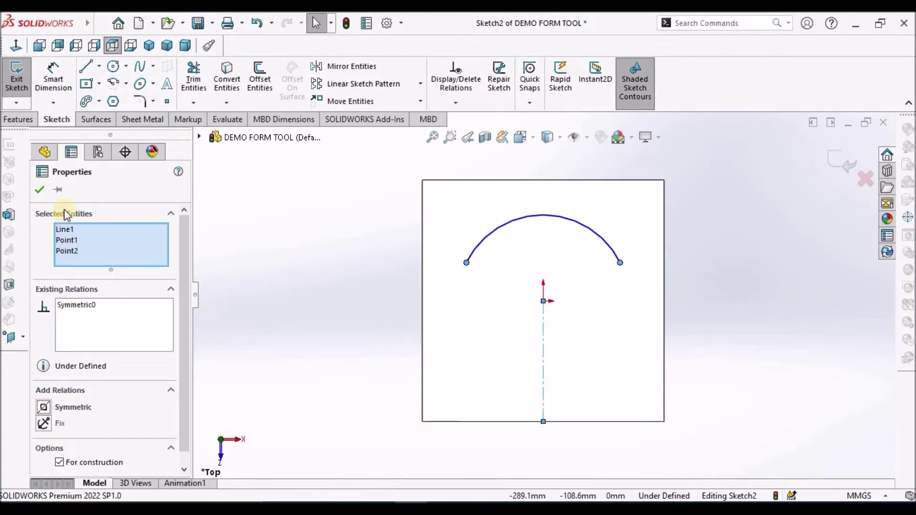
pyautogui.click(38, 189)
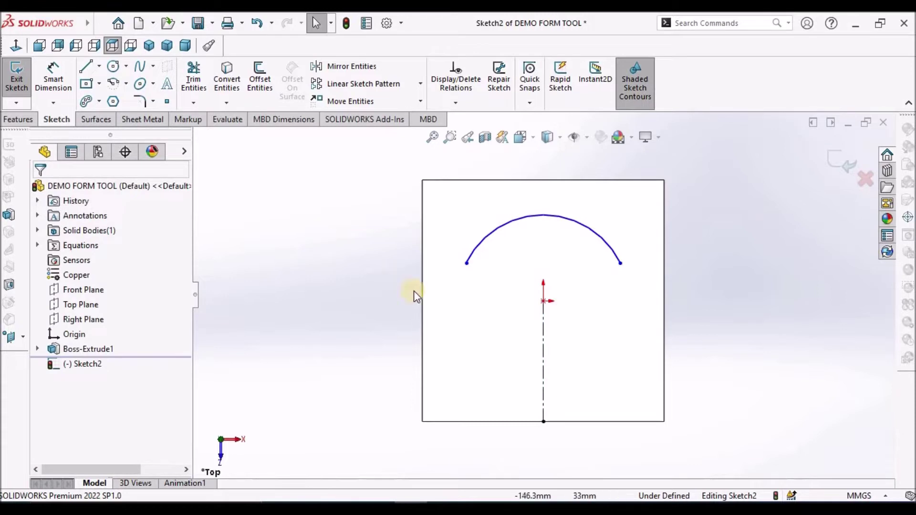
pyautogui.scroll(3, 524, 287)
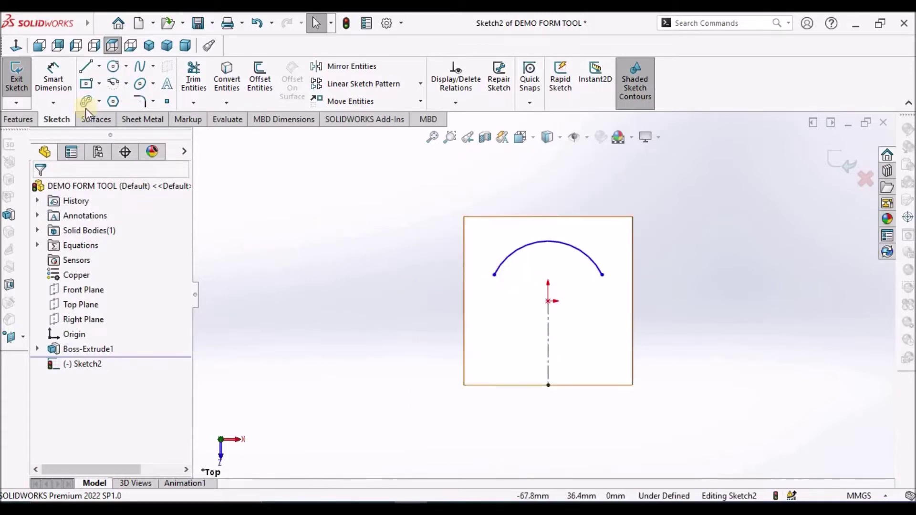
# Dimension the arc with a radius of 100.
pyautogui.click(52, 82)
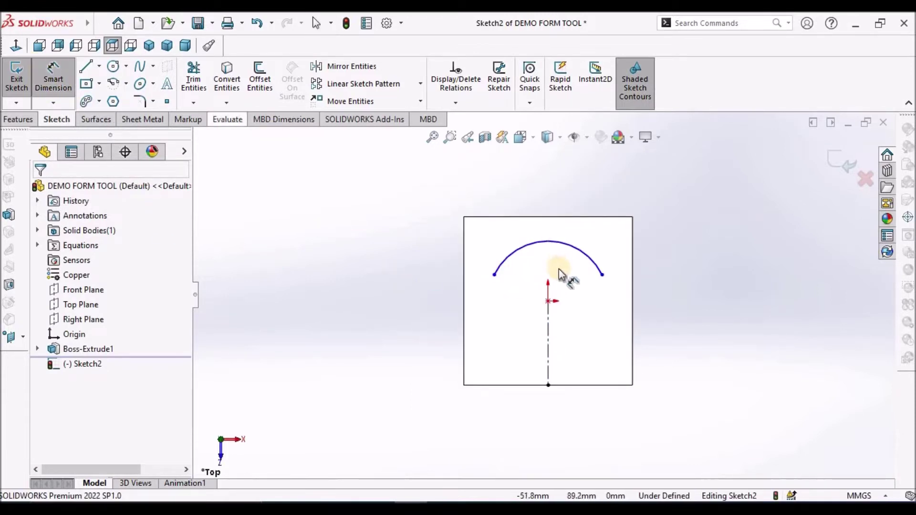
pyautogui.click(577, 245)
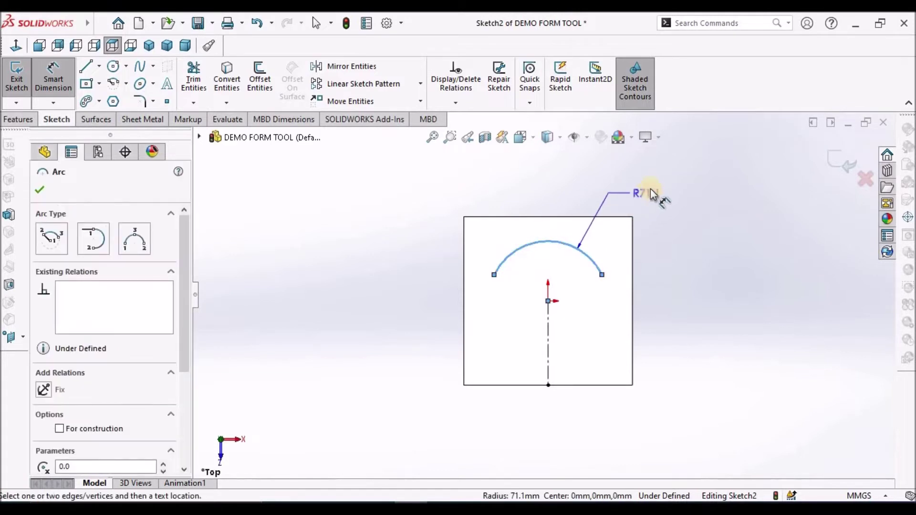
pyautogui.click(653, 187)
pyautogui.write('100')
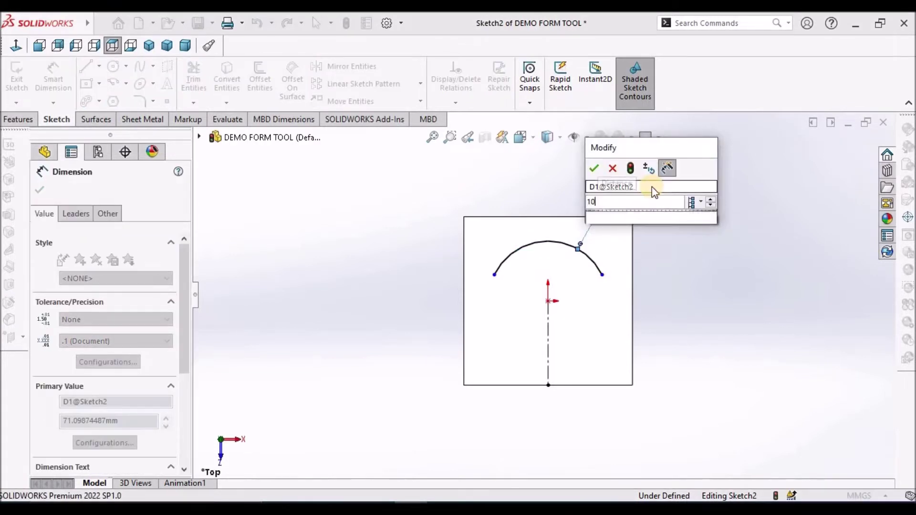
pyautogui.press('Return')
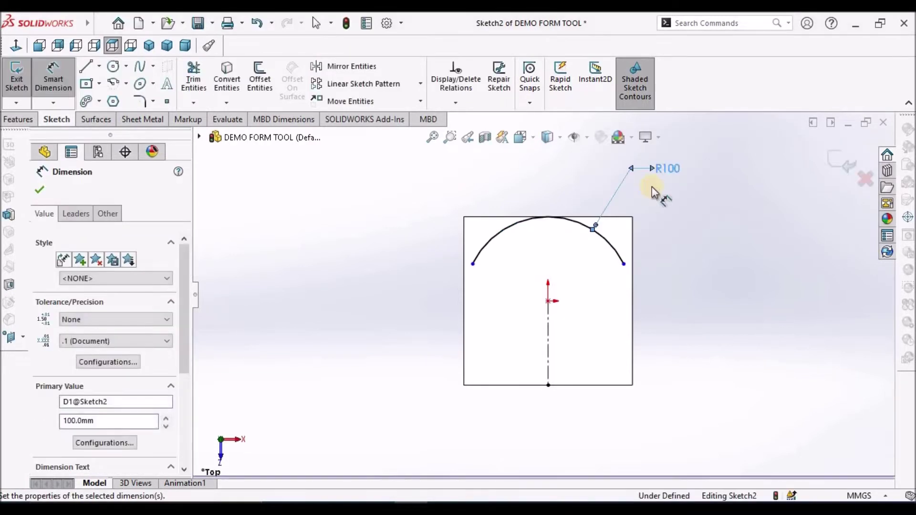
pyautogui.click(734, 311)
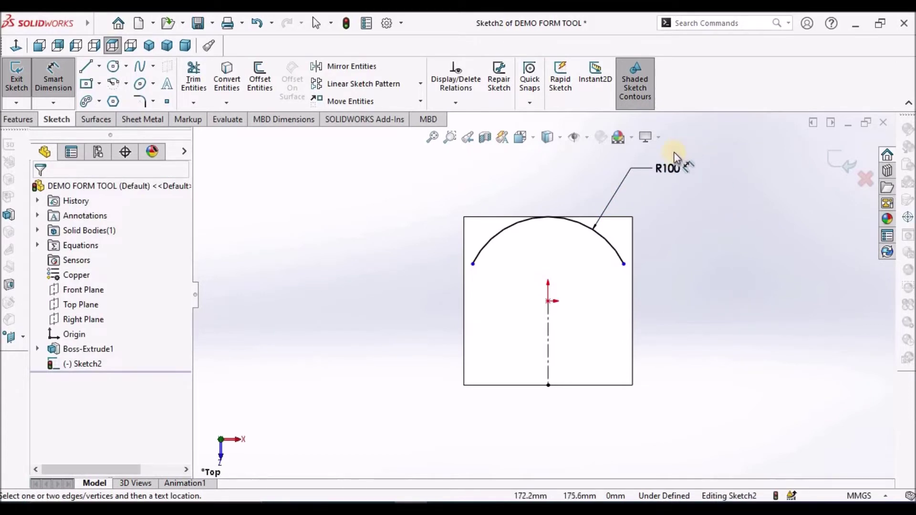
pyautogui.press('Escape')
# Display the arc dimension as a diameter and set it to Ø100.
pyautogui.rightClick(672, 165)
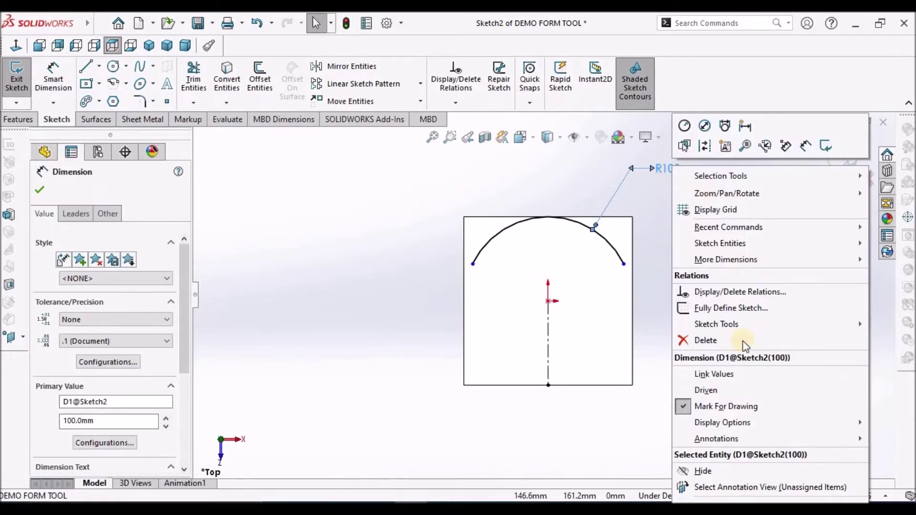
pyautogui.moveTo(717, 425)
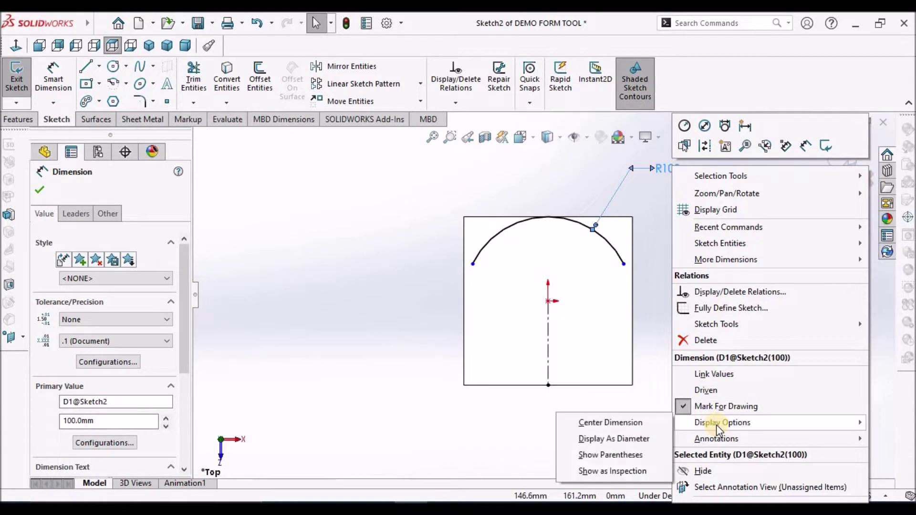
pyautogui.click(620, 439)
pyautogui.click(695, 253)
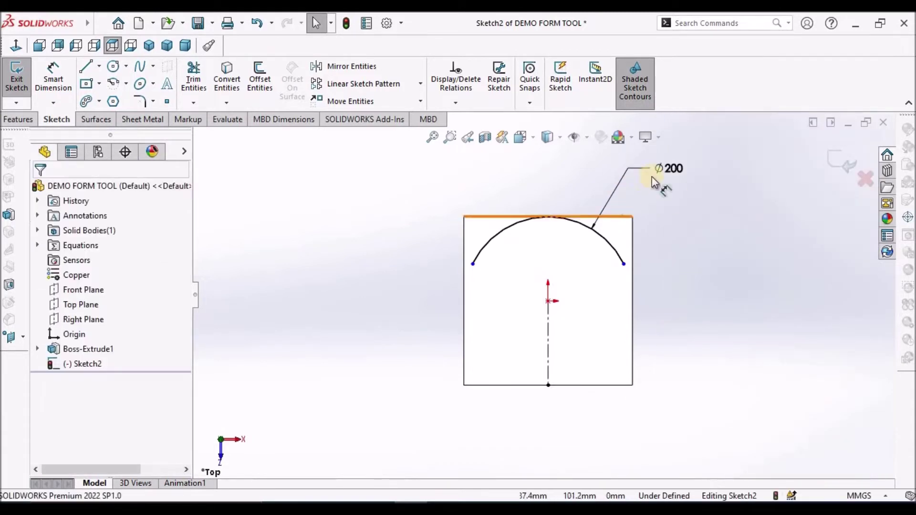
pyautogui.doubleClick(674, 175)
pyautogui.write('1')
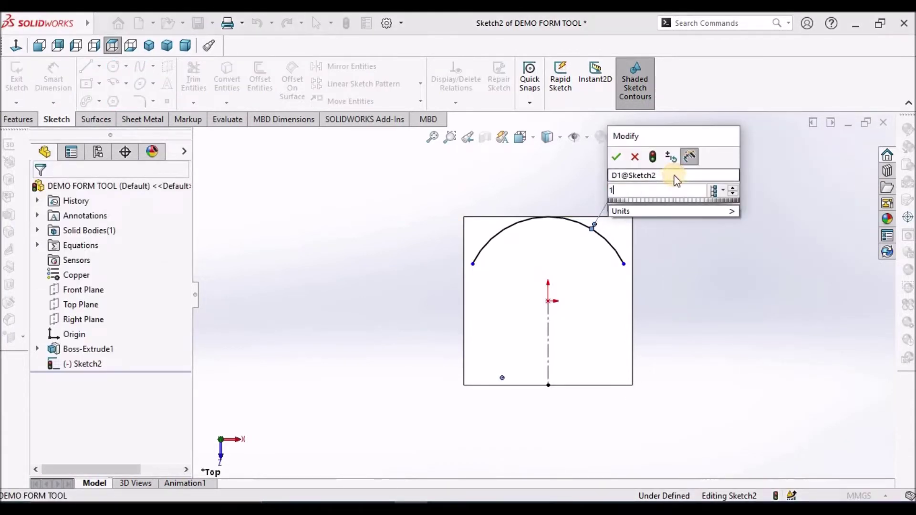
pyautogui.write('00')
pyautogui.press('Return')
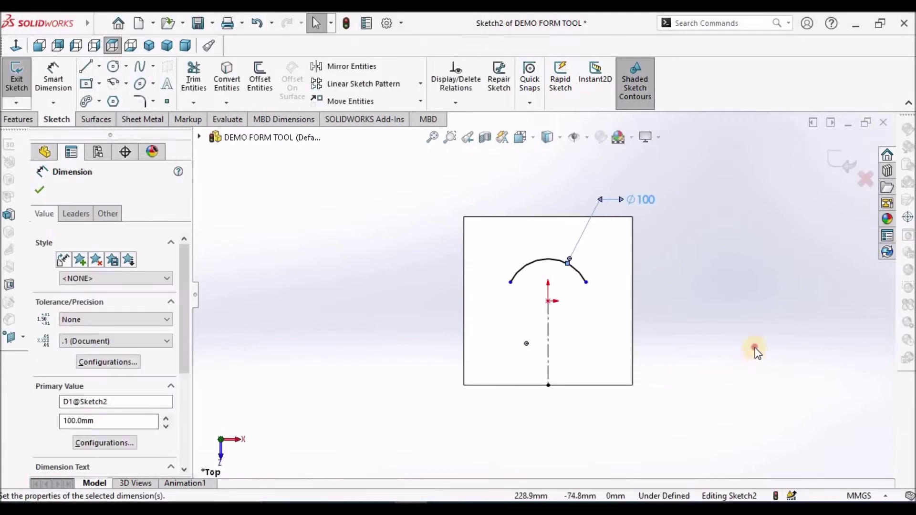
pyautogui.click(755, 347)
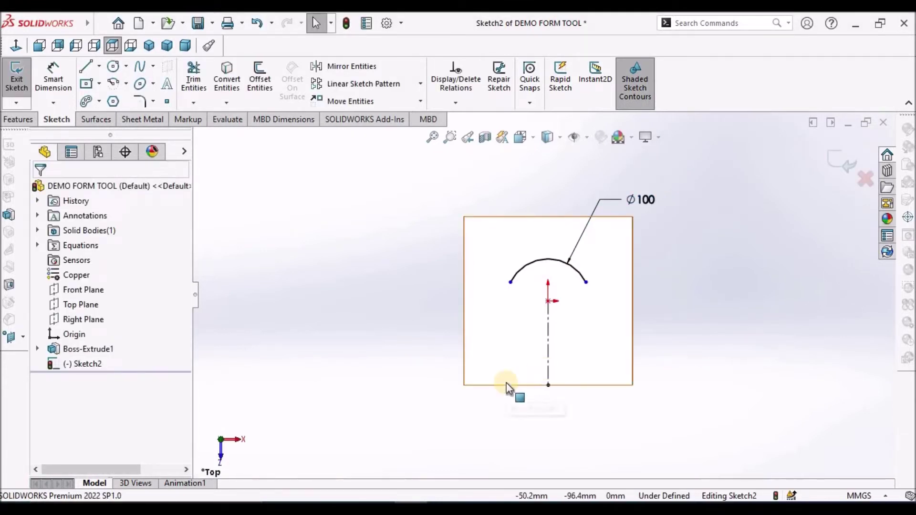
# Draw a horizontal midpoint line centred on the centerline below the origin.
pyautogui.click(86, 72)
pyautogui.scroll(-3, 539, 377)
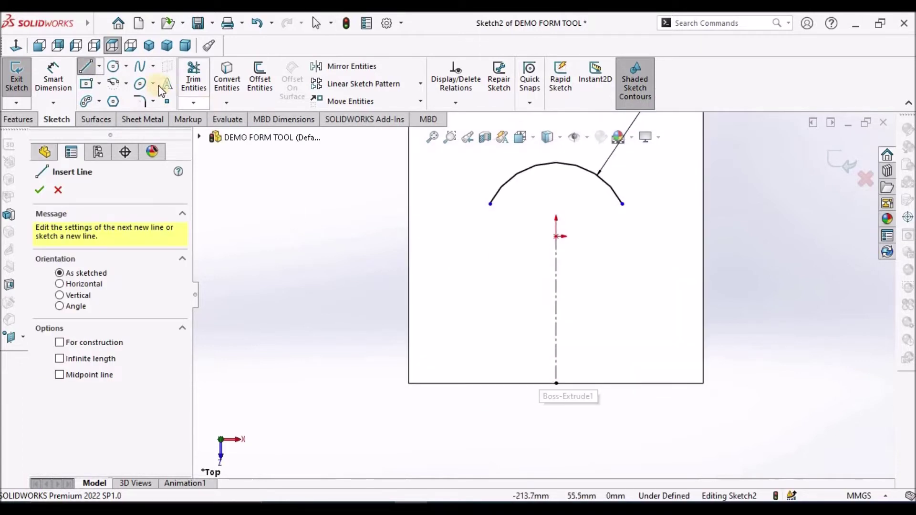
pyautogui.click(100, 66)
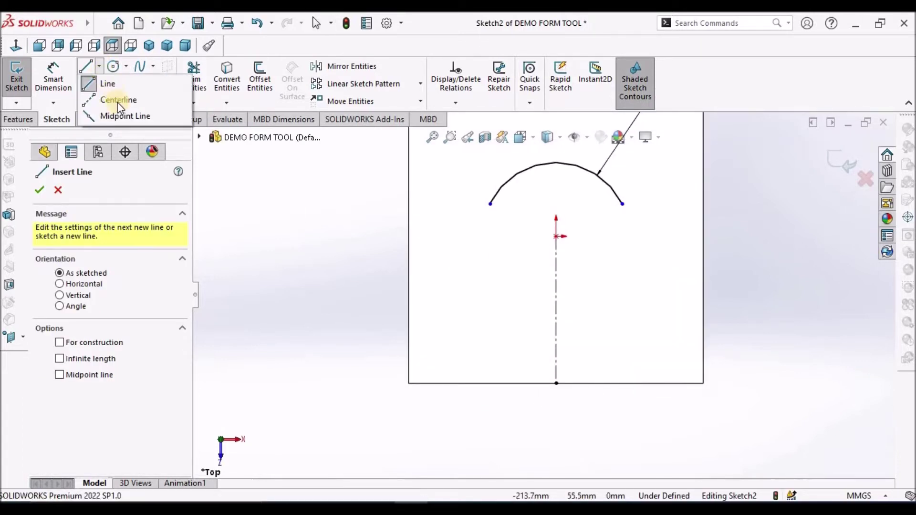
pyautogui.click(117, 116)
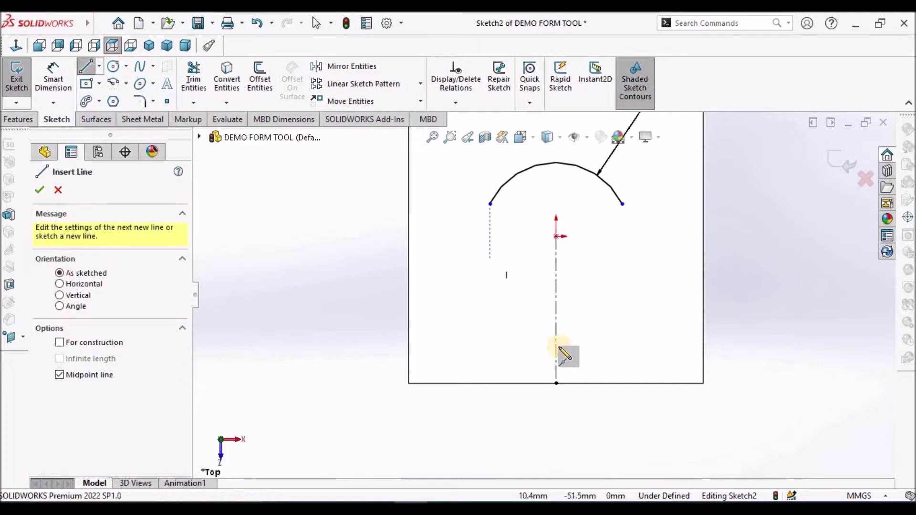
pyautogui.click(555, 342)
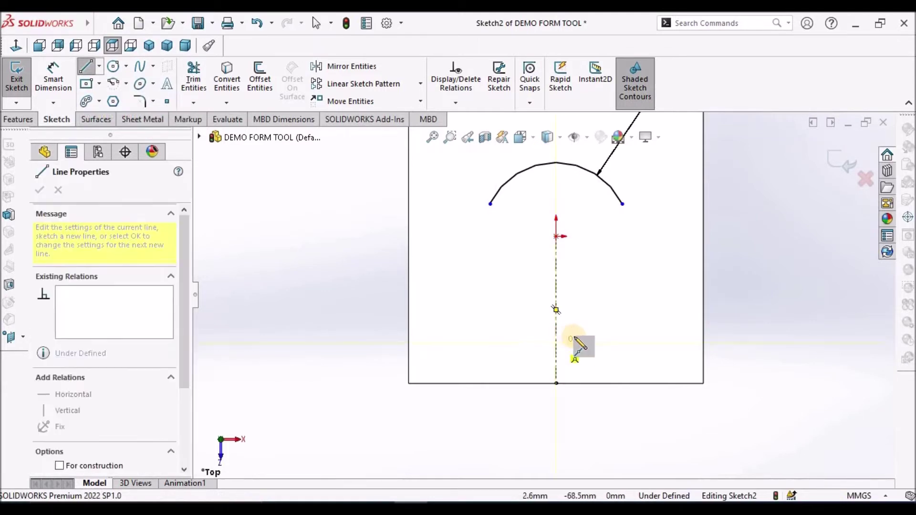
pyautogui.click(618, 343)
pyautogui.press('Escape')
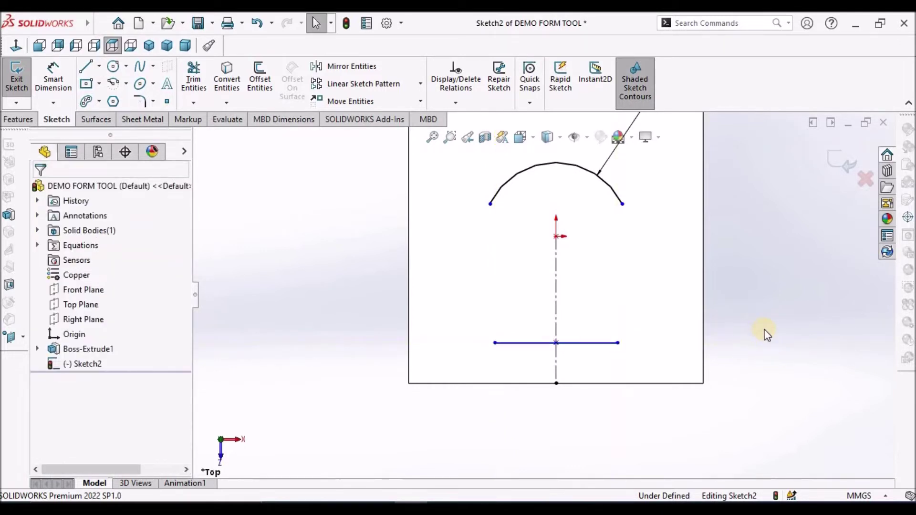
pyautogui.click(590, 342)
pyautogui.click(45, 331)
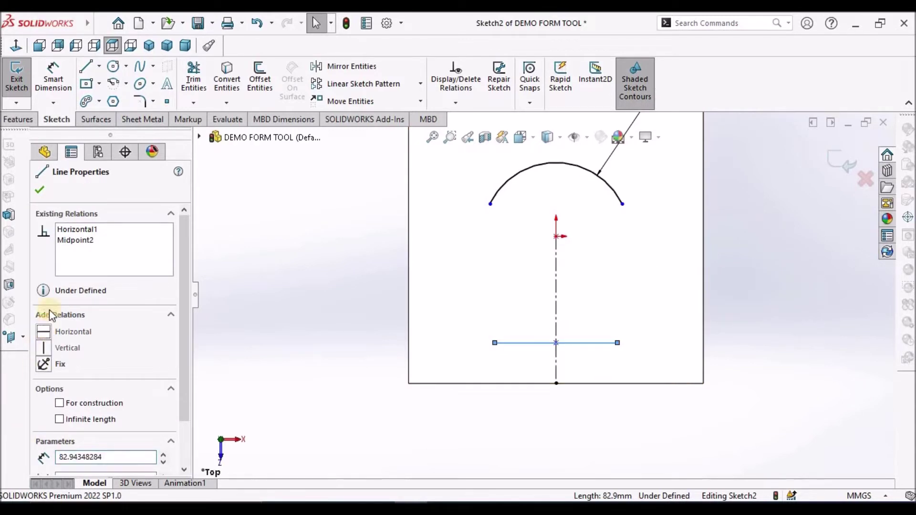
pyautogui.click(40, 191)
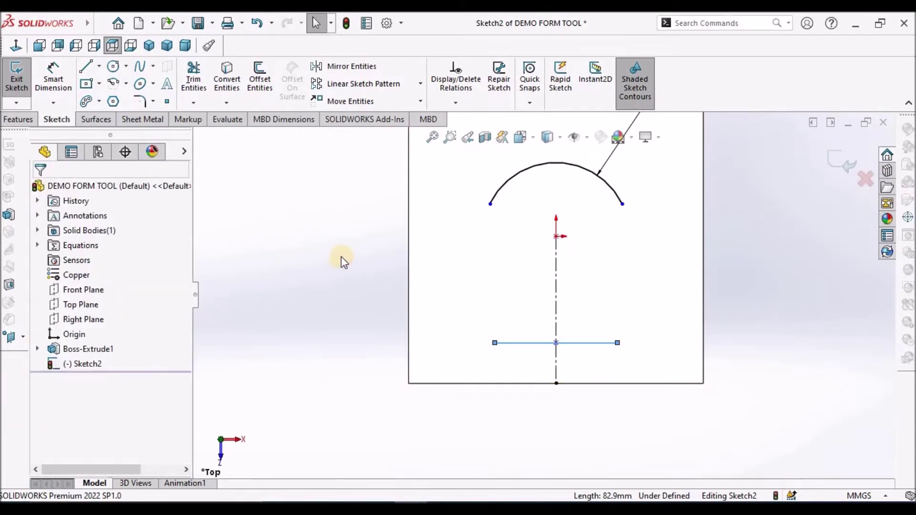
# Dimension the horizontal line to 60 mm.
pyautogui.press('d')
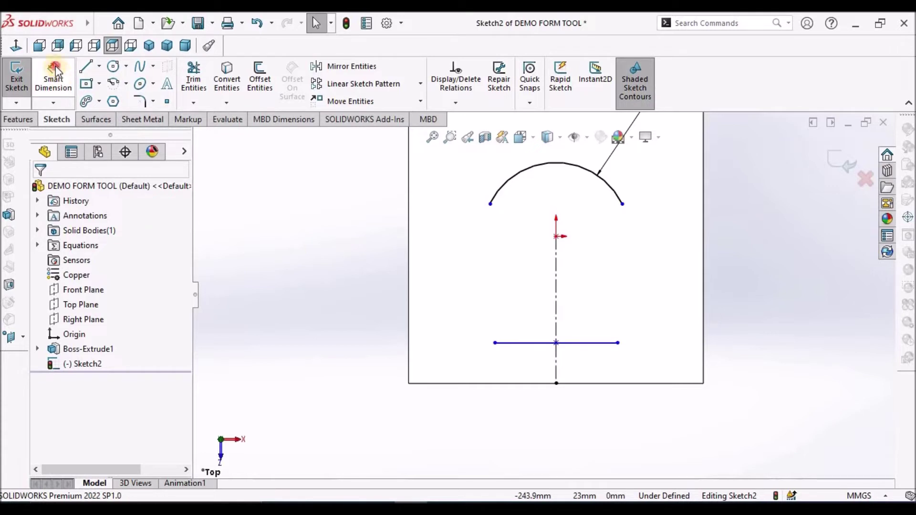
pyautogui.click(572, 343)
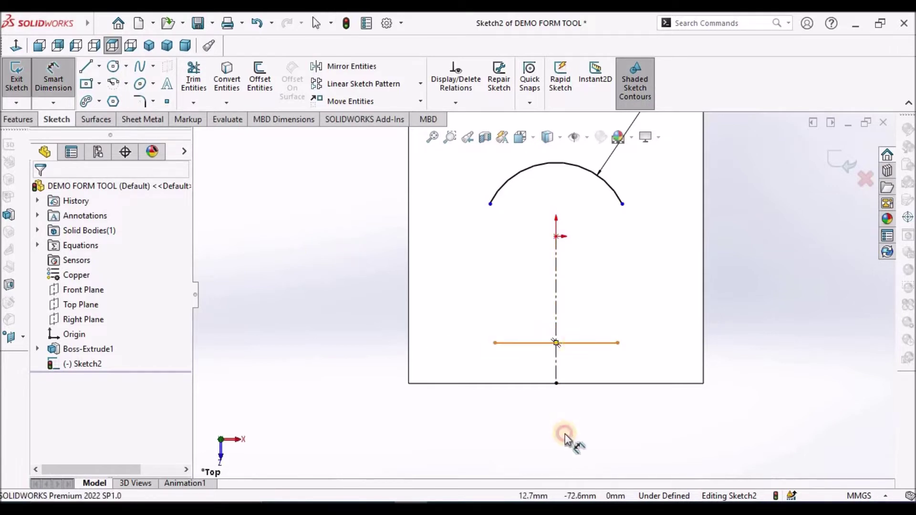
pyautogui.click(572, 468)
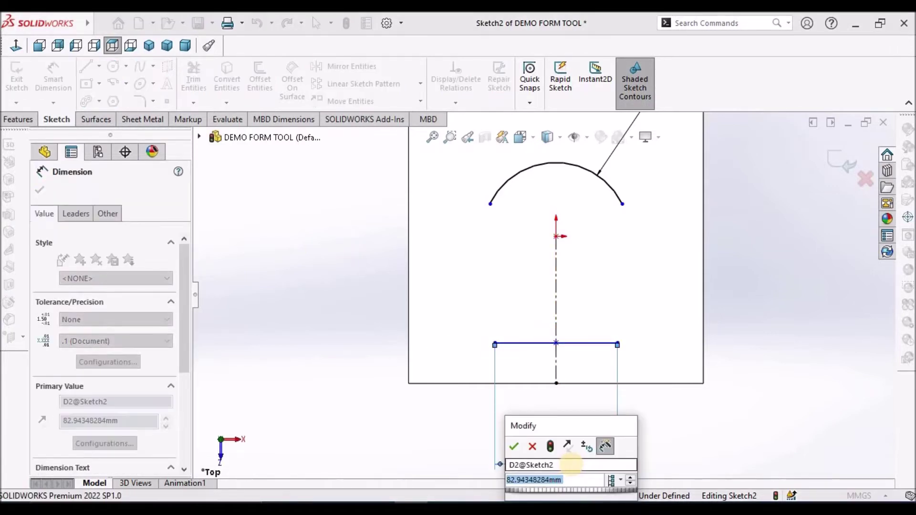
pyautogui.write('60')
pyautogui.press('Return')
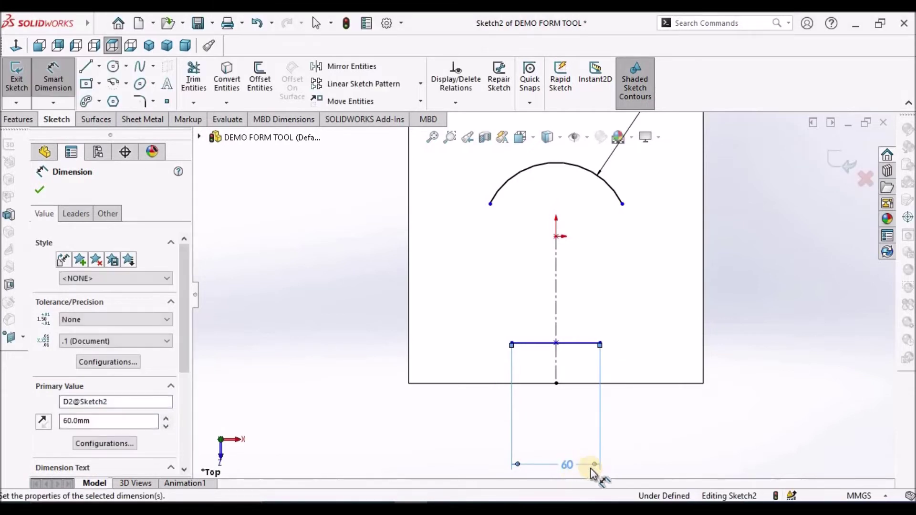
pyautogui.click(758, 329)
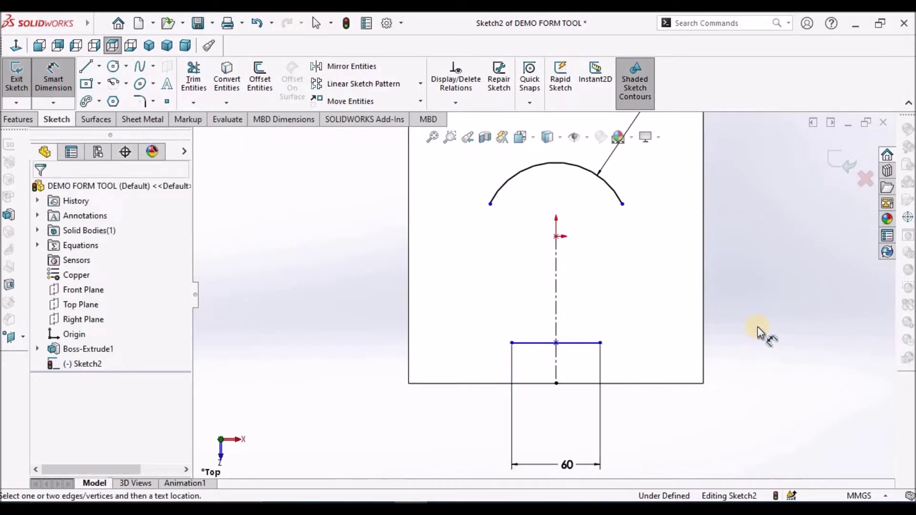
pyautogui.press('Escape')
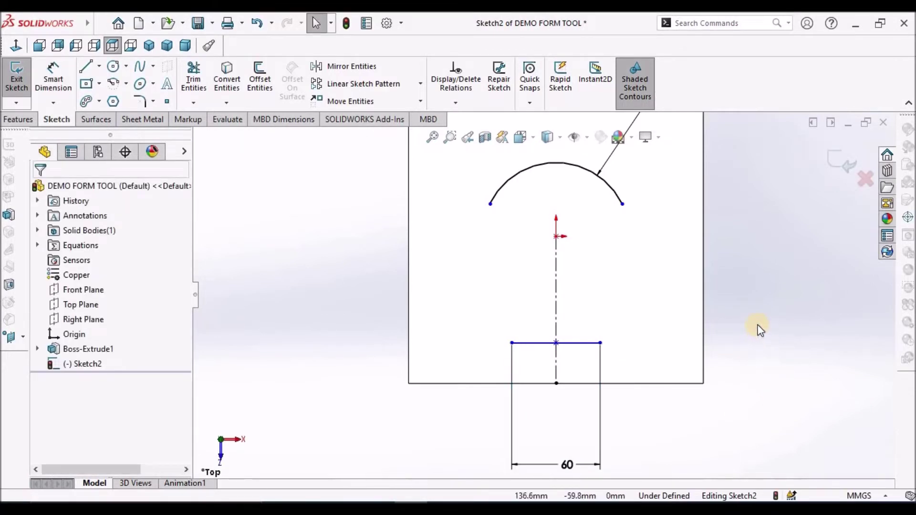
# Drag the arc's centre point up off the origin along the centerline.
pyautogui.scroll(5, 547, 286)
pyautogui.scroll(-2, 548, 265)
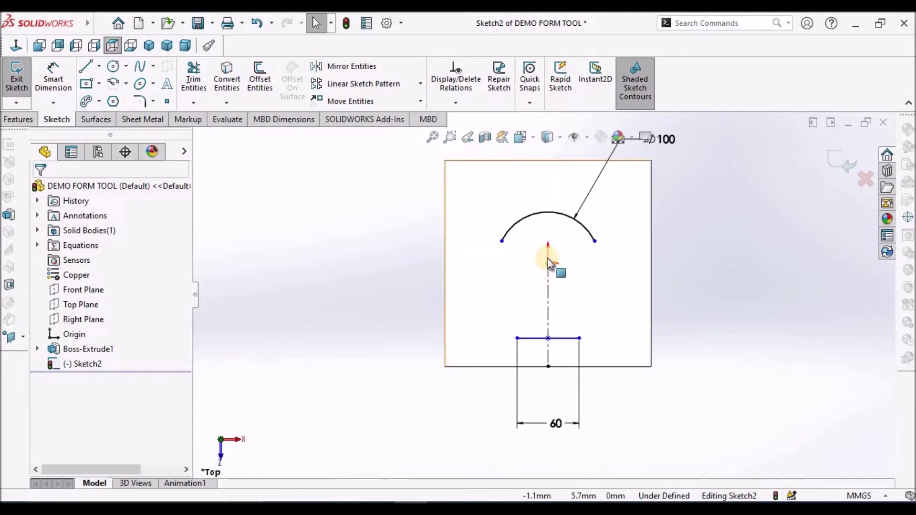
pyautogui.click(548, 263)
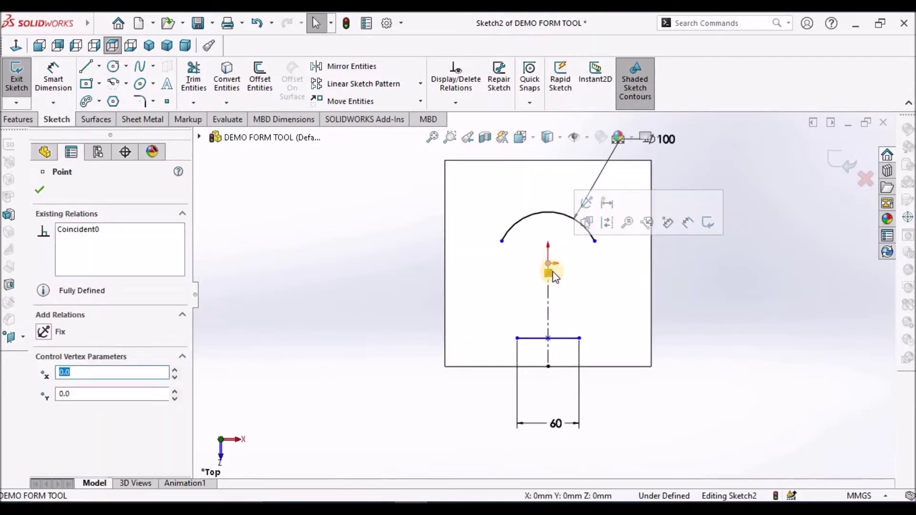
pyautogui.scroll(-1, 552, 273)
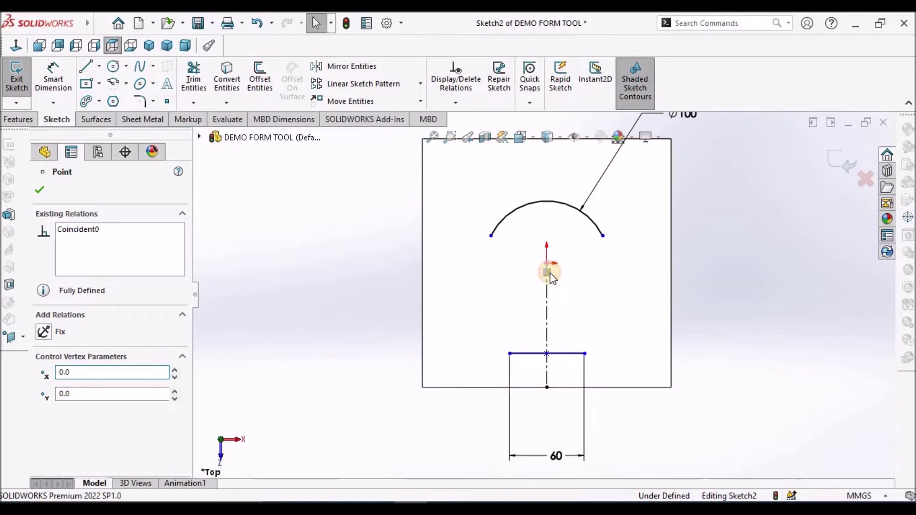
pyautogui.click(731, 259)
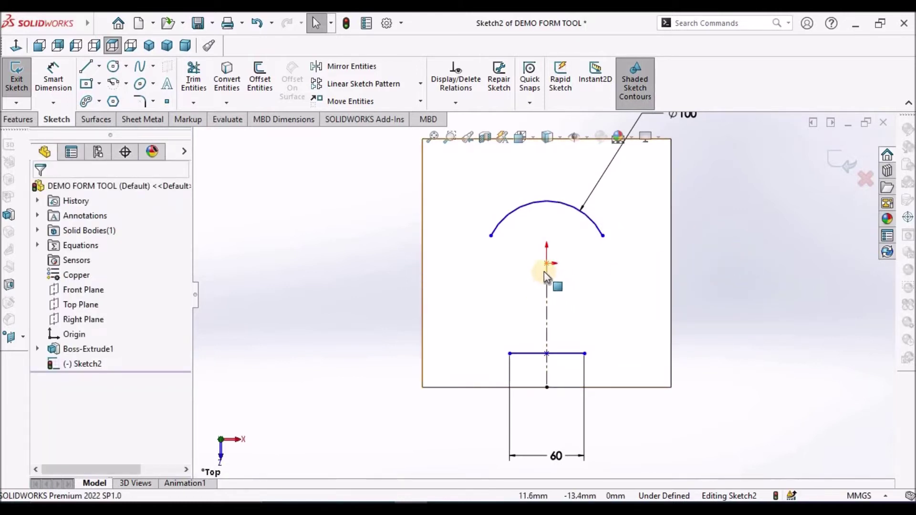
pyautogui.moveTo(546, 262); pyautogui.dragTo(556, 214)
pyautogui.click(703, 281)
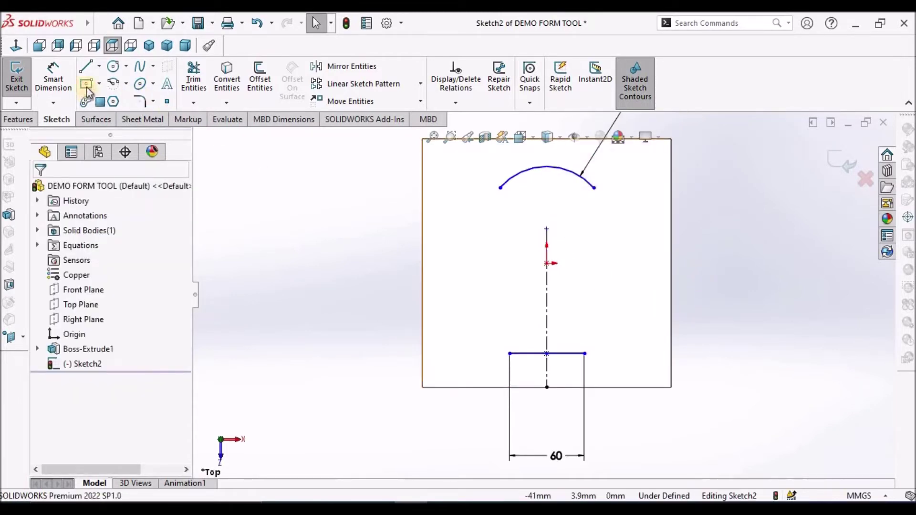
# Dimension the arc centre 30 mm above the origin.
pyautogui.click(547, 264)
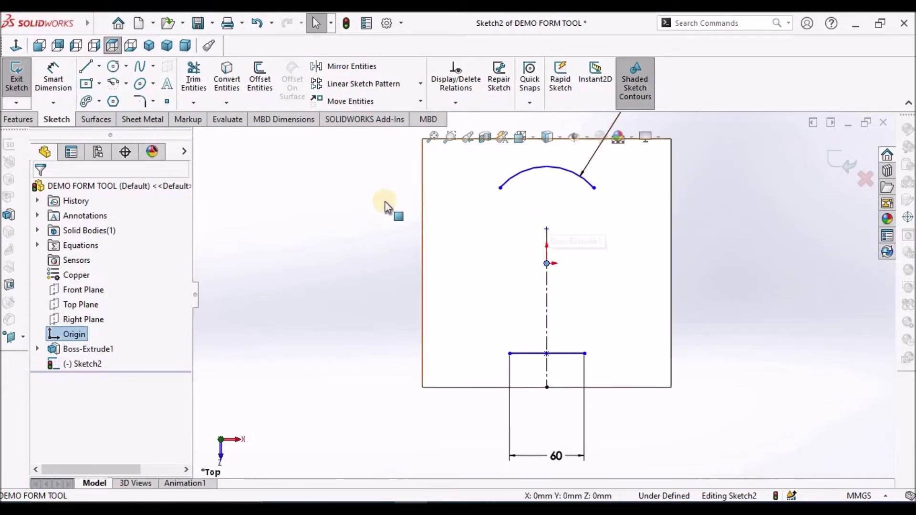
pyautogui.click(49, 84)
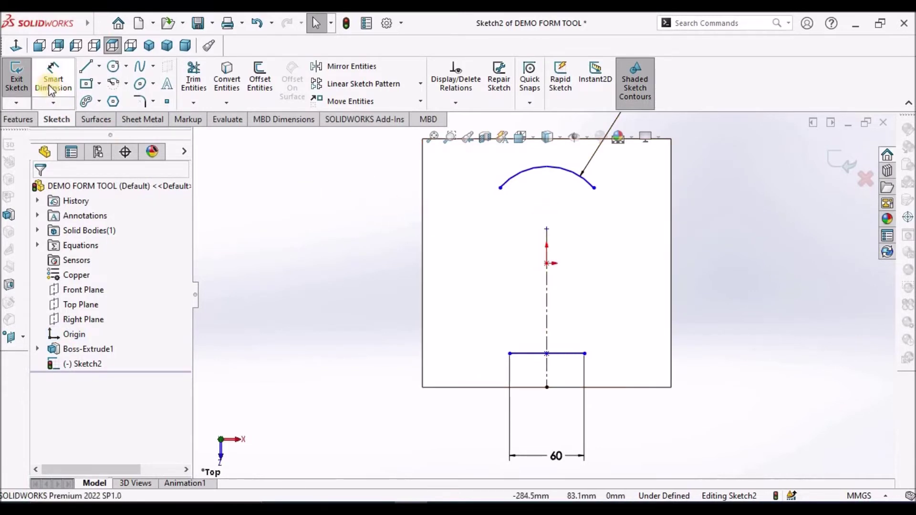
pyautogui.click(547, 265)
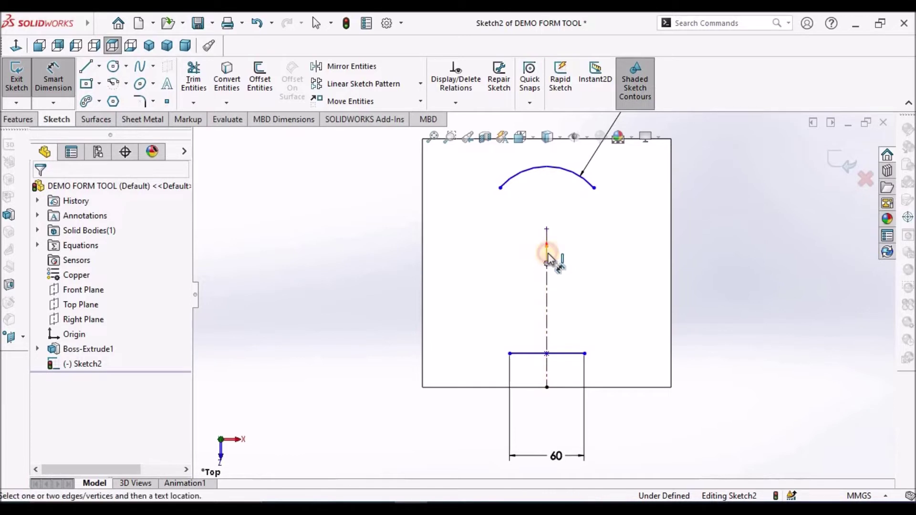
pyautogui.click(547, 229)
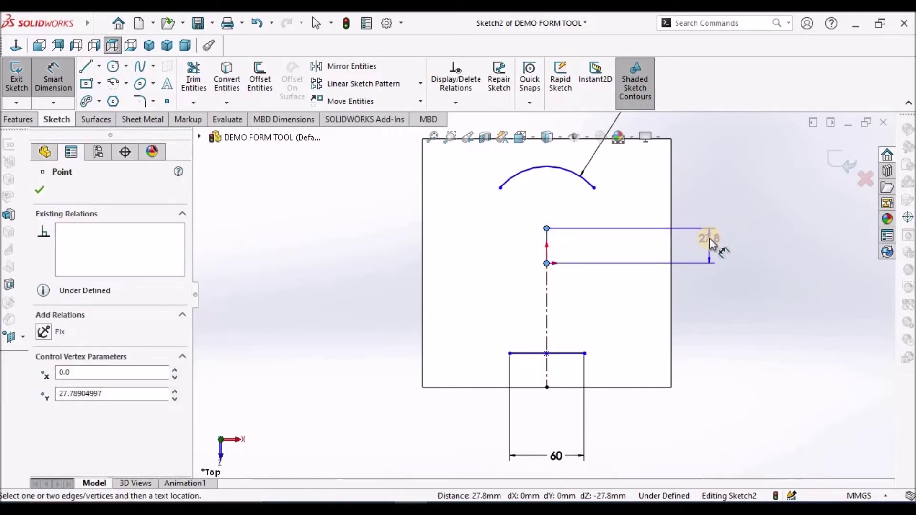
pyautogui.click(709, 238)
pyautogui.write('3')
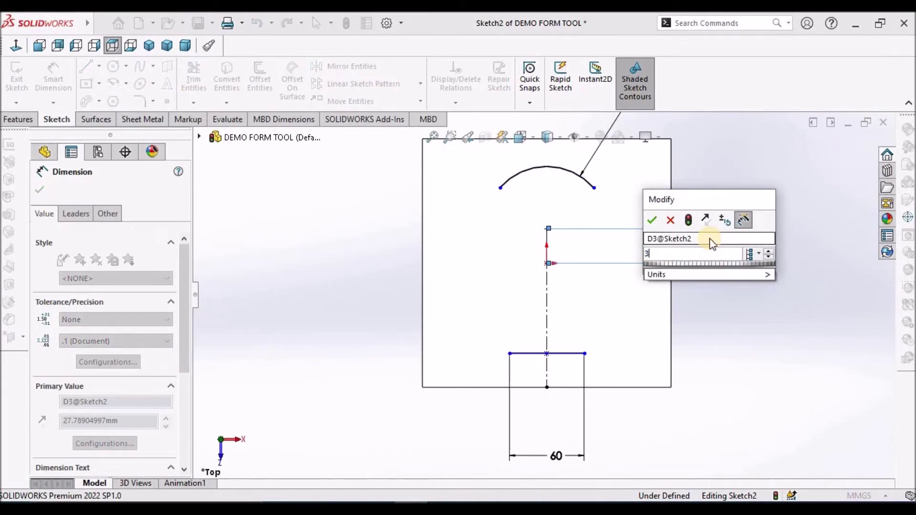
pyautogui.write('0')
pyautogui.press('Return')
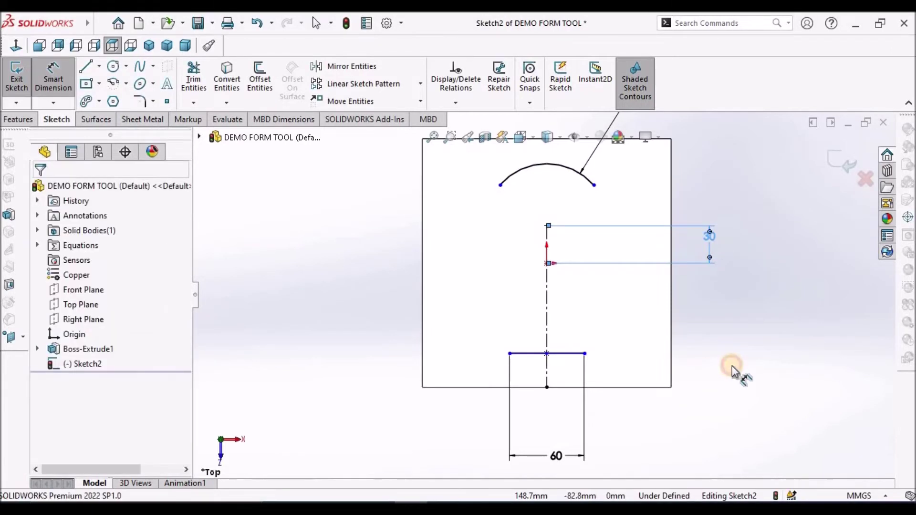
pyautogui.press('Escape')
pyautogui.scroll(-3, 627, 213)
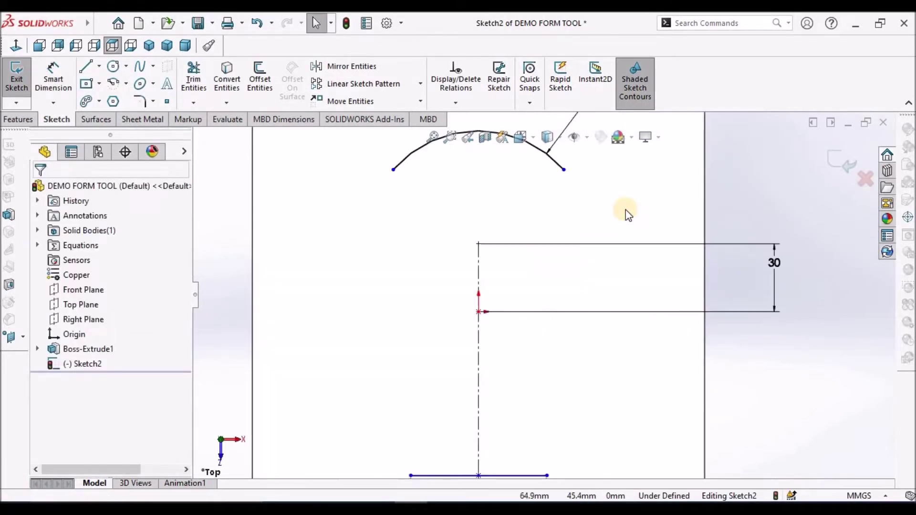
# Draw left and right slanted lines from the arc's ends to the 60 mm line's ends.
pyautogui.scroll(2, 628, 213)
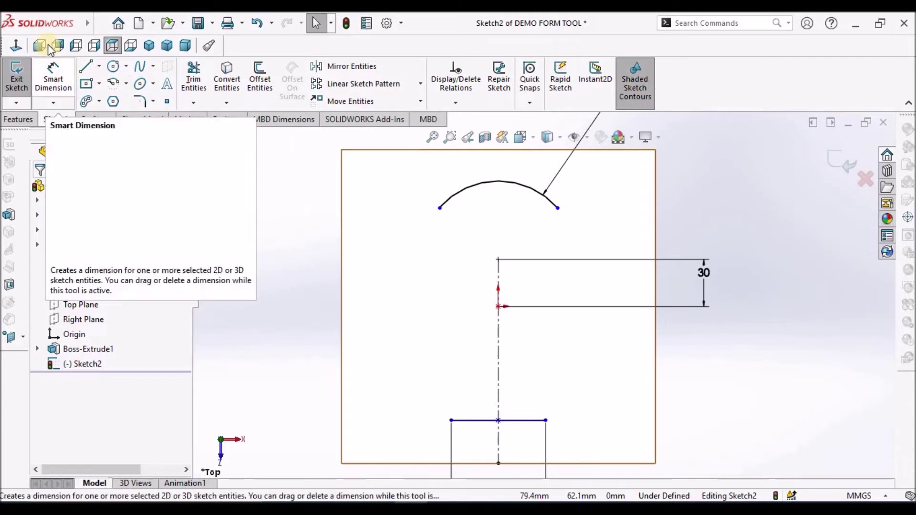
pyautogui.click(86, 66)
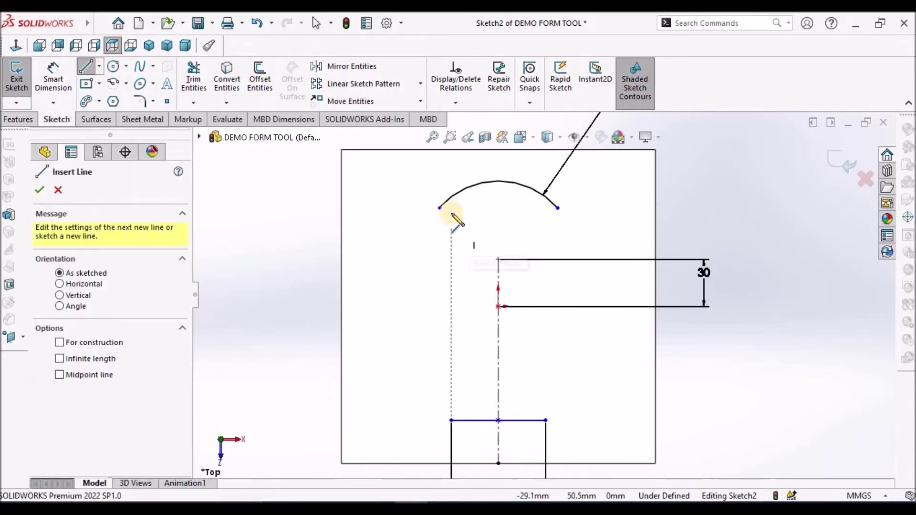
pyautogui.click(440, 208)
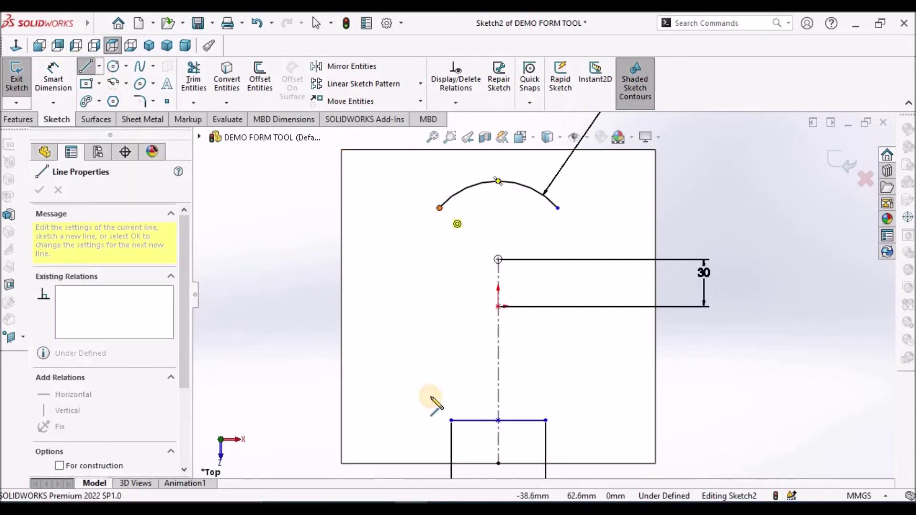
pyautogui.click(451, 420)
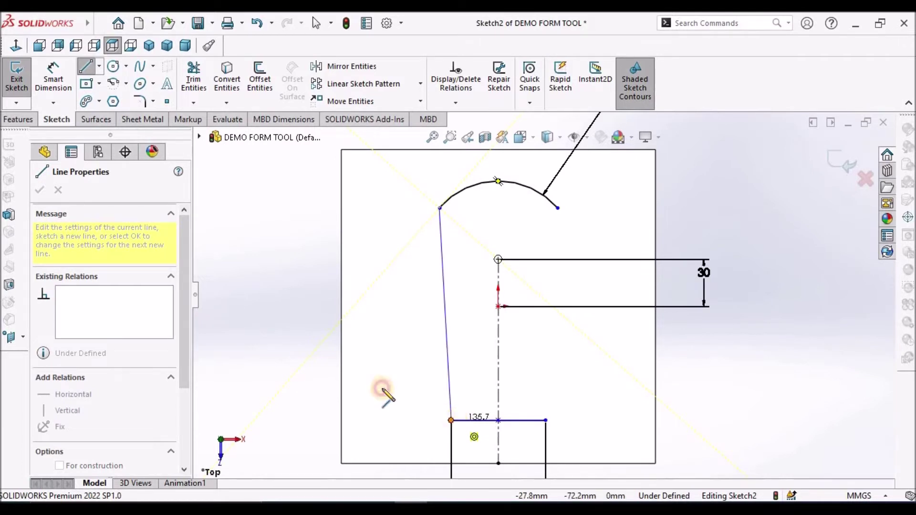
pyautogui.rightClick(241, 211)
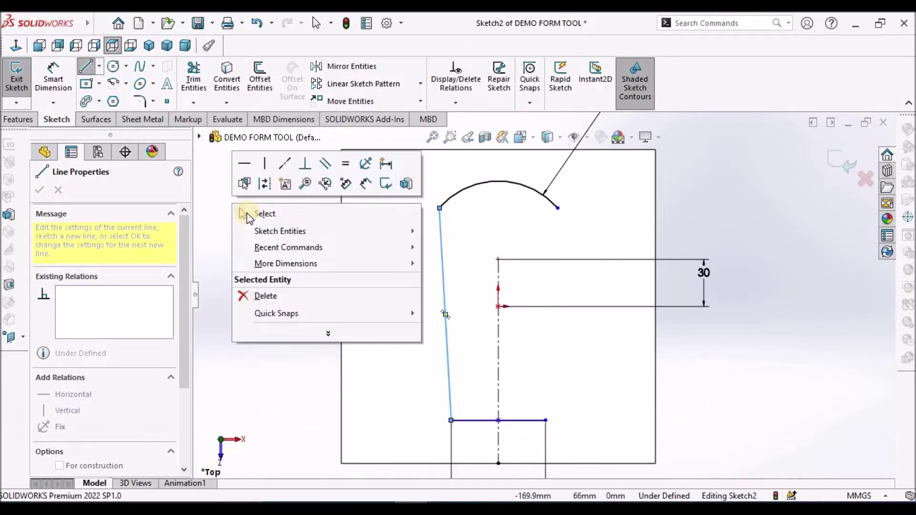
pyautogui.click(272, 230)
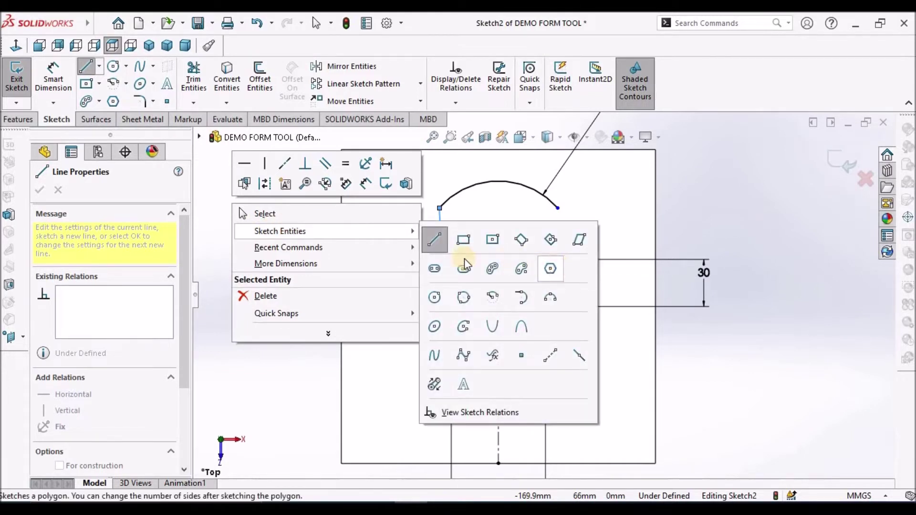
pyautogui.click(435, 239)
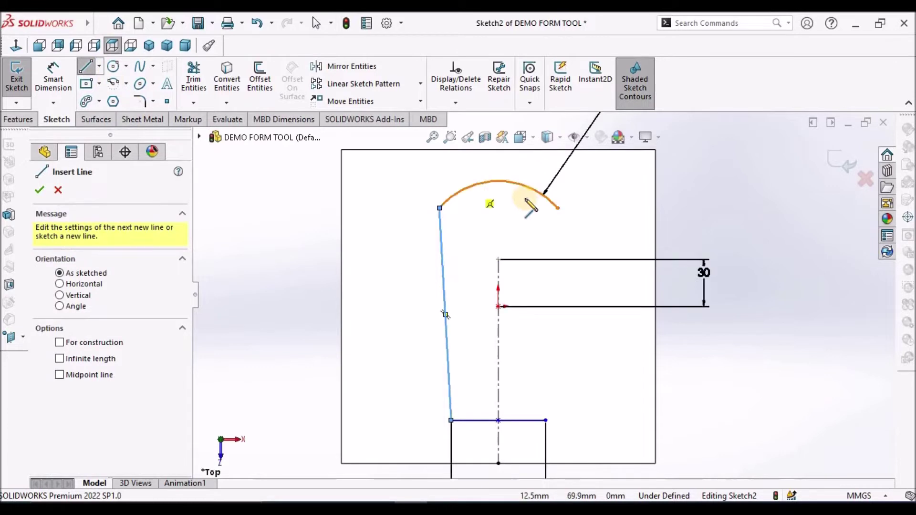
pyautogui.click(557, 208)
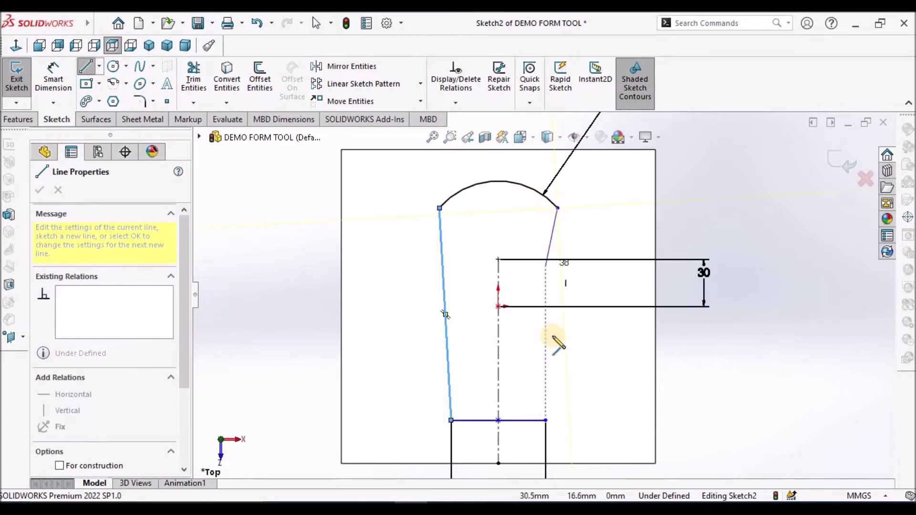
pyautogui.click(546, 420)
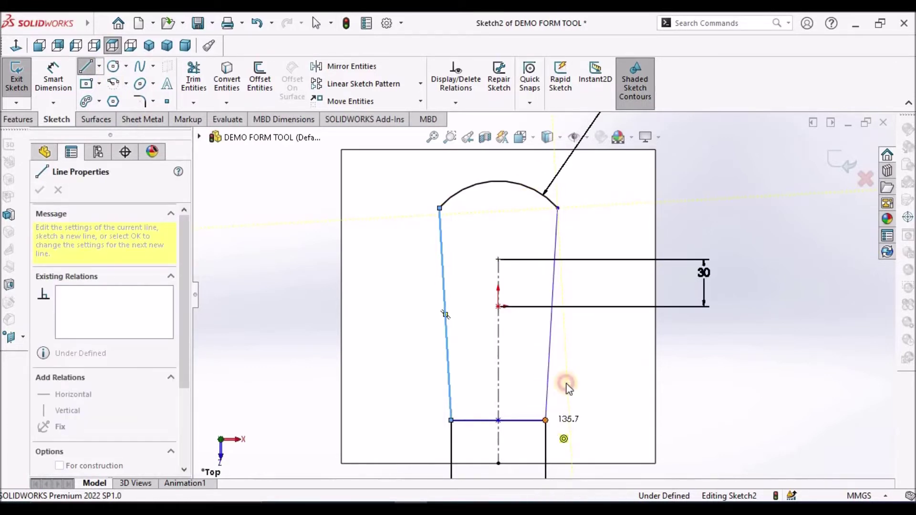
pyautogui.press('Escape')
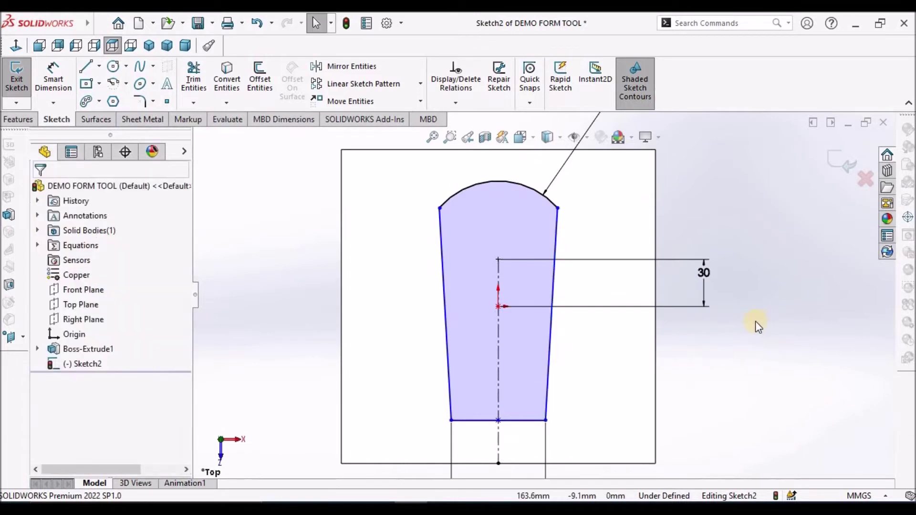
# Add a 20° angle dimension between the left and right side lines.
pyautogui.click(62, 76)
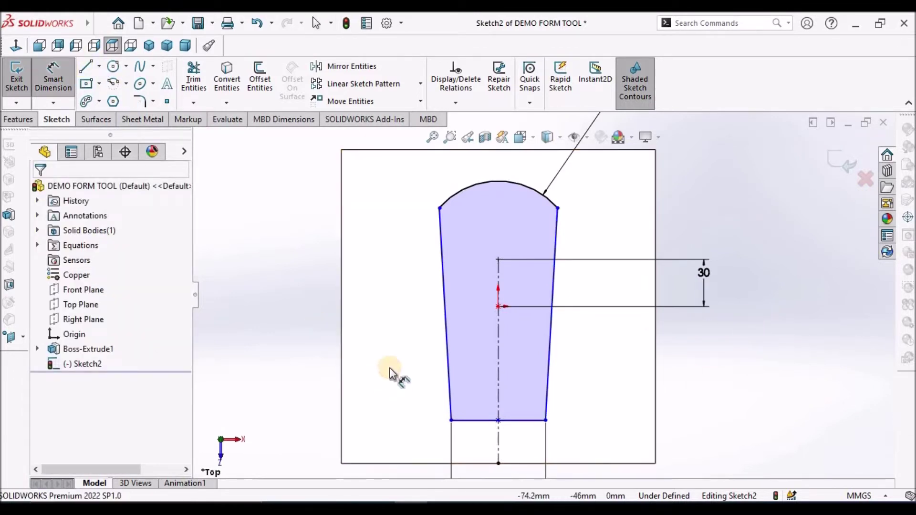
pyautogui.click(447, 330)
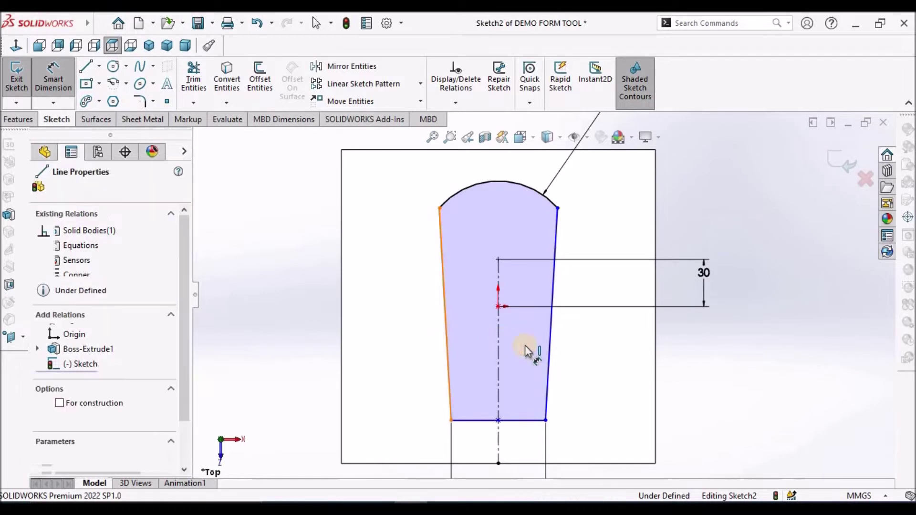
pyautogui.click(547, 353)
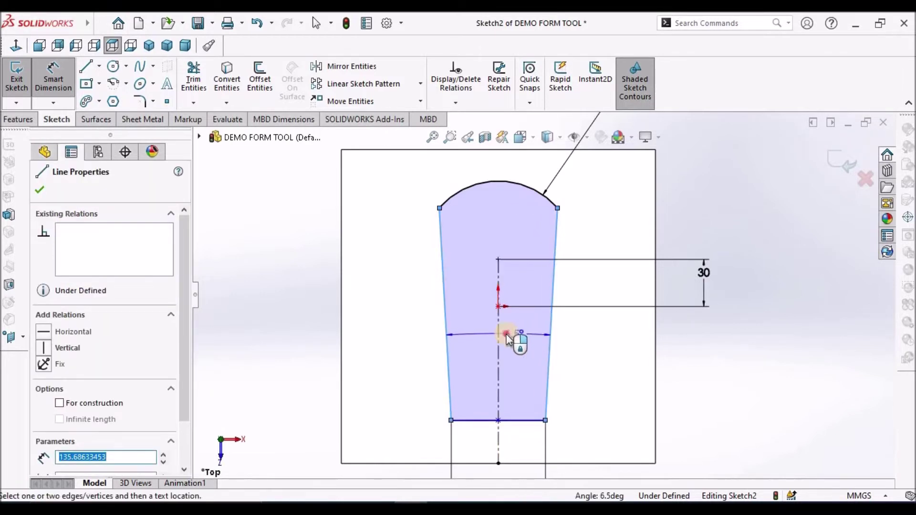
pyautogui.click(508, 338)
pyautogui.write('20')
pyautogui.press('Return')
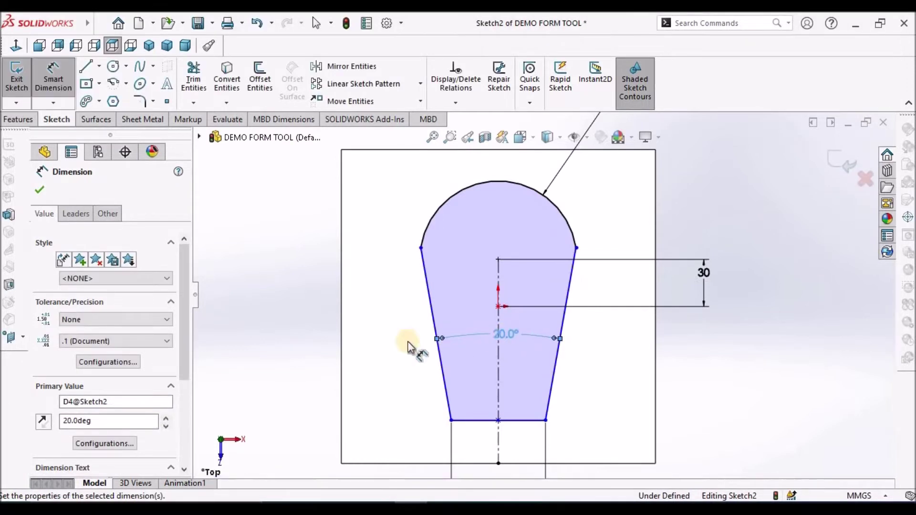
pyautogui.click(247, 310)
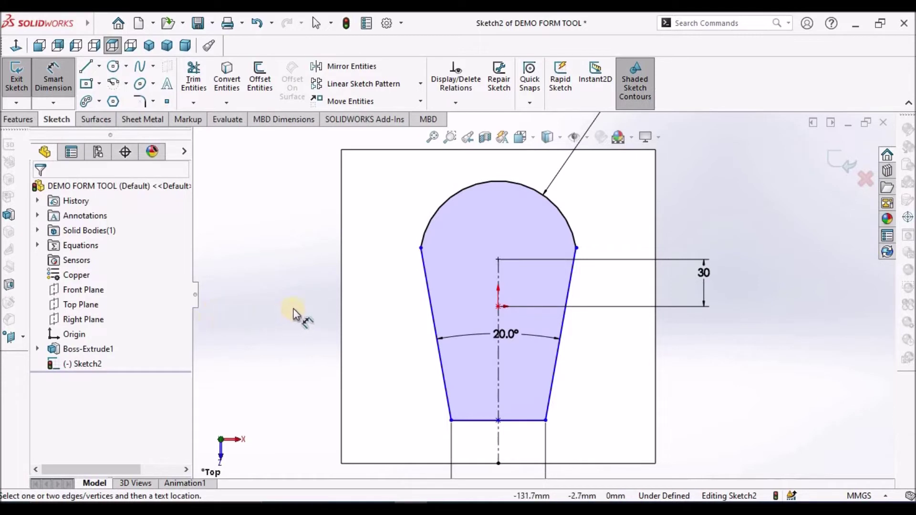
# Try selecting the side-line and arc endpoints and contour pieces of the boss sketch.
pyautogui.press('Escape')
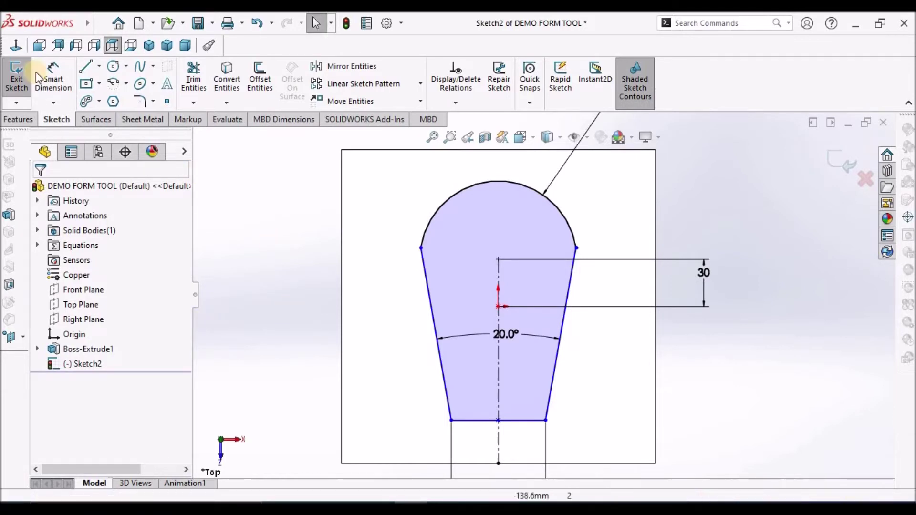
pyautogui.click(16, 74)
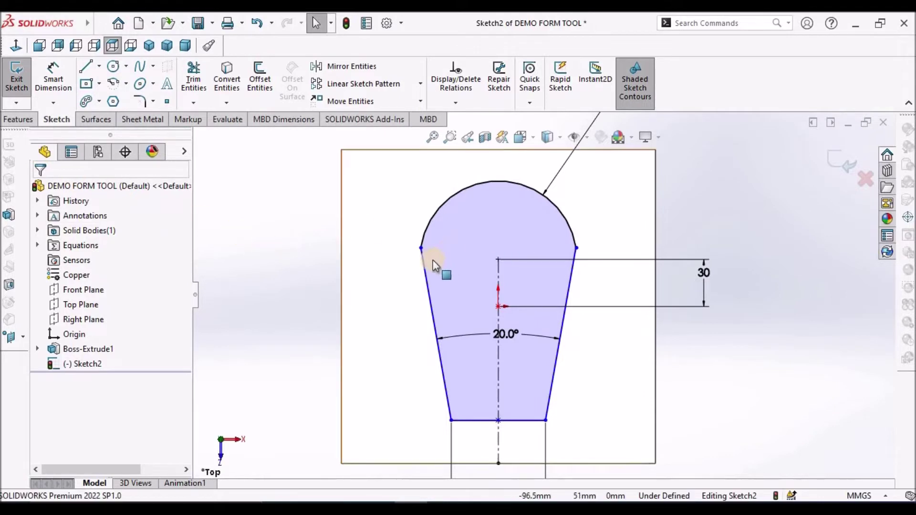
pyautogui.click(422, 246)
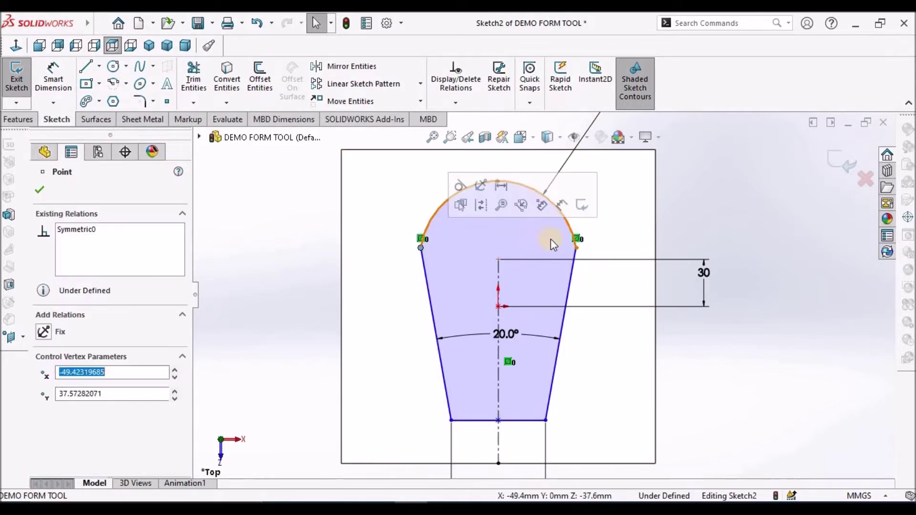
pyautogui.keyDown('ctrl'); pyautogui.click(576, 248); pyautogui.keyUp('ctrl')
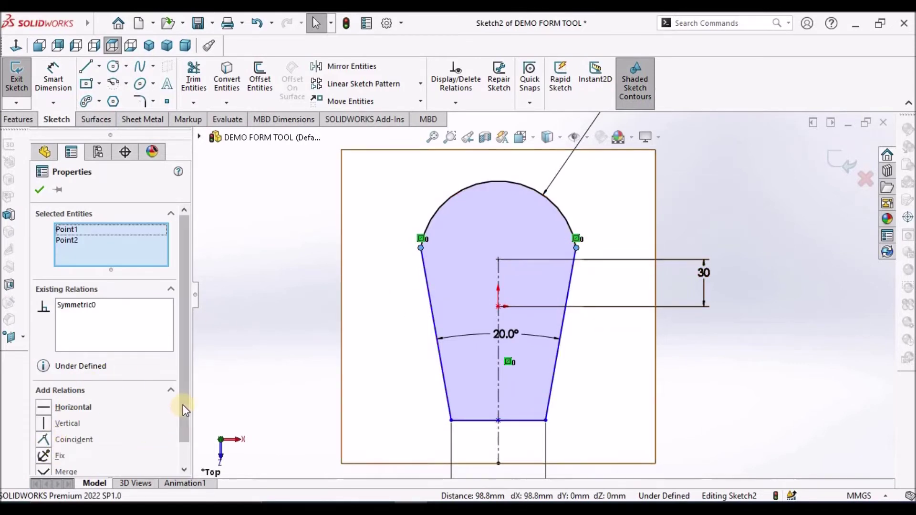
pyautogui.scroll(-2, 180, 449)
pyautogui.click(453, 190)
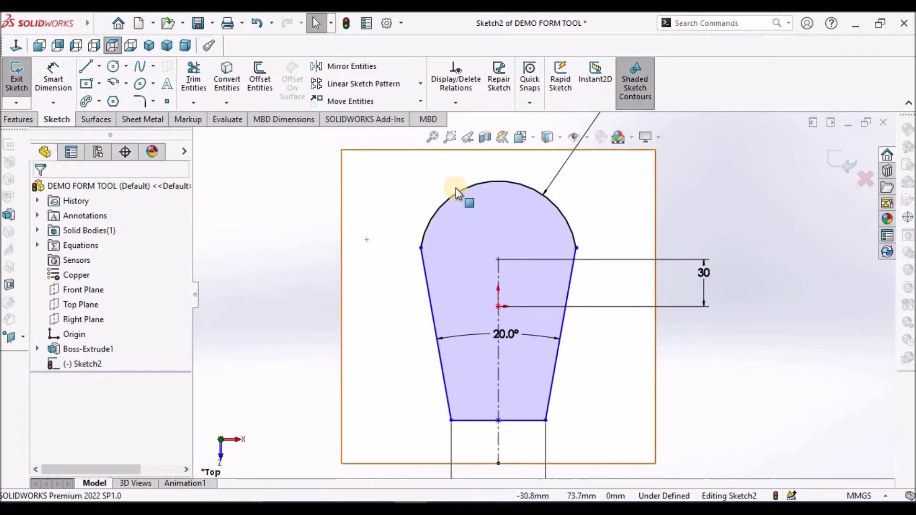
pyautogui.click(437, 266)
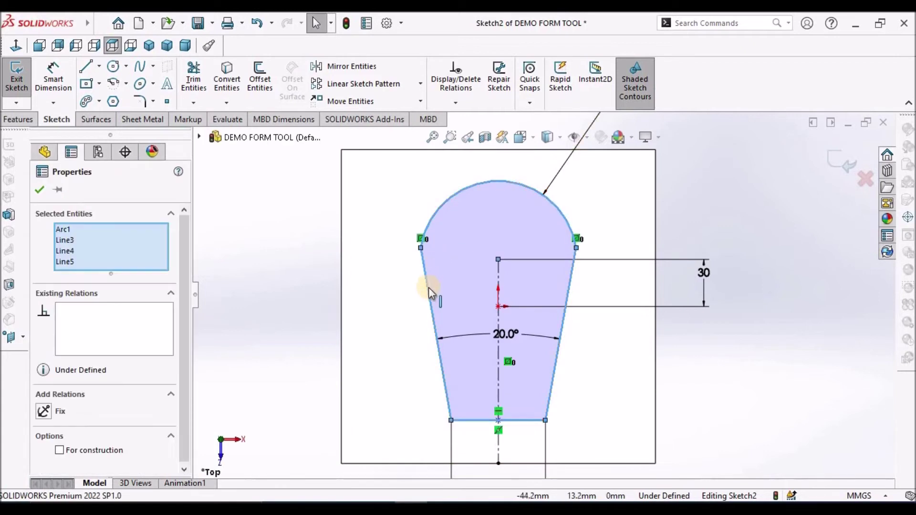
pyautogui.keyDown('ctrl'); pyautogui.click(429, 288); pyautogui.keyUp('ctrl')
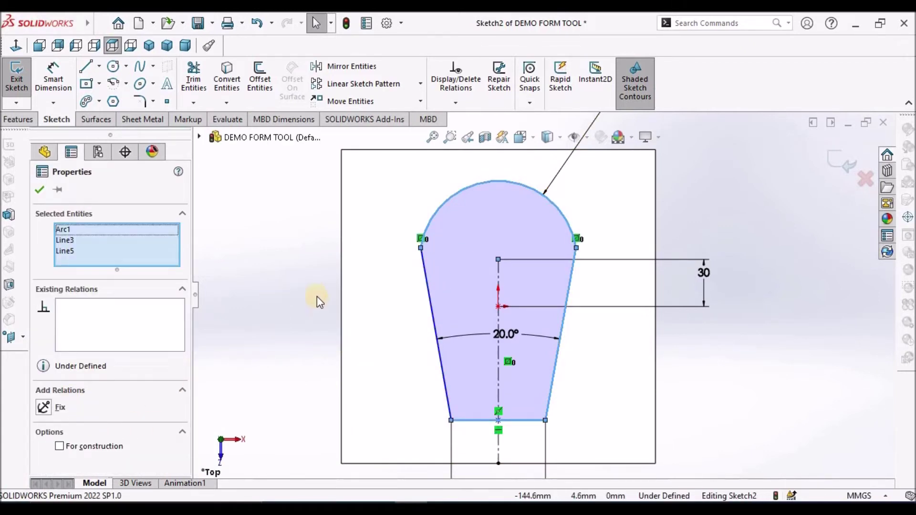
pyautogui.scroll(-4, 425, 267)
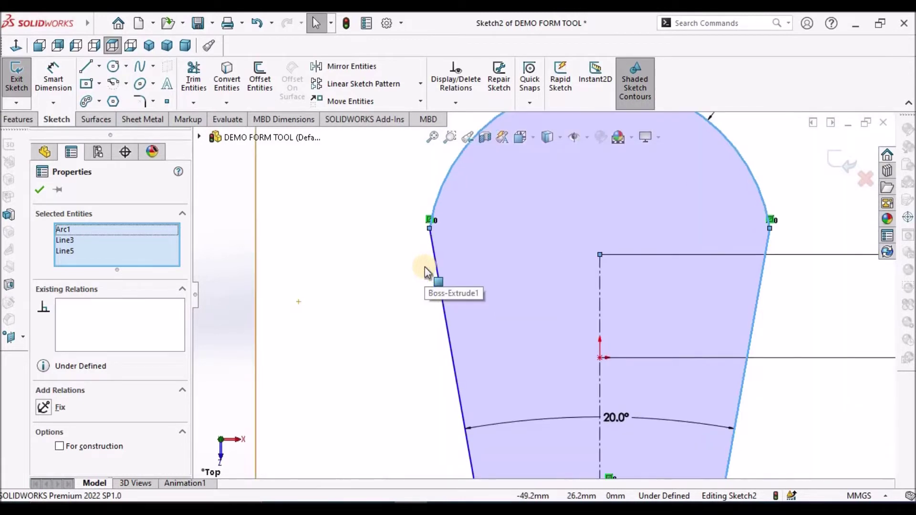
pyautogui.scroll(2, 425, 267)
pyautogui.click(293, 320)
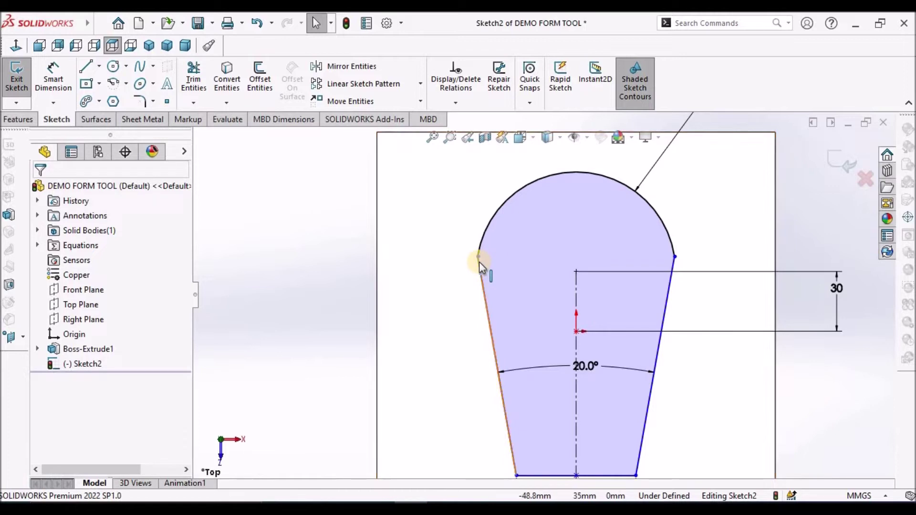
# Lengthen the Ø100 arc downward and make it tangent to the left side line.
pyautogui.moveTo(478, 257); pyautogui.dragTo(478, 312)
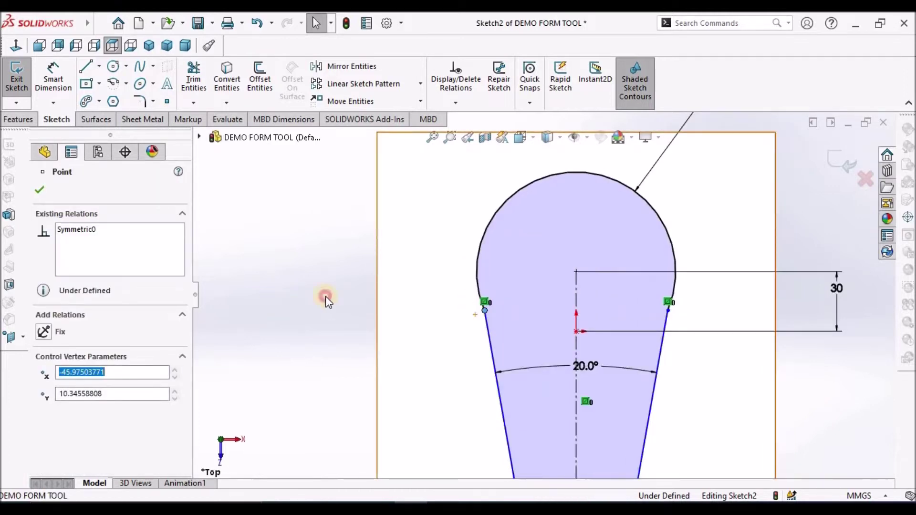
pyautogui.click(325, 296)
pyautogui.click(478, 284)
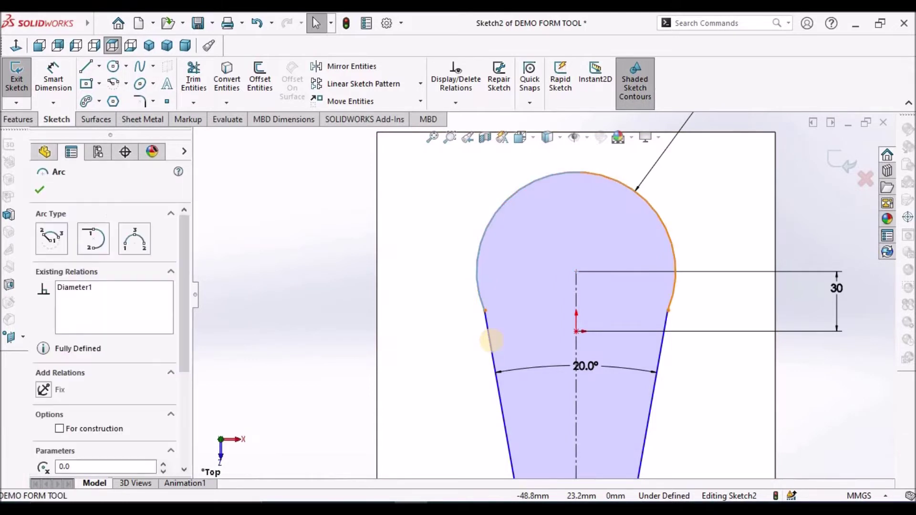
pyautogui.keyDown('ctrl'); pyautogui.click(470, 354); pyautogui.keyUp('ctrl')
pyautogui.click(44, 408)
pyautogui.click(272, 282)
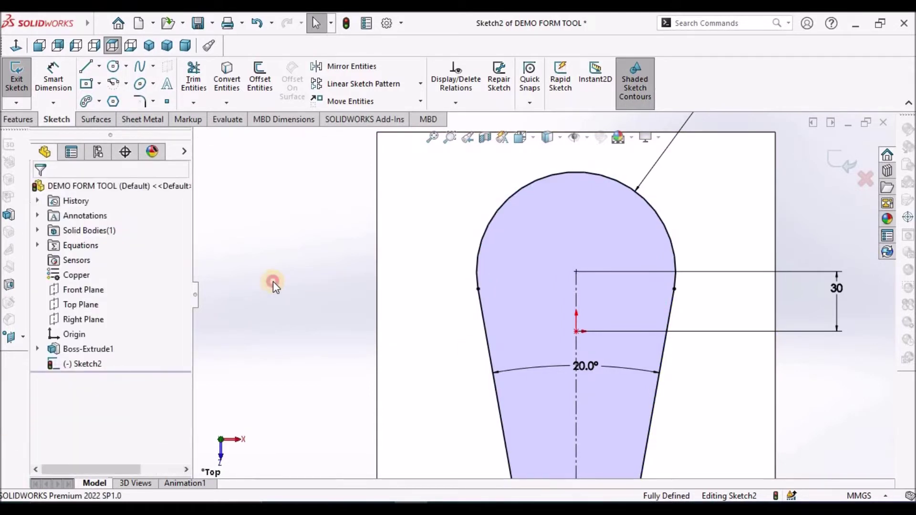
pyautogui.press('f')
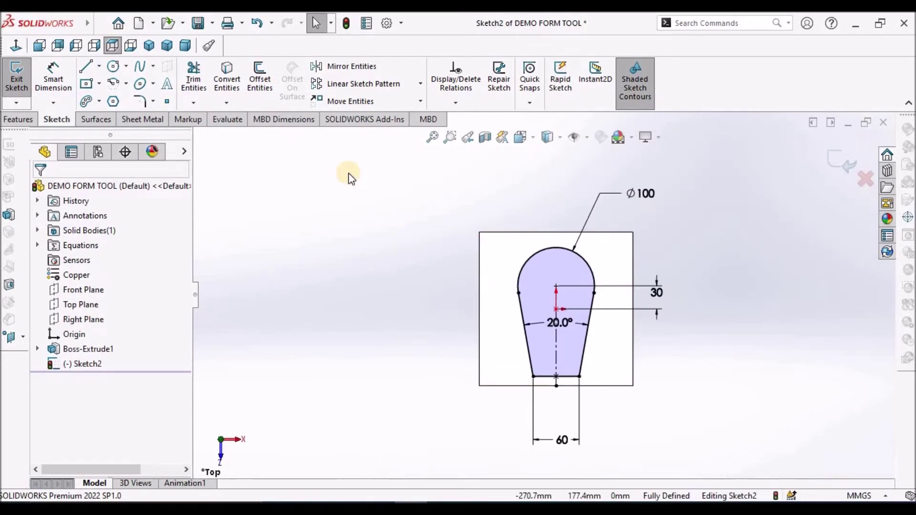
# Extrude the teardrop sketch as a 10 mm blind boss on the plate.
pyautogui.click(19, 119)
pyautogui.click(21, 78)
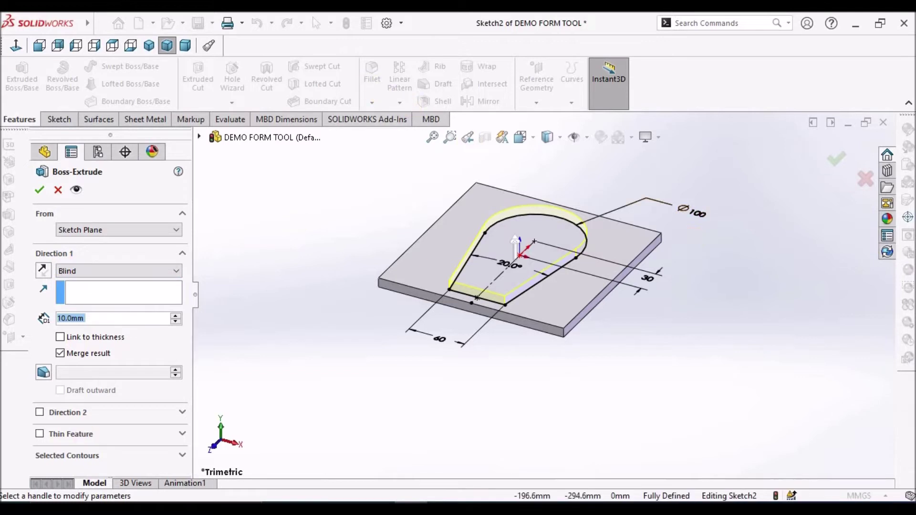
pyautogui.click(40, 191)
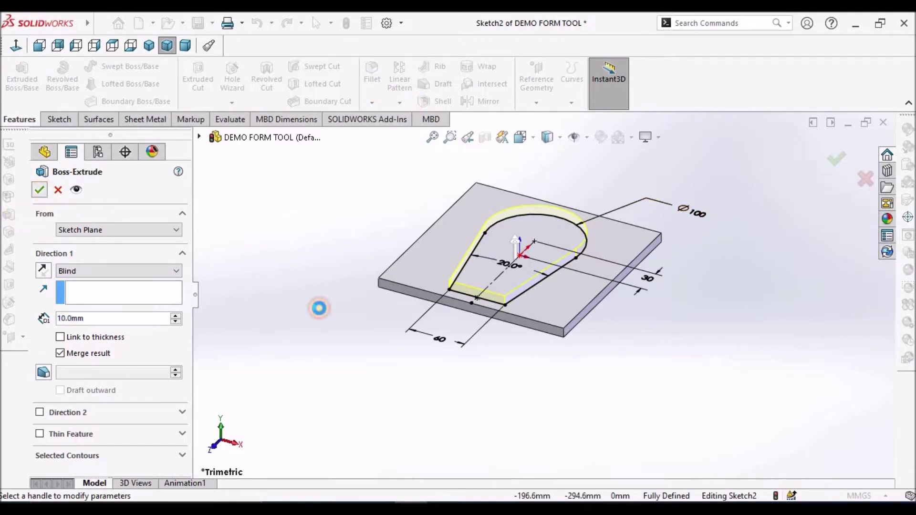
pyautogui.scroll(-2, 548, 178)
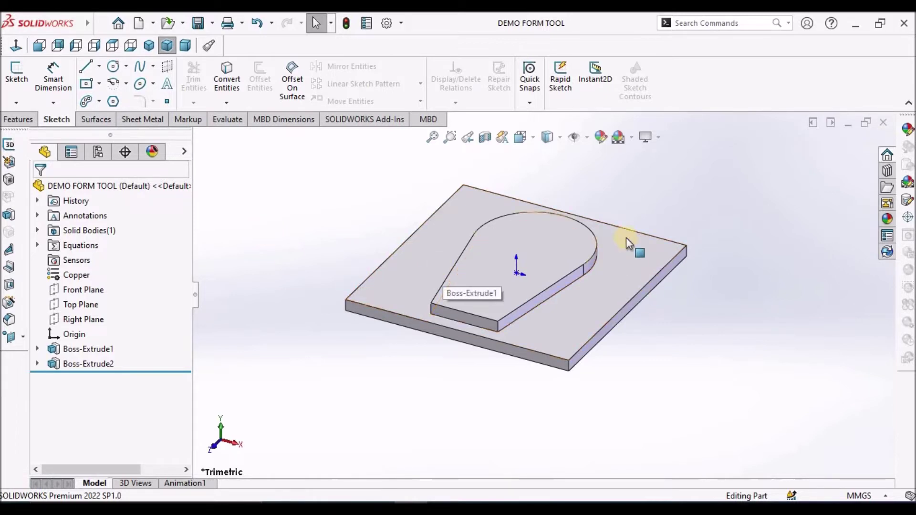
# Start a sketch on the boss's top face and draw a circle centred on the arc's centre.
pyautogui.moveTo(632, 200); pyautogui.dragTo(620, 250, button='middle')
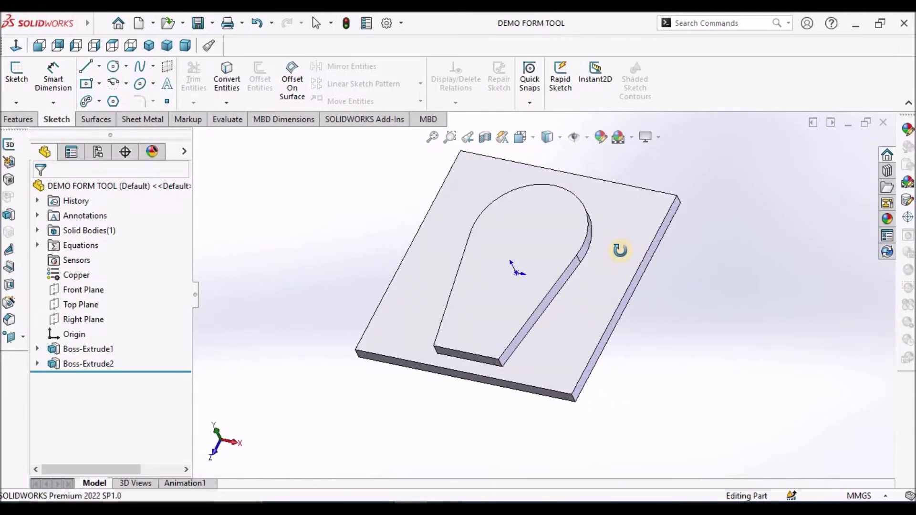
pyautogui.click(543, 231)
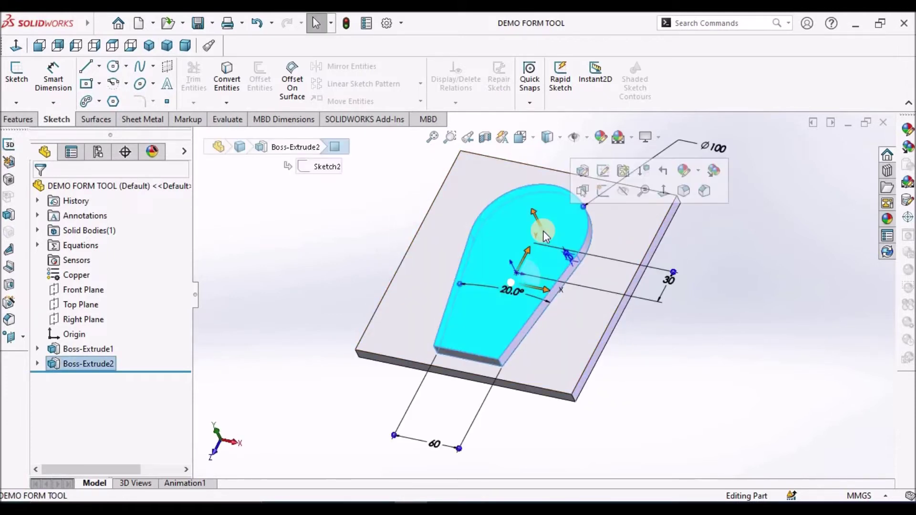
pyautogui.click(27, 76)
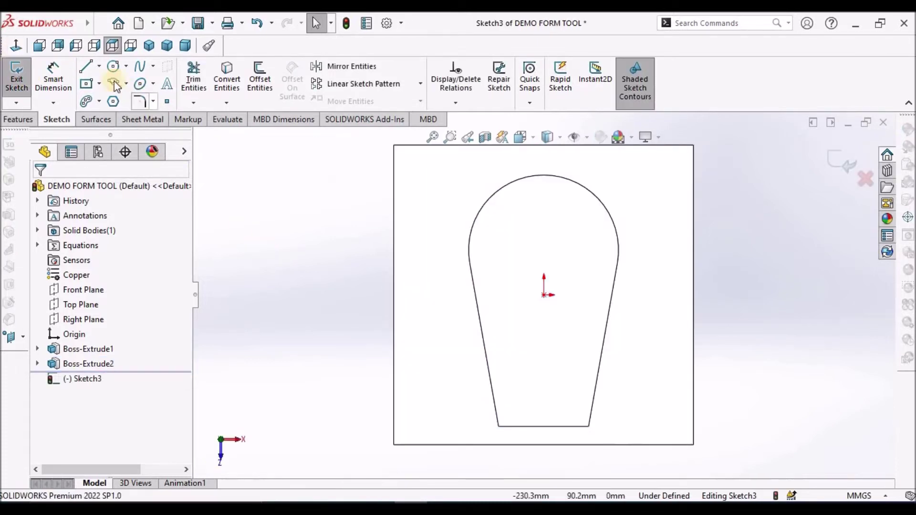
pyautogui.click(112, 67)
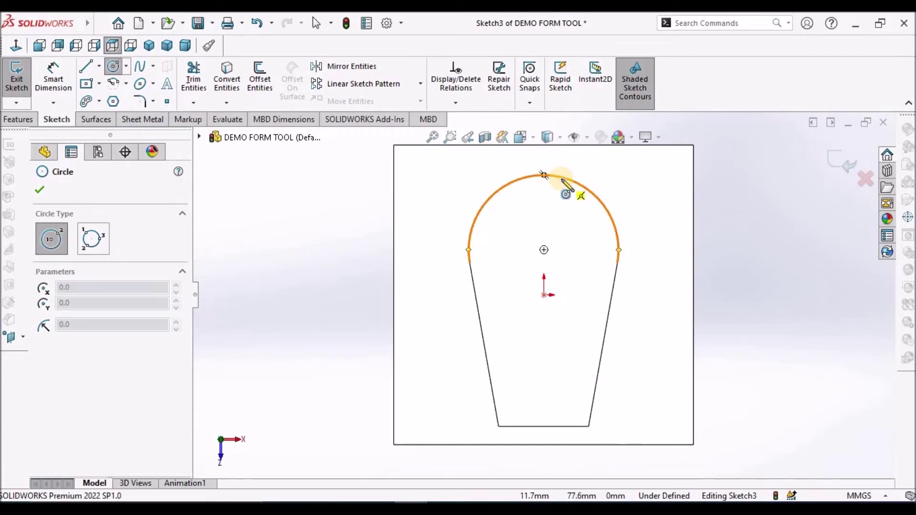
pyautogui.click(543, 249)
pyautogui.click(570, 225)
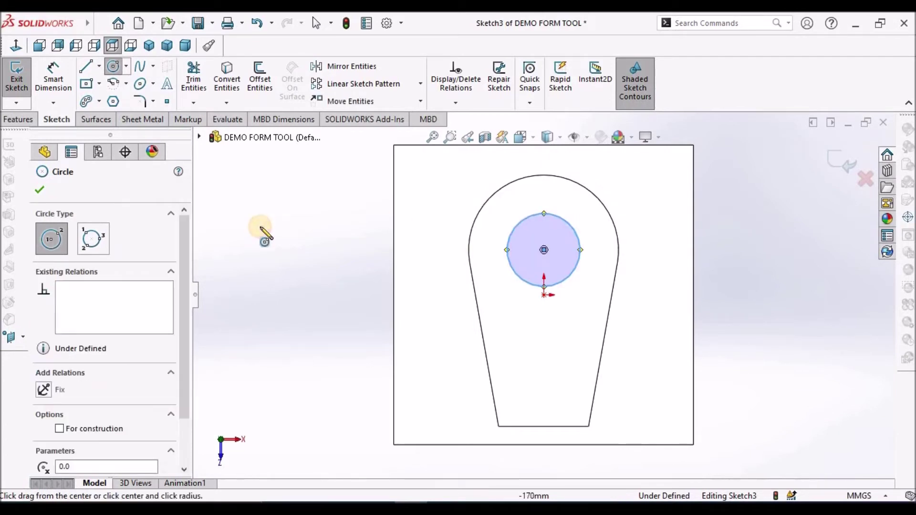
# Dimension the circle at Ø50, then change its diameter to 40 mm.
pyautogui.rightClick(270, 224)
pyautogui.click(53, 77)
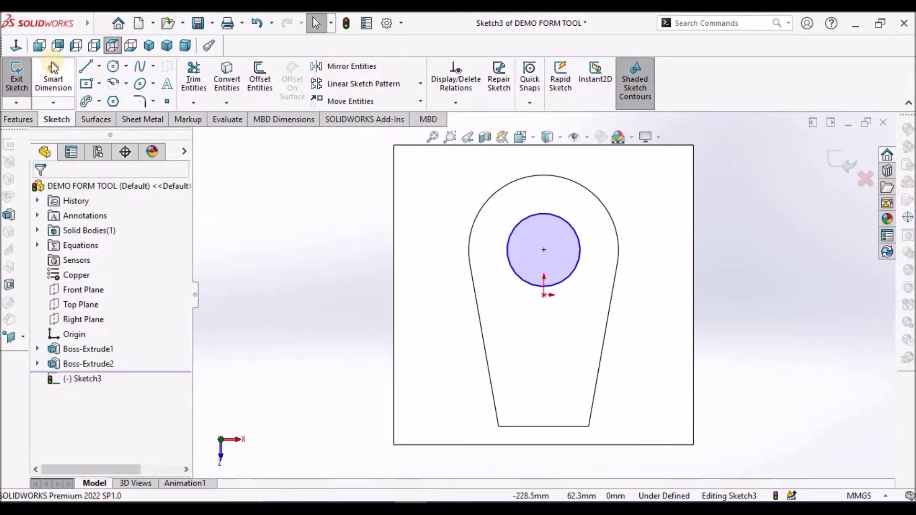
pyautogui.click(506, 261)
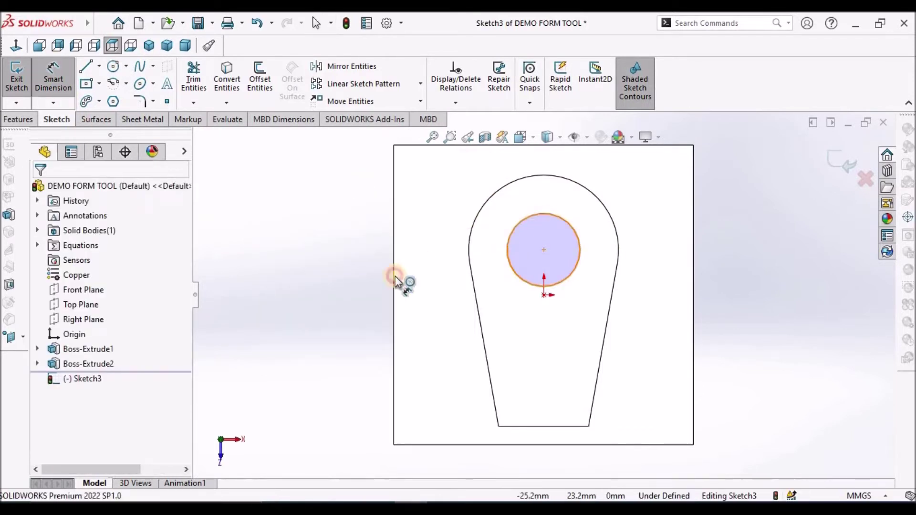
pyautogui.click(375, 314)
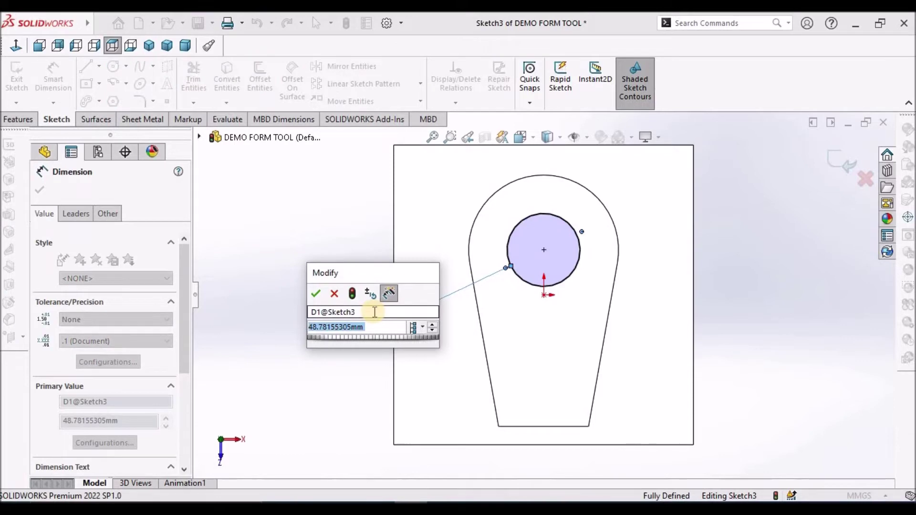
pyautogui.write('50')
pyautogui.press('Return')
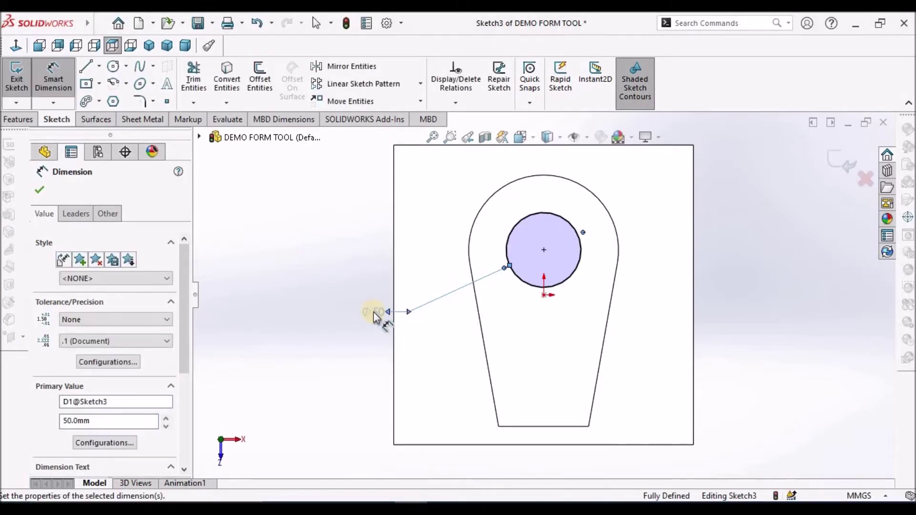
pyautogui.moveTo(728, 337)
pyautogui.mouseDown(button='middle')
pyautogui.moveTo(742, 215)
pyautogui.moveTo(716, 234)
pyautogui.mouseUp(button='middle')
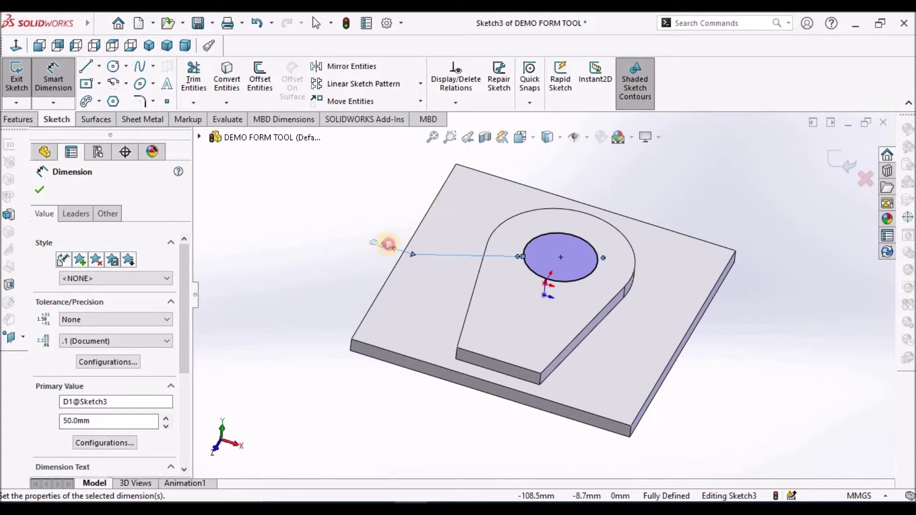
pyautogui.doubleClick(390, 244)
pyautogui.write('40')
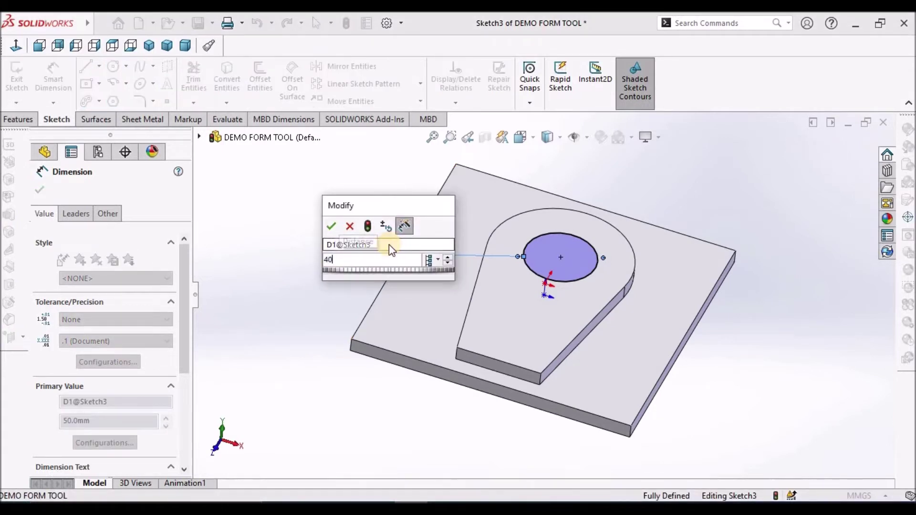
pyautogui.press('Return')
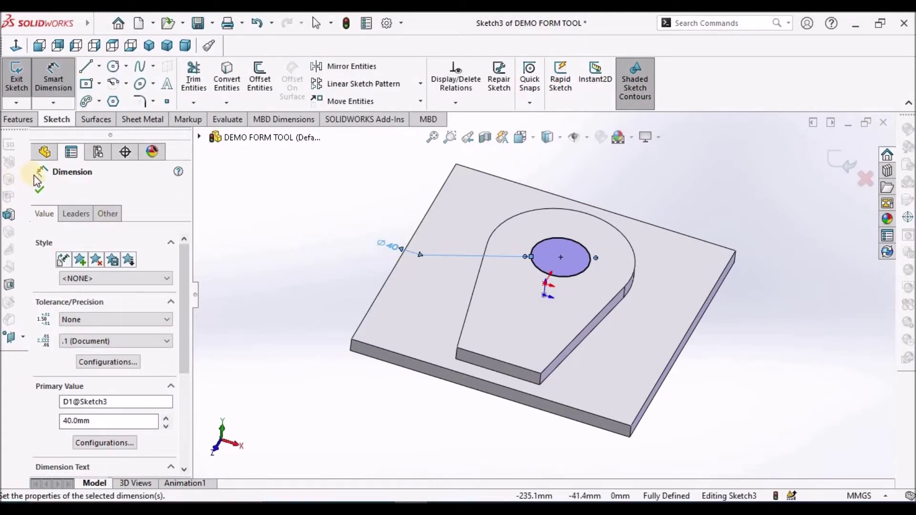
pyautogui.click(38, 192)
pyautogui.click(12, 121)
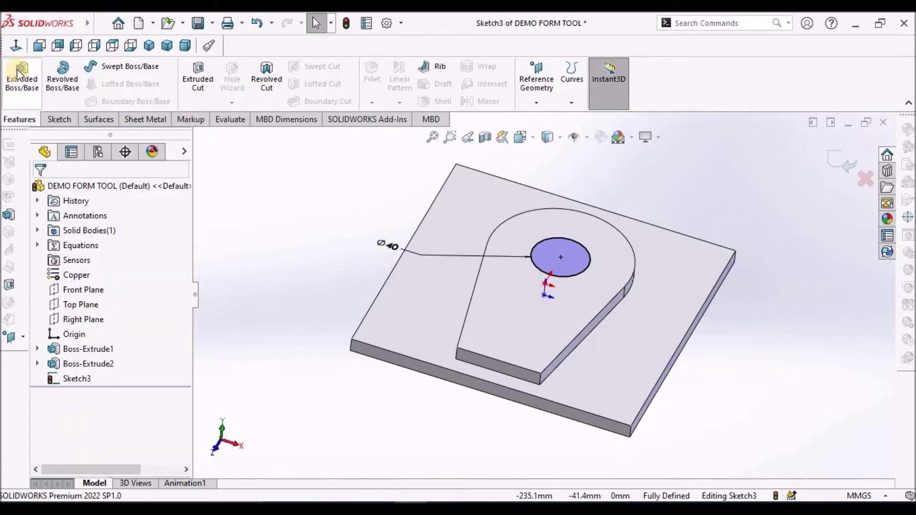
# Extrude the Ø40 circle 30 mm blind into a cylindrical post.
pyautogui.click(22, 79)
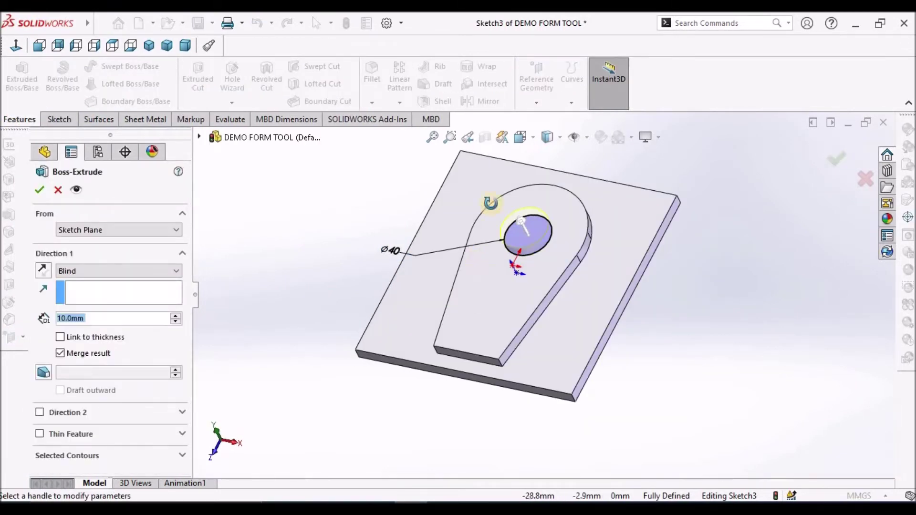
pyautogui.moveTo(490, 203); pyautogui.dragTo(472, 215, button='middle')
pyautogui.click(125, 322)
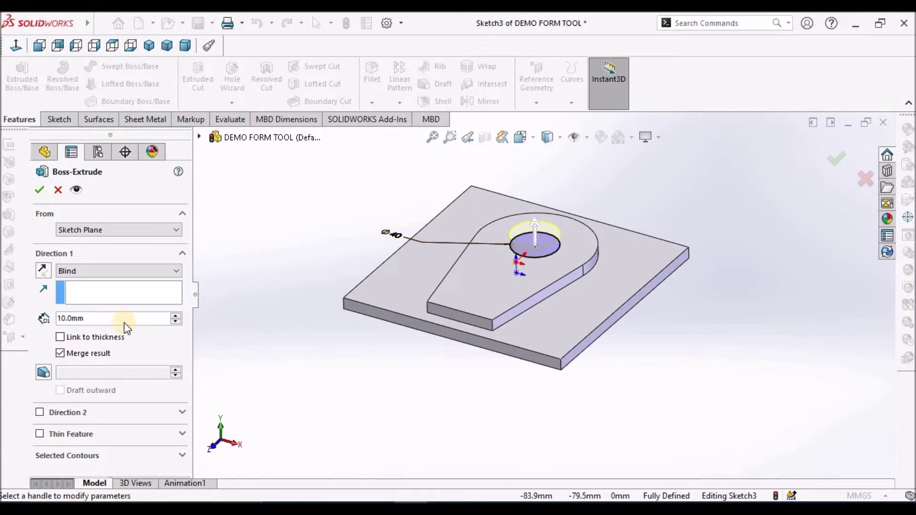
pyautogui.doubleClick(110, 320)
pyautogui.write('30')
pyautogui.press('Return')
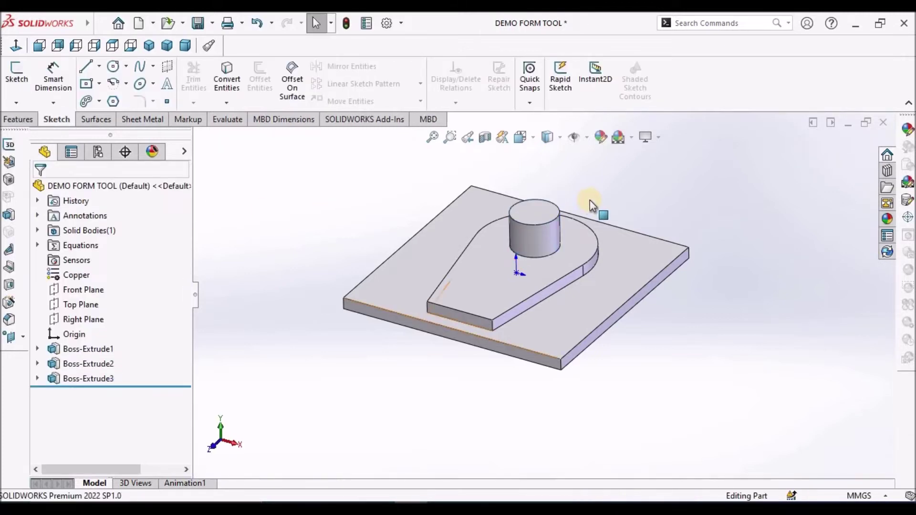
# Save the DEMO FORM TOOL part.
pyautogui.moveTo(550, 259); pyautogui.dragTo(549, 286, button='middle')
pyautogui.click(197, 21)
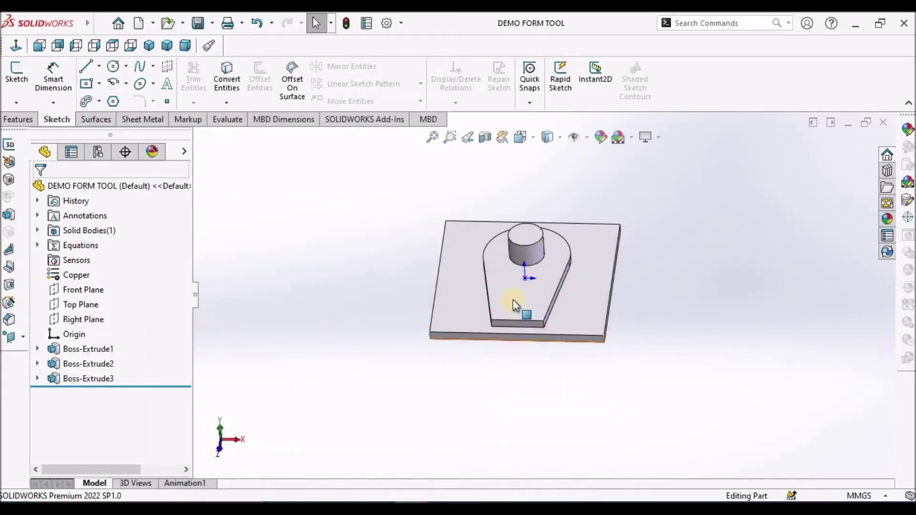
pyautogui.click(513, 294)
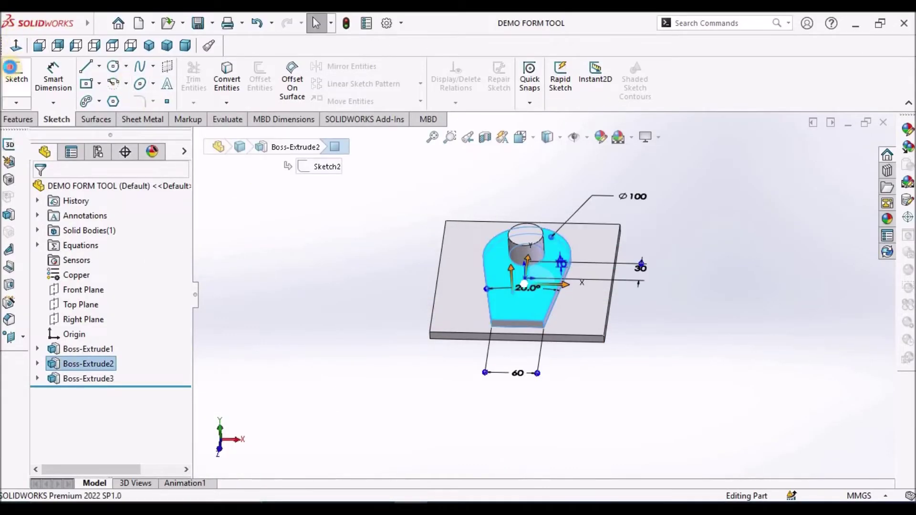
# Sketch a 3 Point Arc Slot on the boss face's left side, below the post.
pyautogui.click(10, 68)
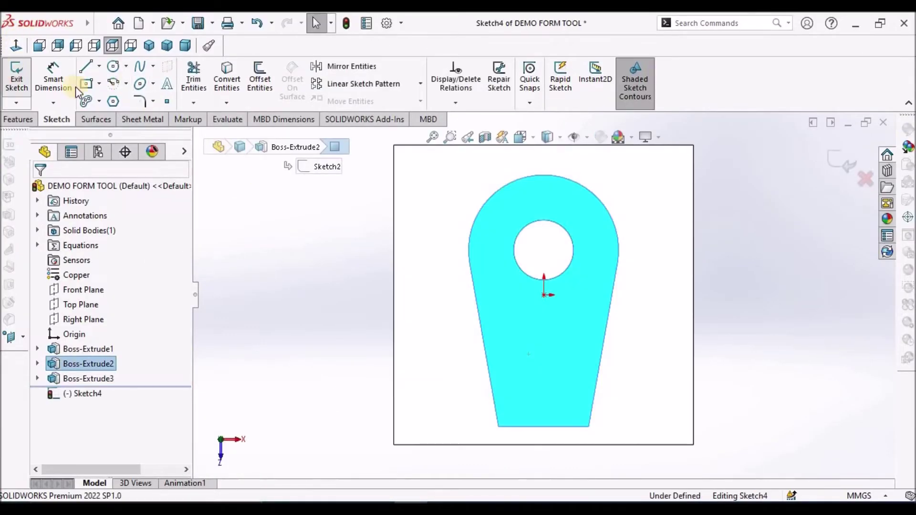
pyautogui.click(100, 103)
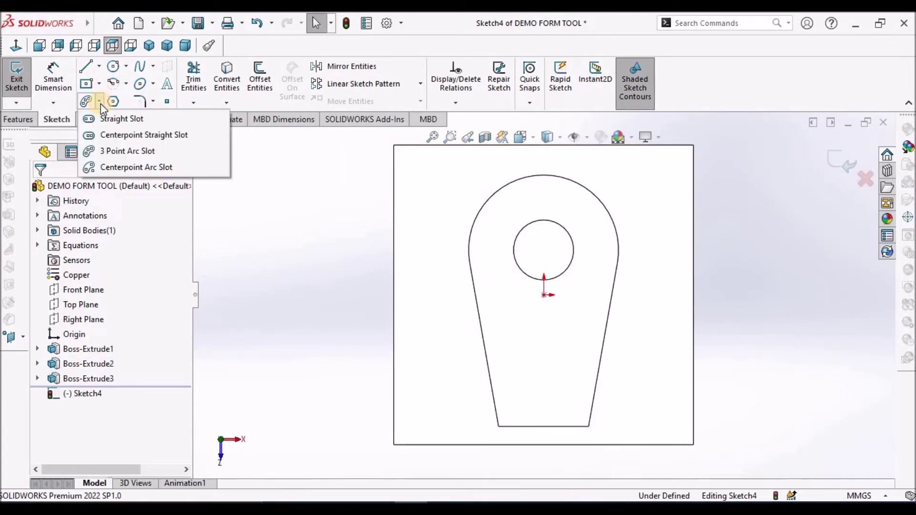
pyautogui.click(118, 154)
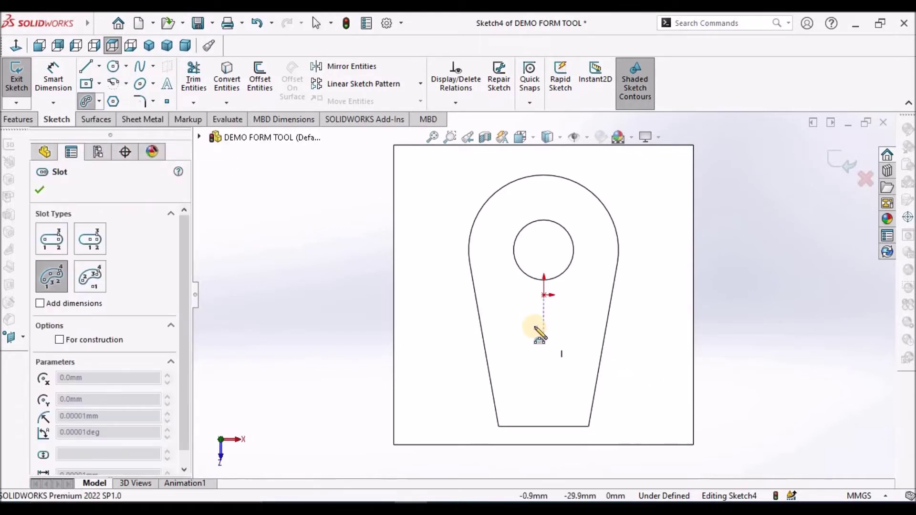
pyautogui.scroll(-4, 537, 330)
pyautogui.scroll(3, 486, 265)
pyautogui.click(491, 264)
pyautogui.click(512, 401)
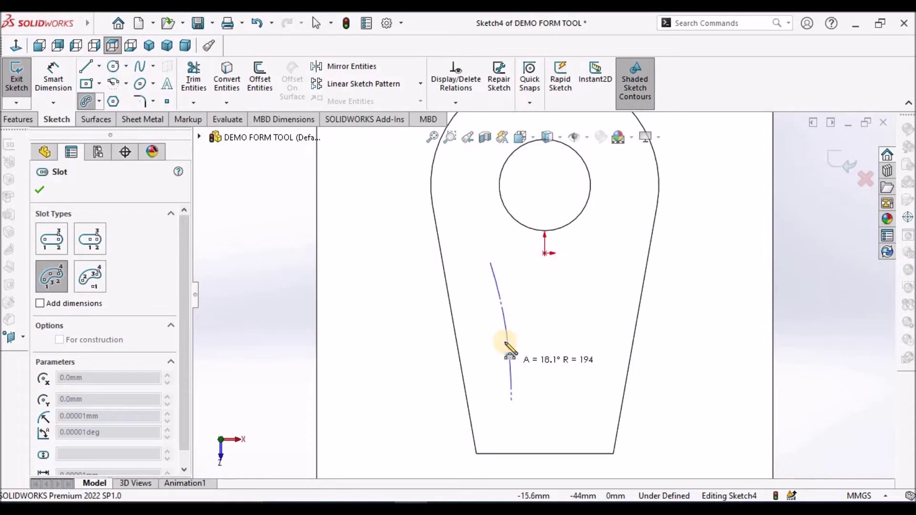
pyautogui.click(485, 334)
pyautogui.click(503, 323)
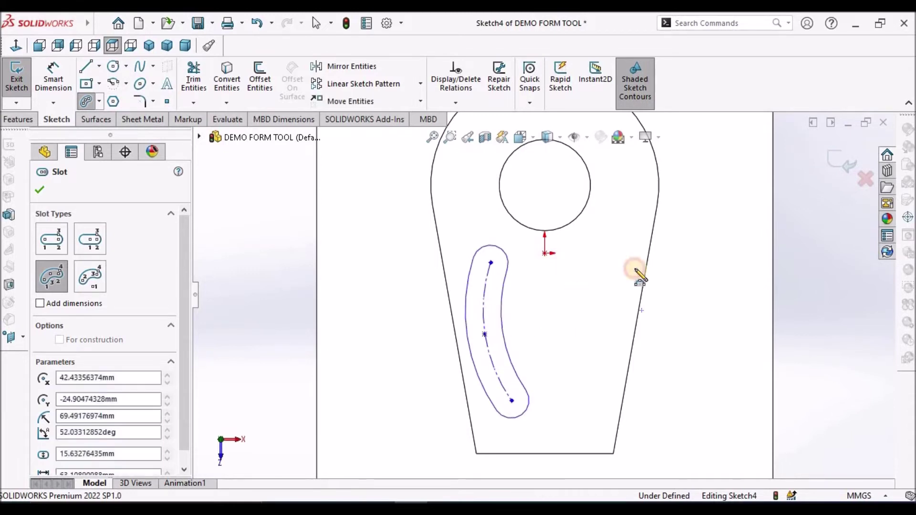
pyautogui.press('Escape')
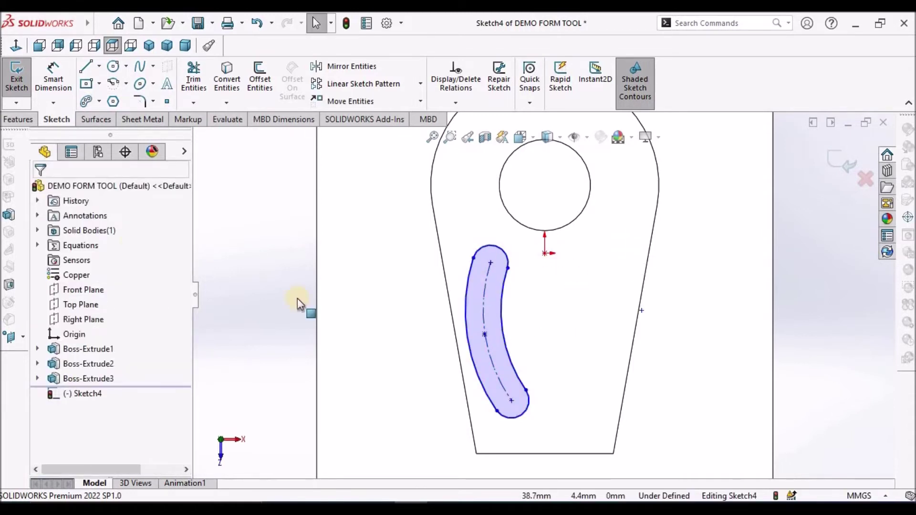
pyautogui.click(99, 68)
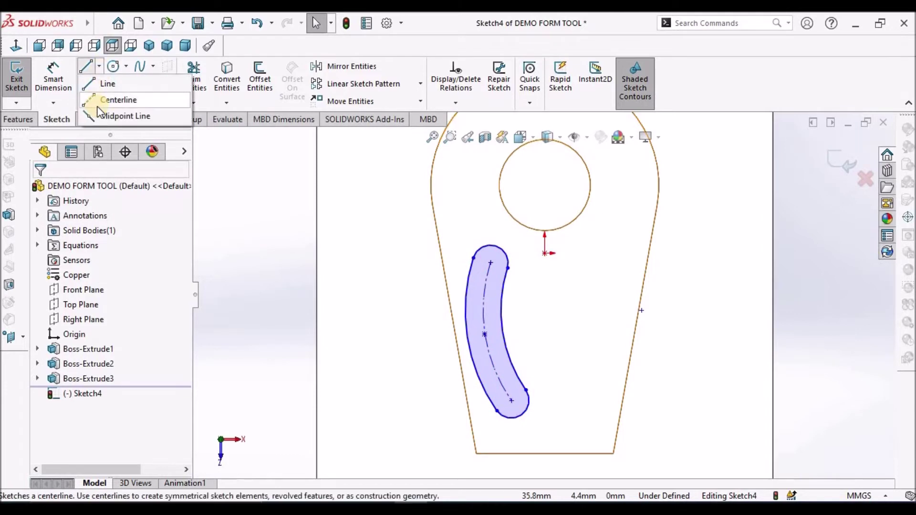
# Draw a vertical centreline from the origin to the boss's bottom edge.
pyautogui.click(117, 96)
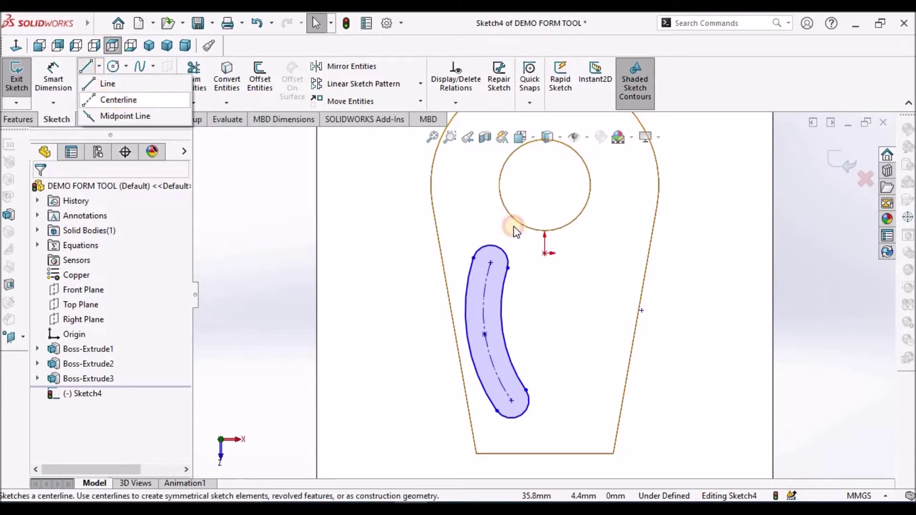
pyautogui.click(545, 253)
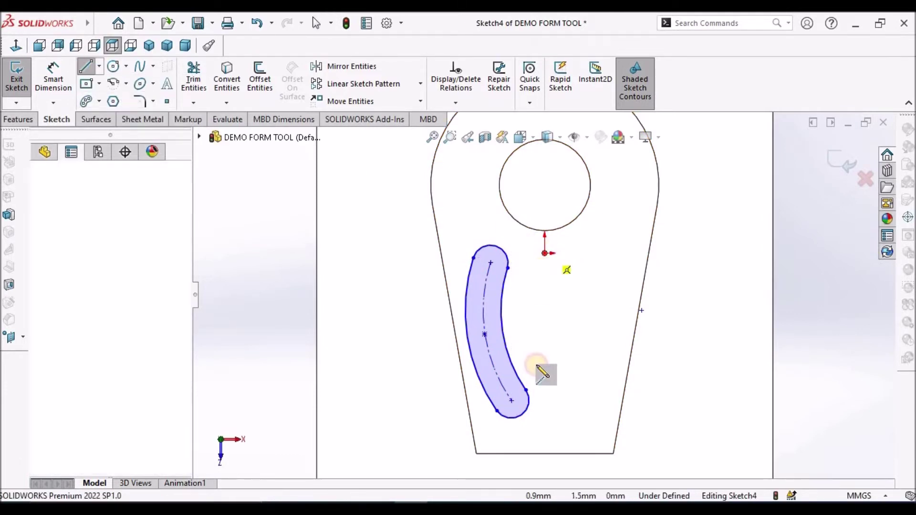
pyautogui.click(546, 453)
pyautogui.press('Escape')
pyautogui.press('z')
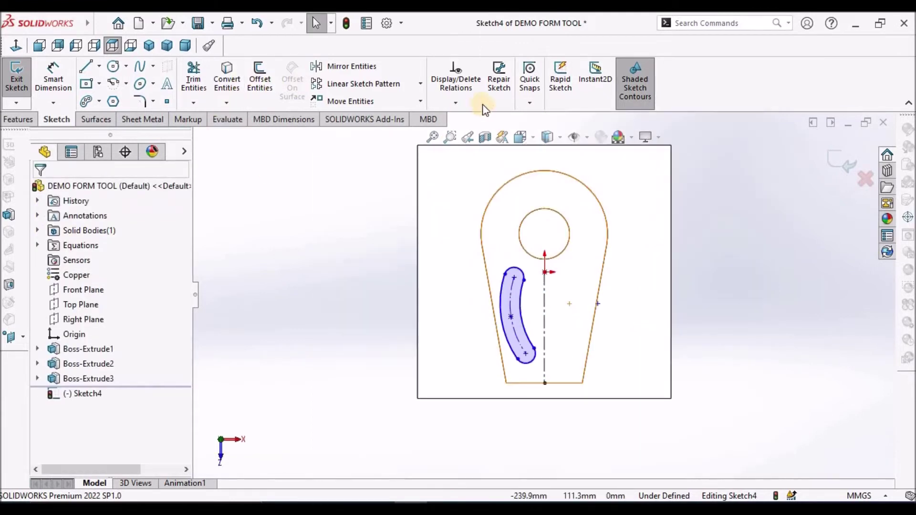
# Mirror the left arc slot about the centreline to create the right slot.
pyautogui.click(343, 66)
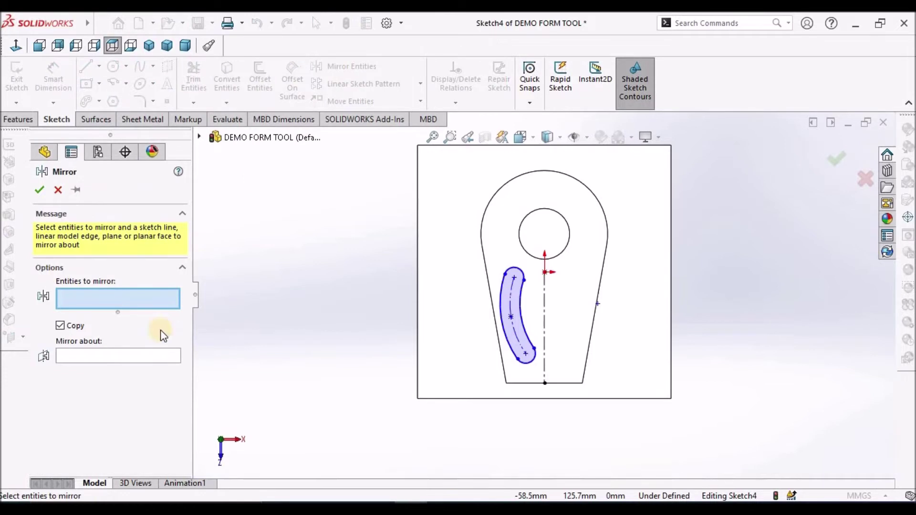
pyautogui.scroll(-1, 440, 239)
pyautogui.moveTo(396, 241)
pyautogui.mouseDown()
pyautogui.moveTo(579, 333)
pyautogui.moveTo(553, 413)
pyautogui.moveTo(568, 422)
pyautogui.mouseUp()
pyautogui.click(98, 356)
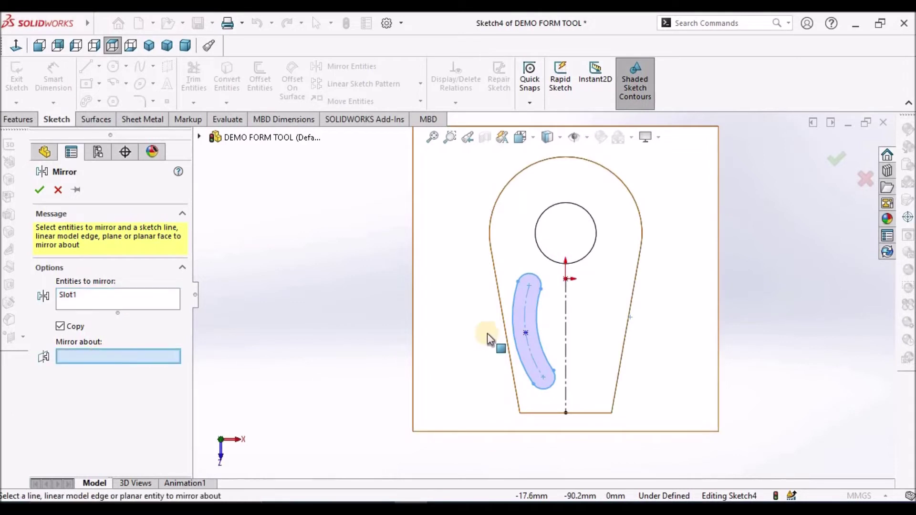
pyautogui.click(564, 308)
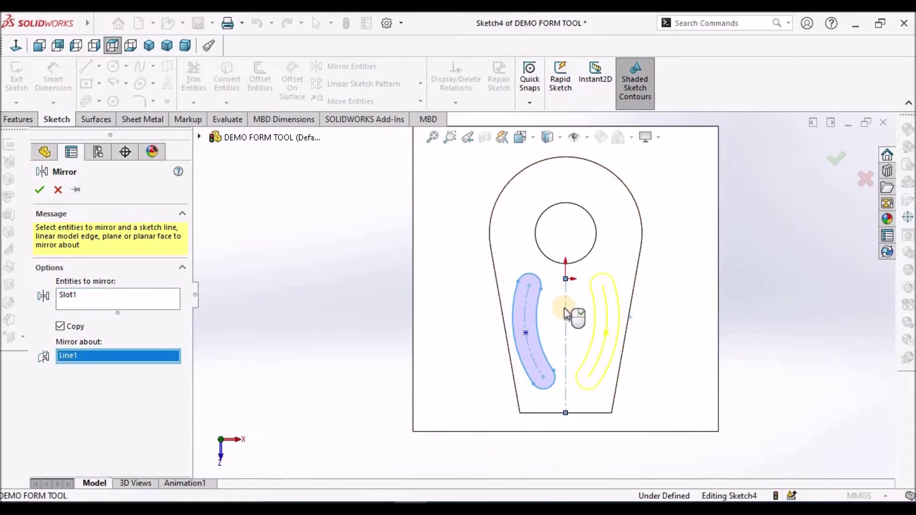
pyautogui.click(39, 190)
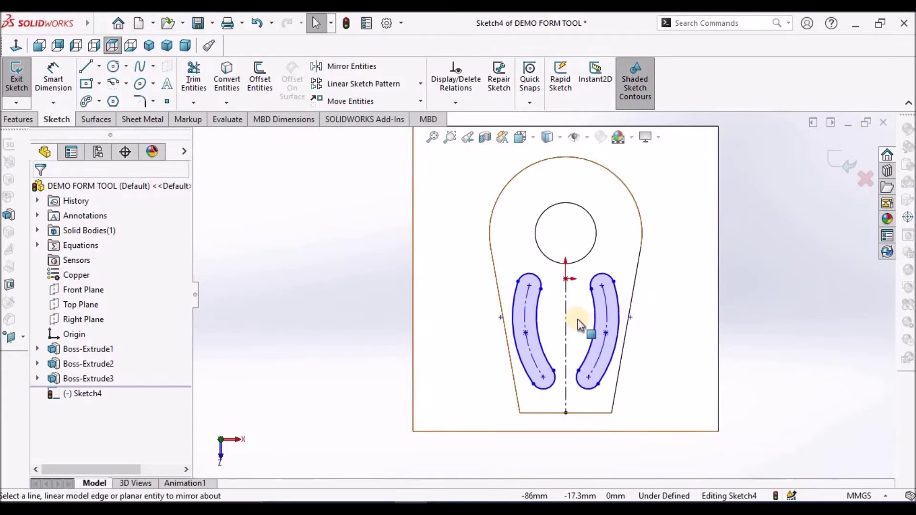
pyautogui.scroll(-3, 620, 322)
pyautogui.click(49, 76)
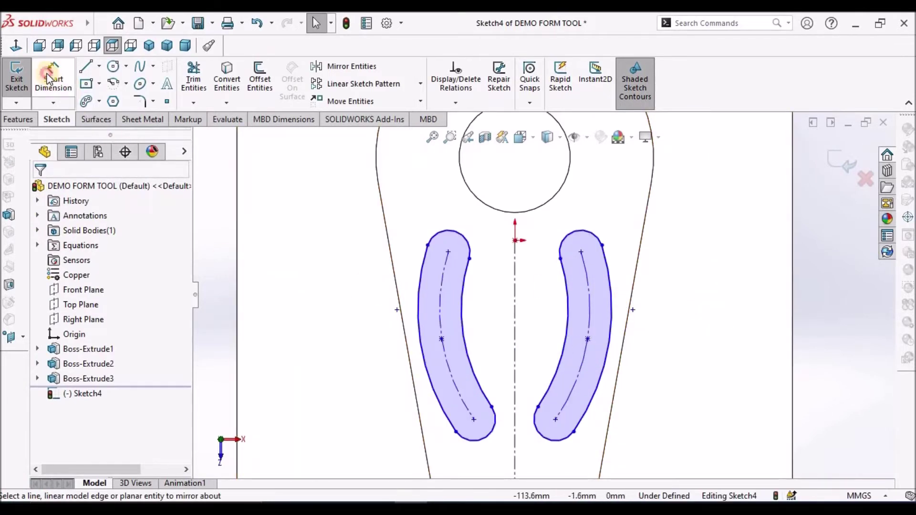
# Dimension the spacing between the two slots as 40 mm.
pyautogui.press('f')
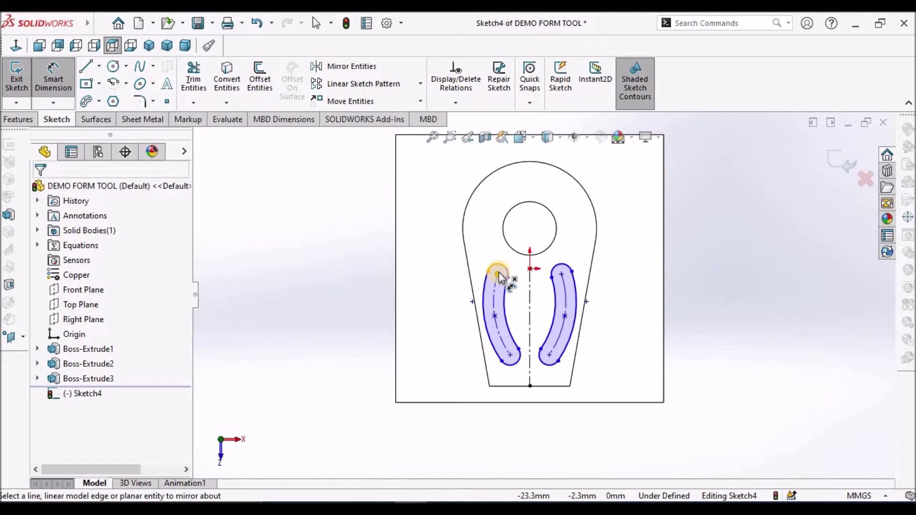
pyautogui.click(498, 276)
pyautogui.click(559, 284)
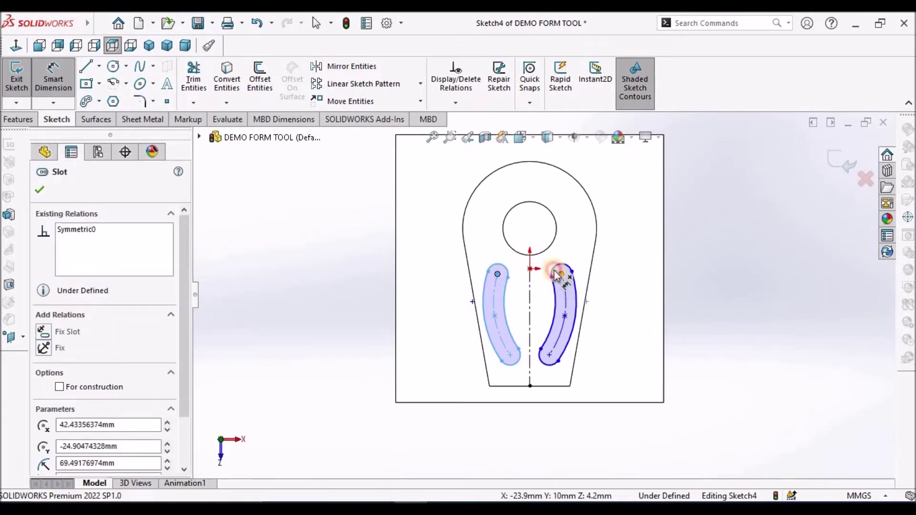
pyautogui.click(536, 233)
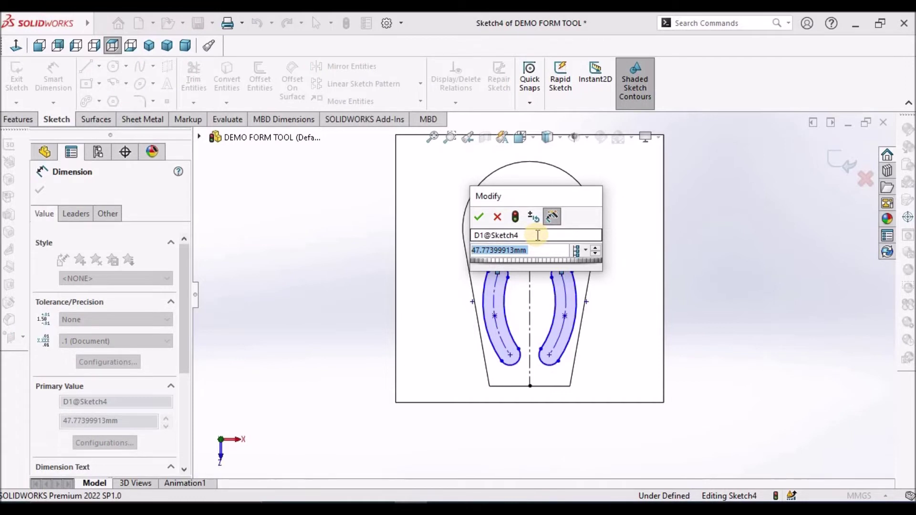
pyautogui.write('40')
pyautogui.press('Return')
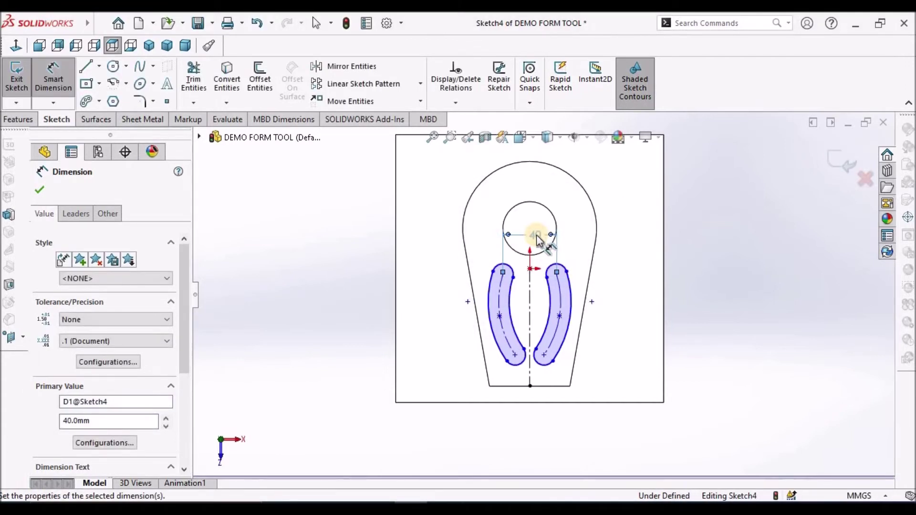
pyautogui.click(739, 265)
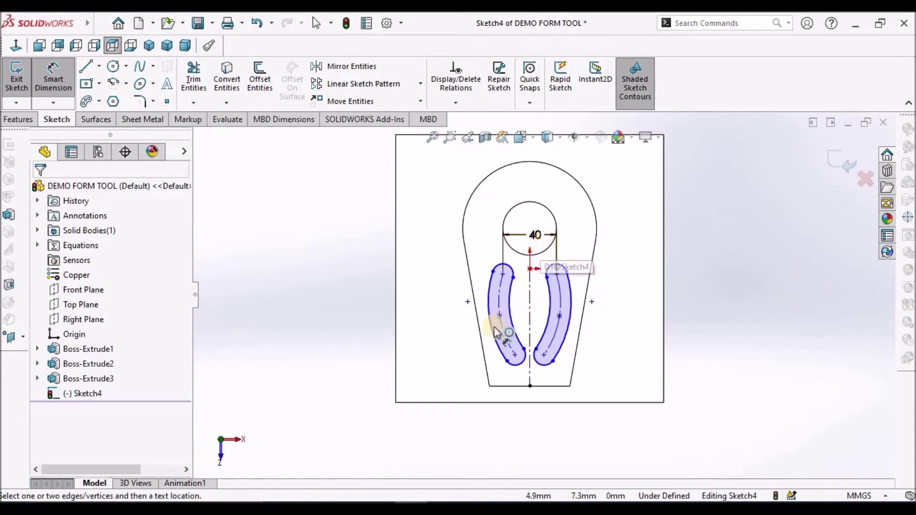
# Set the distance between the slots' lower ends to 32 mm.
pyautogui.click(506, 368)
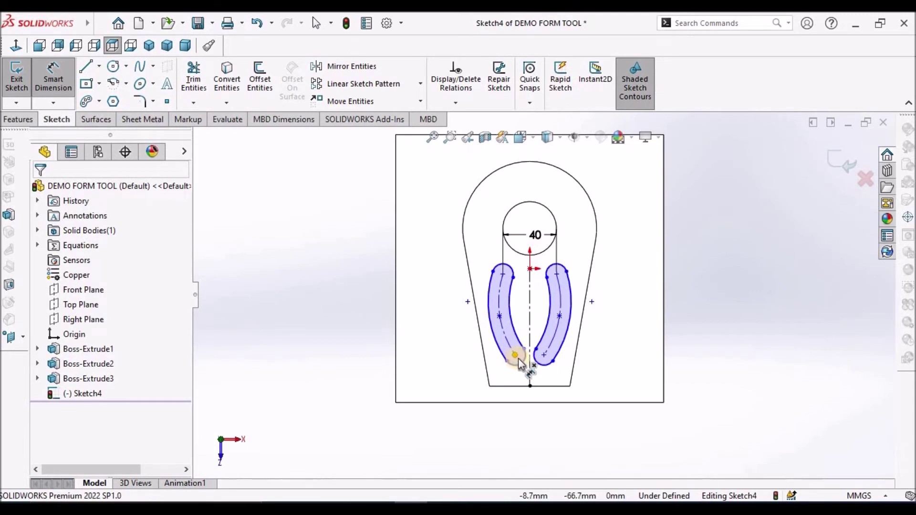
pyautogui.click(542, 362)
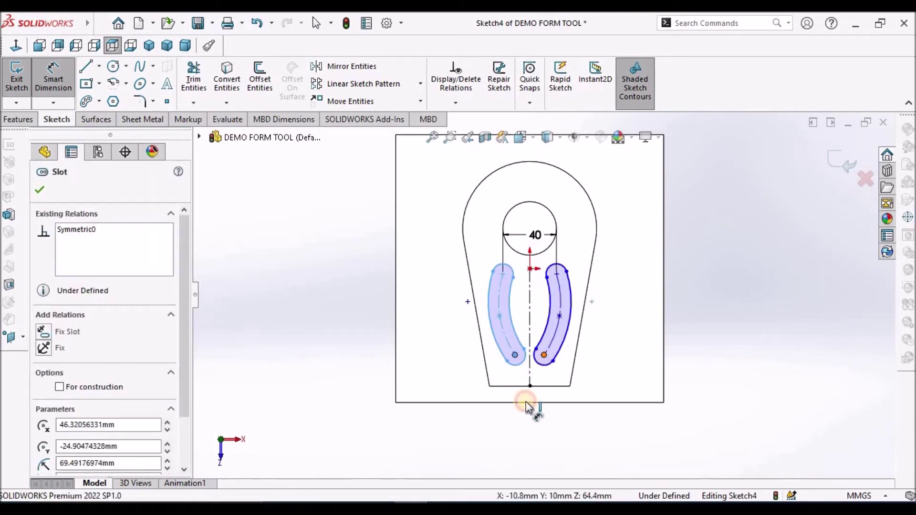
pyautogui.click(520, 428)
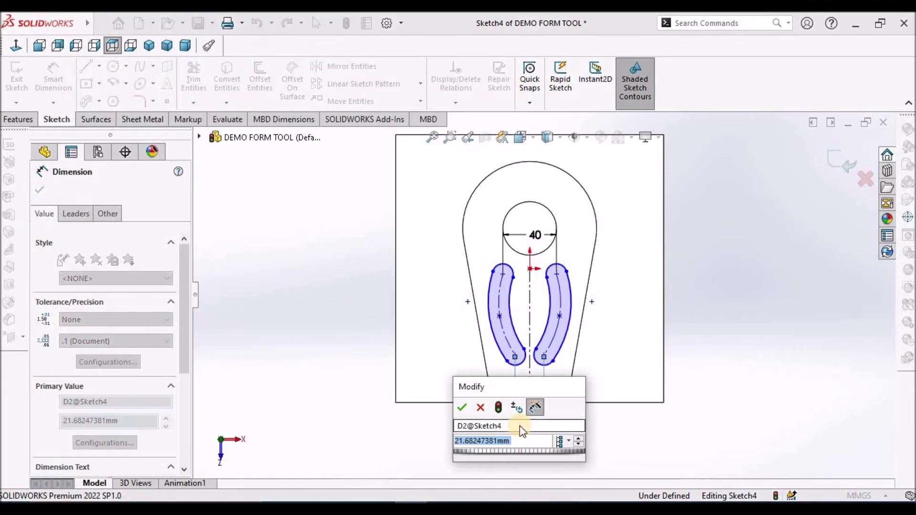
pyautogui.write('32')
pyautogui.press('Return')
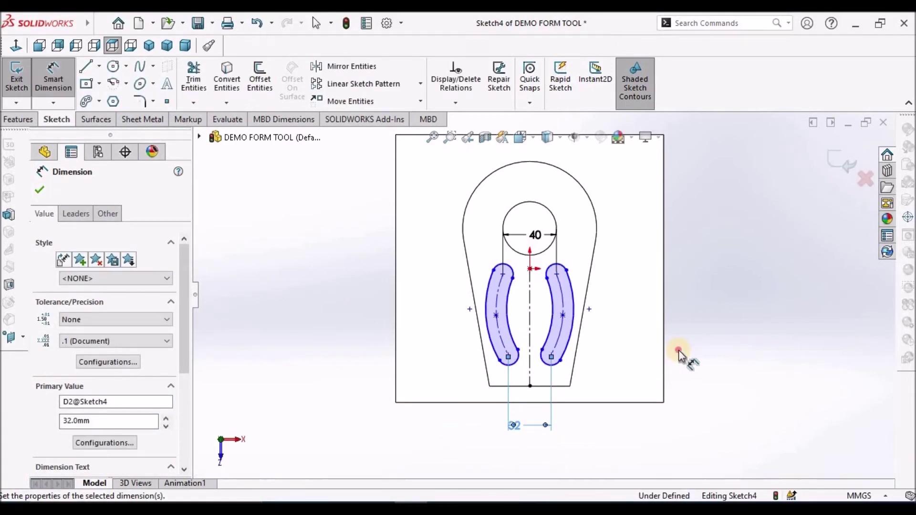
# Dimension the two slot centres 50 mm apart.
pyautogui.scroll(-2, 555, 292)
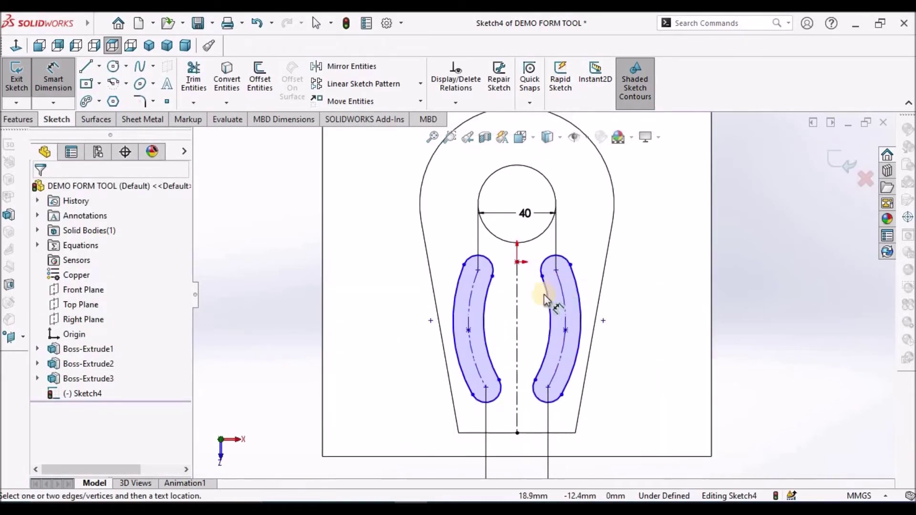
pyautogui.click(469, 331)
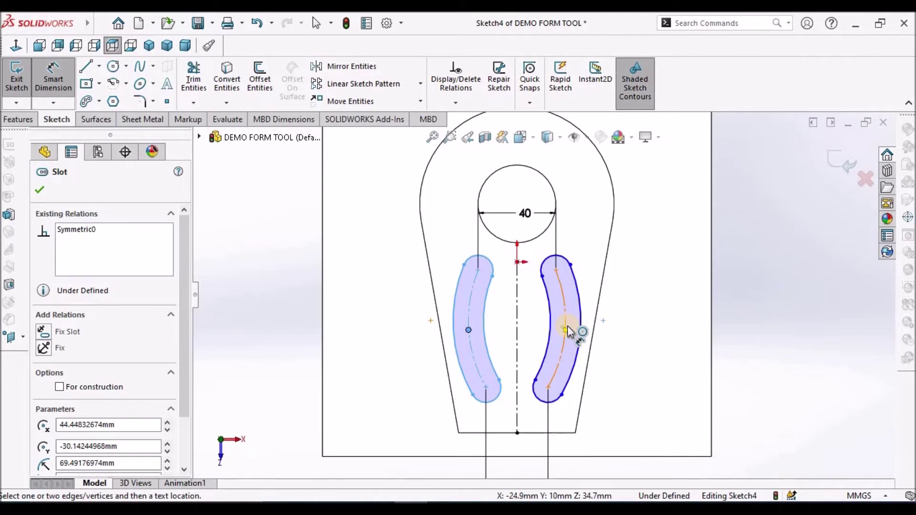
pyautogui.click(567, 330)
pyautogui.scroll(2, 542, 295)
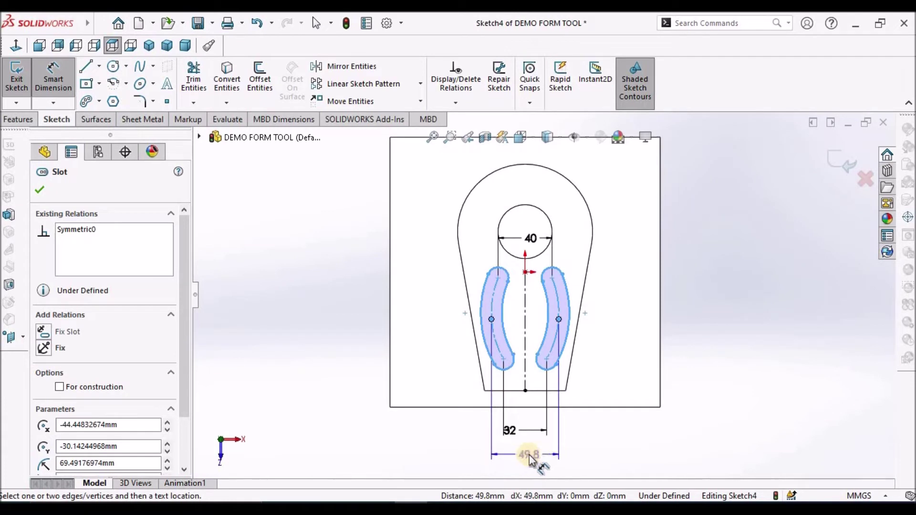
pyautogui.click(528, 455)
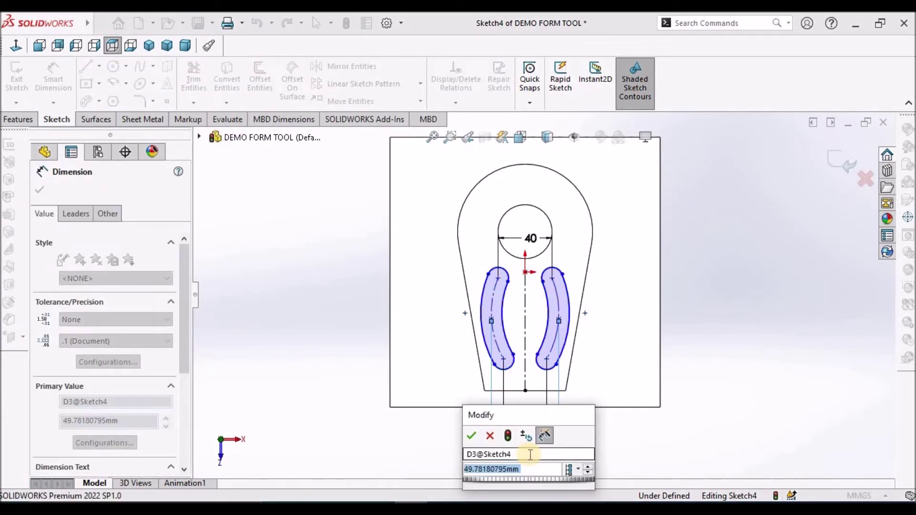
pyautogui.write('50')
pyautogui.press('Return')
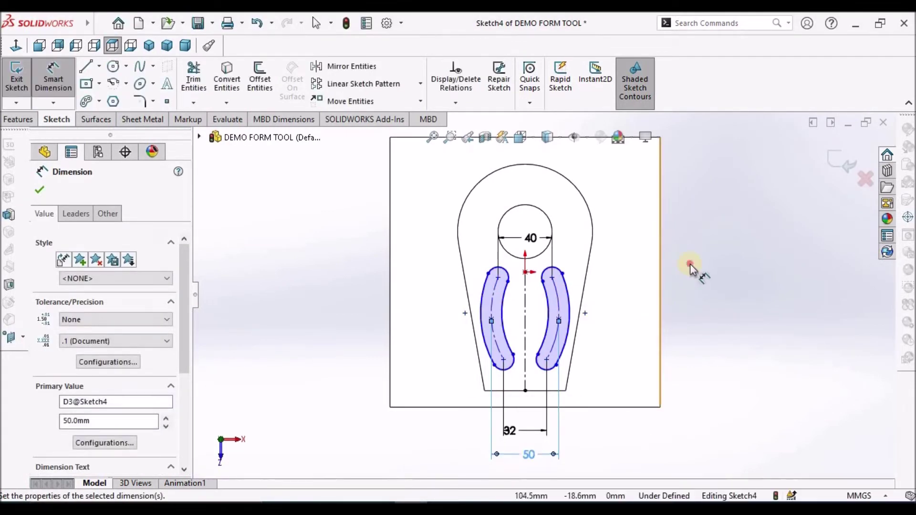
pyautogui.press('Escape')
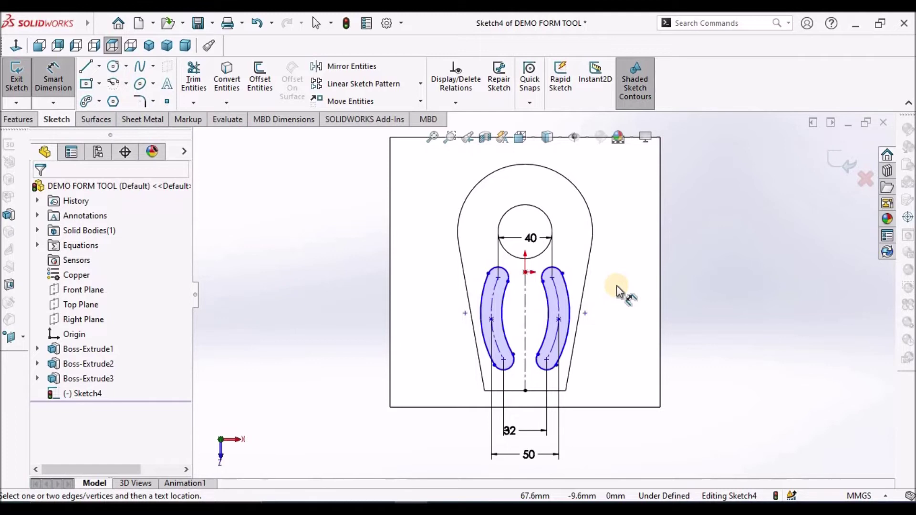
# Place the slot arc centre 40 mm below the origin.
pyautogui.click(524, 274)
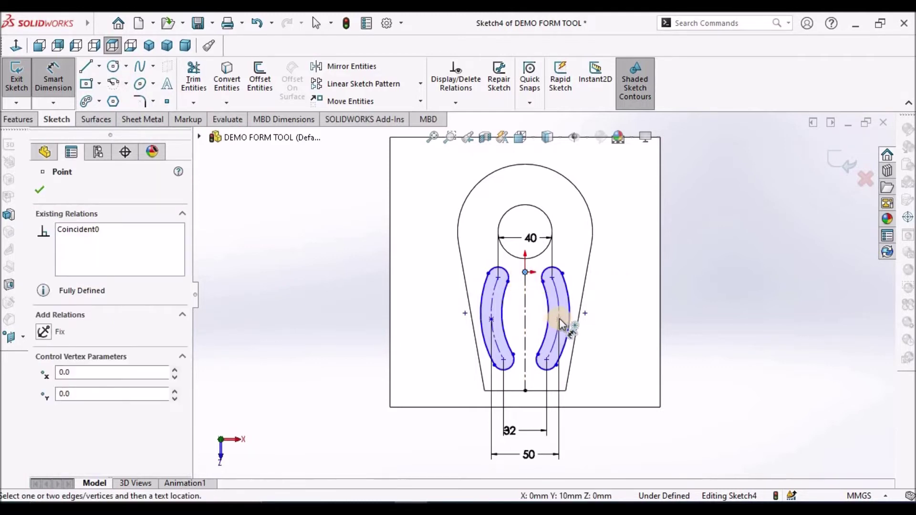
pyautogui.click(559, 319)
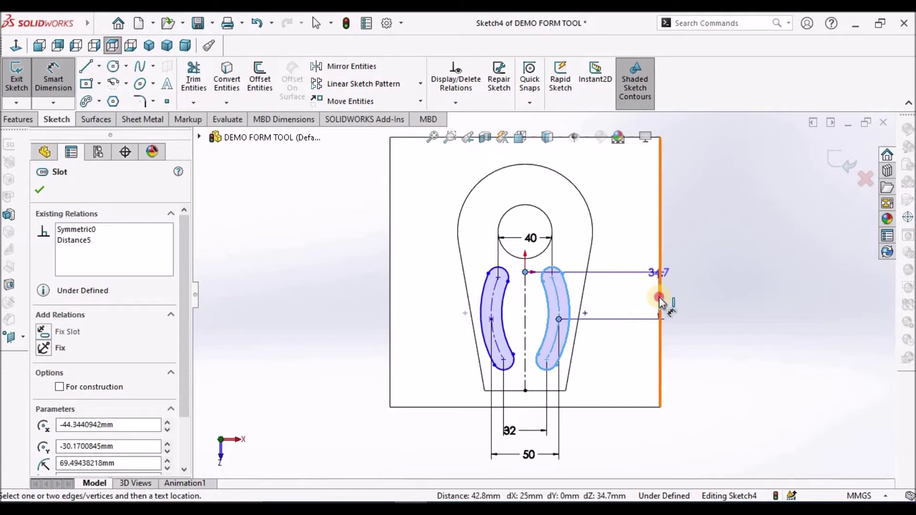
pyautogui.click(661, 297)
pyautogui.write('40')
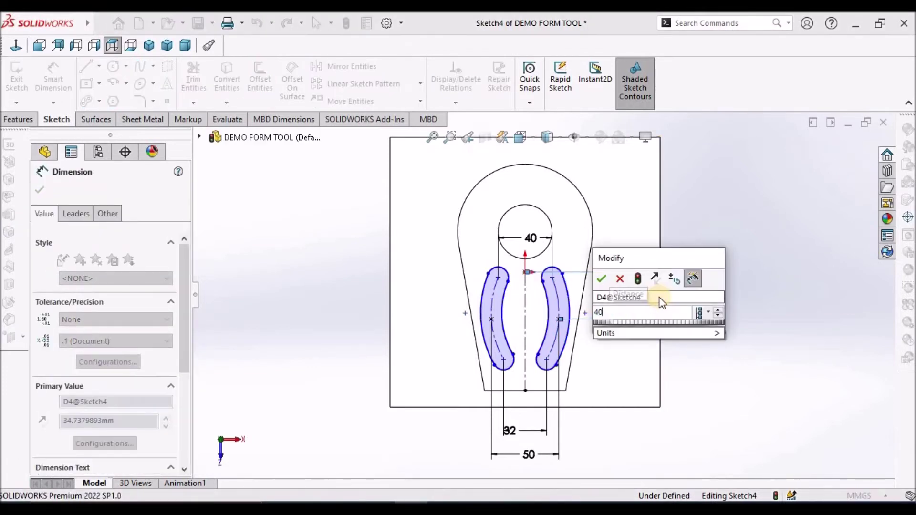
pyautogui.press('Return')
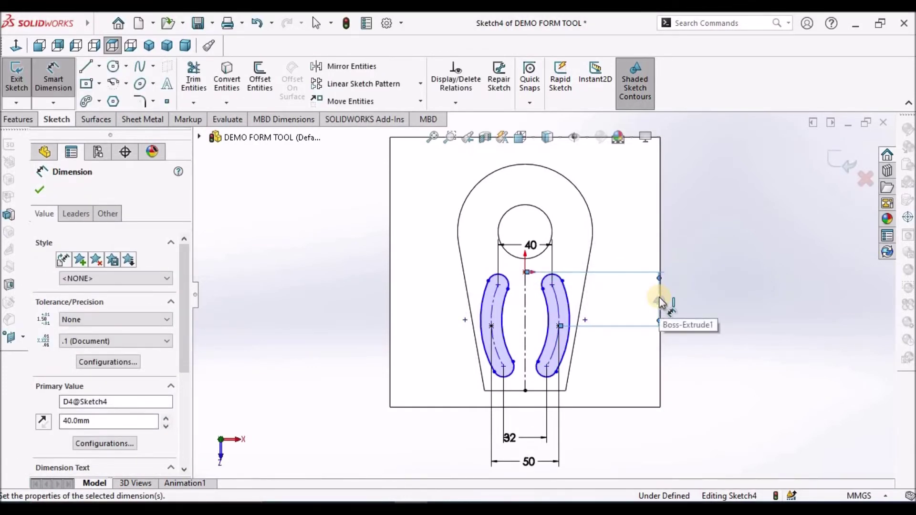
# Give the slot arcs an outer radius of R70 and inner radius of R60.
pyautogui.click(482, 345)
pyautogui.click(353, 372)
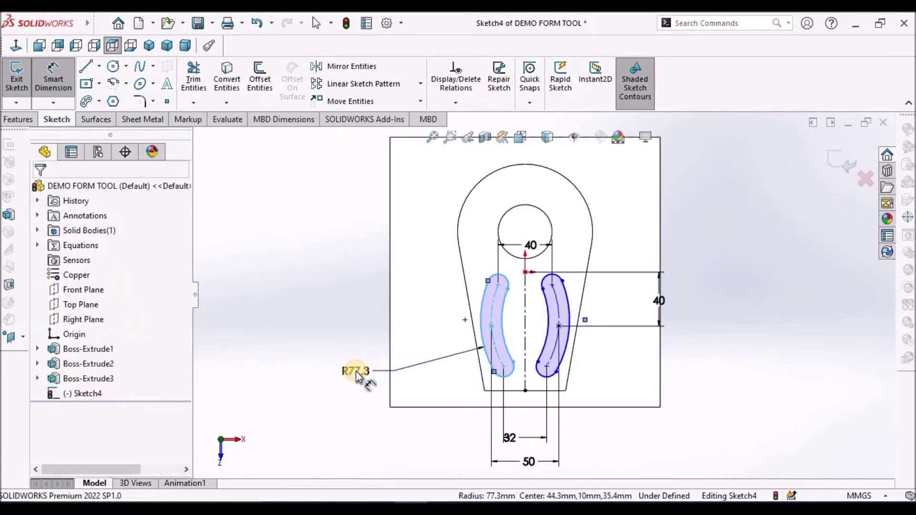
pyautogui.write('70')
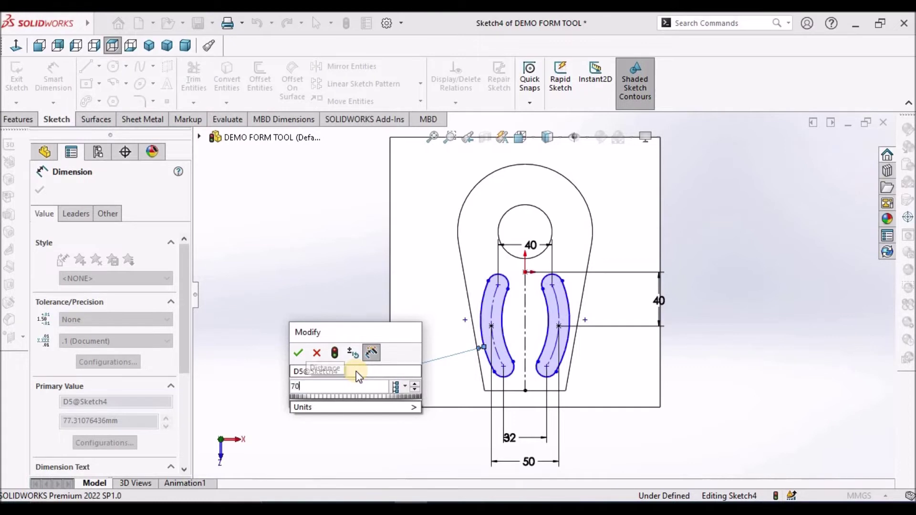
pyautogui.press('Return')
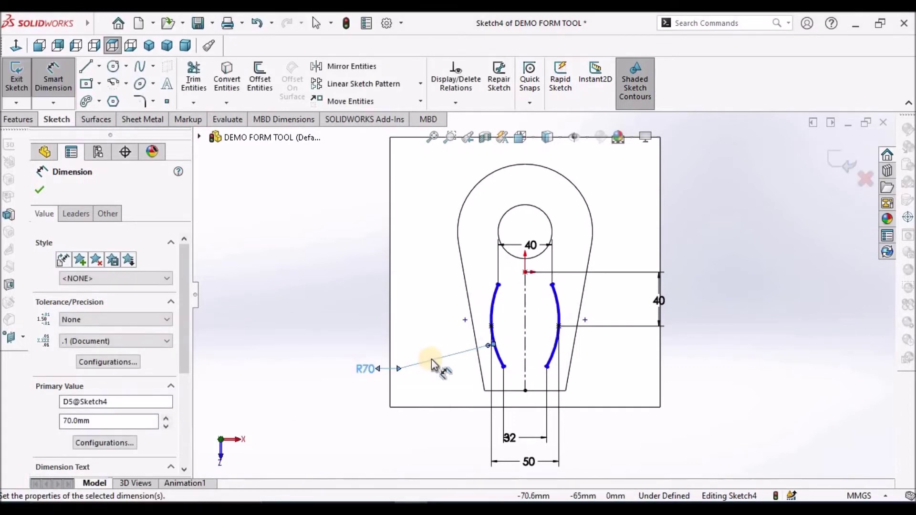
pyautogui.scroll(-3, 486, 374)
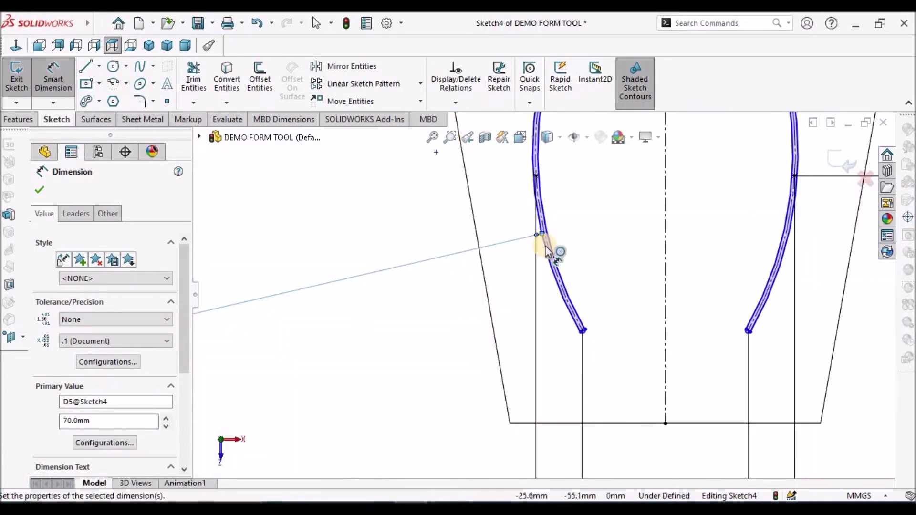
pyautogui.scroll(2, 623, 286)
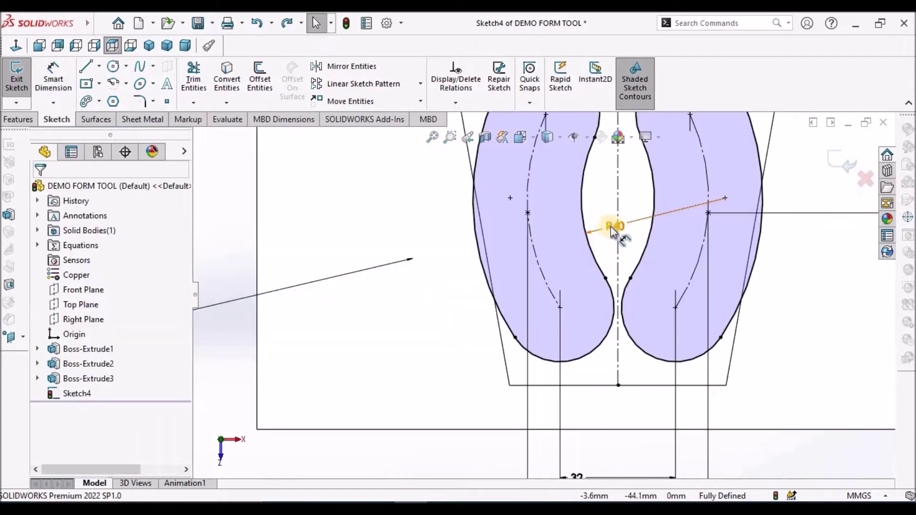
pyautogui.click(613, 226)
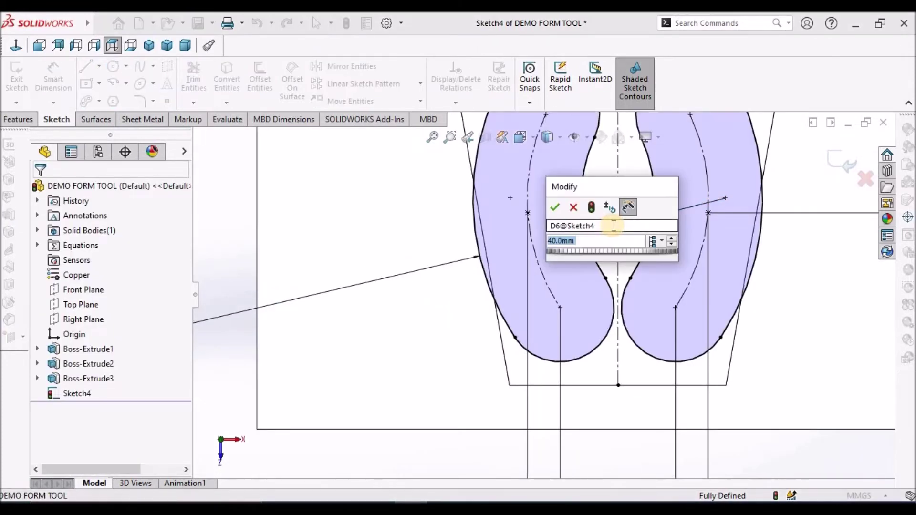
pyautogui.write('60')
pyautogui.press('Return')
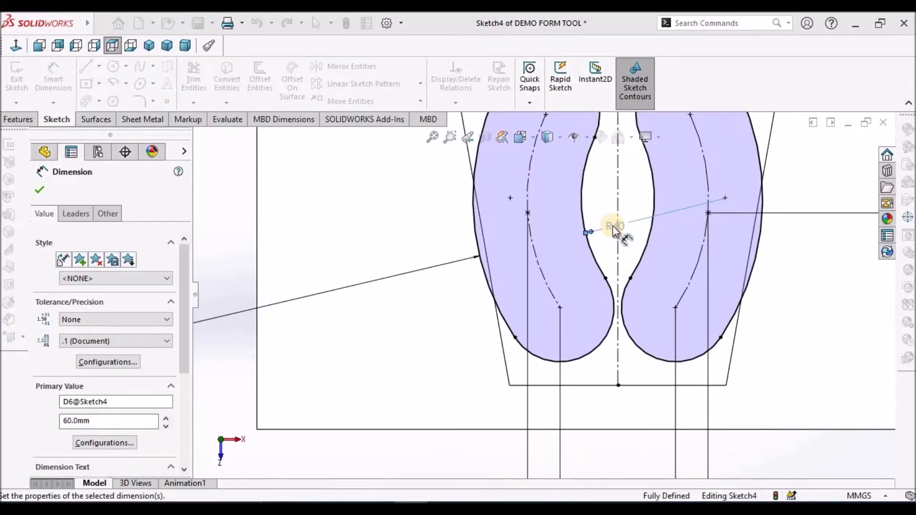
pyautogui.scroll(3, 811, 269)
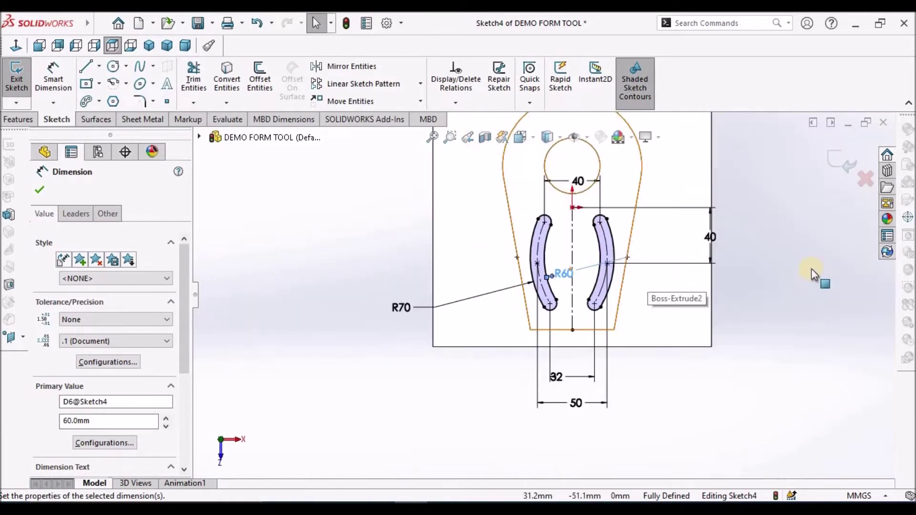
pyautogui.click(754, 372)
pyautogui.scroll(-2, 616, 293)
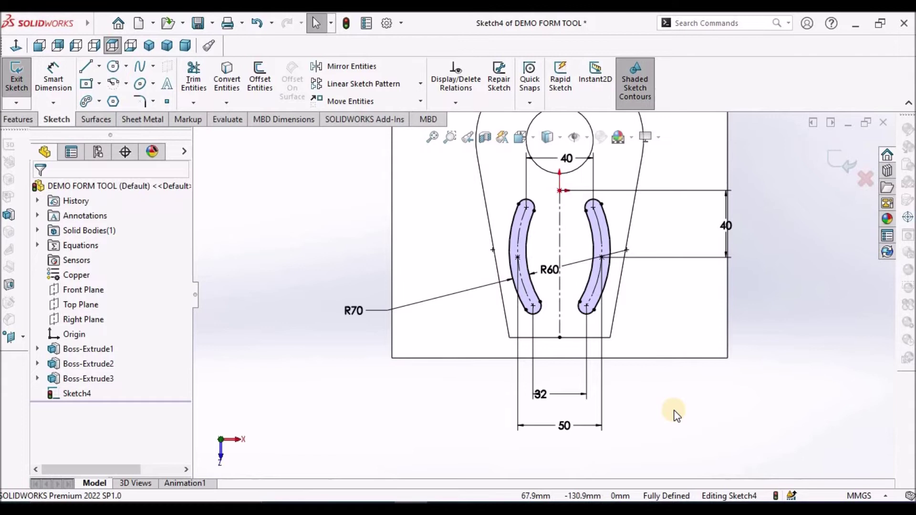
pyautogui.scroll(3, 620, 291)
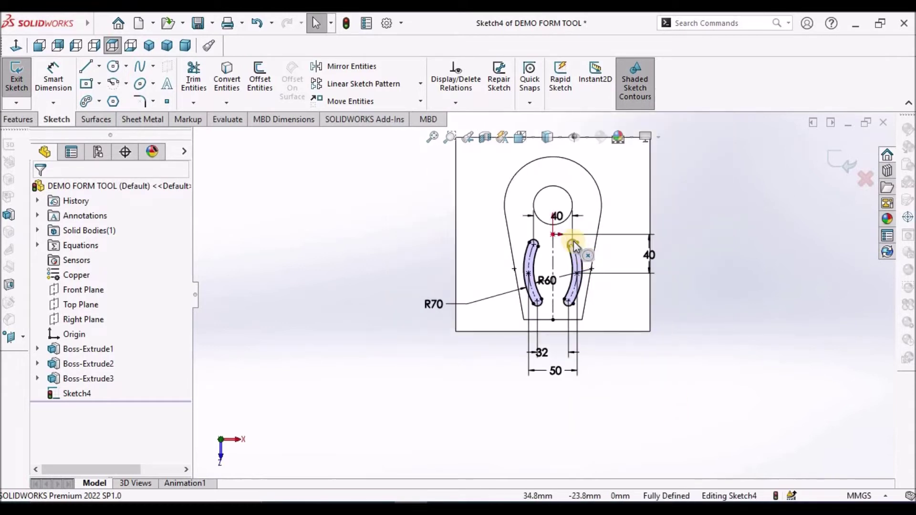
# Extrude the slot sketch 5 mm as Boss-Extrude4.
pyautogui.click(17, 119)
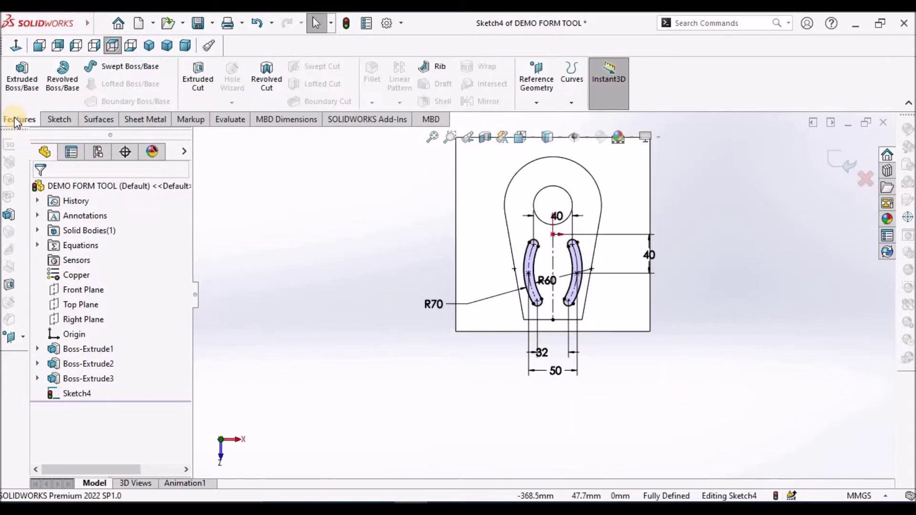
pyautogui.click(22, 71)
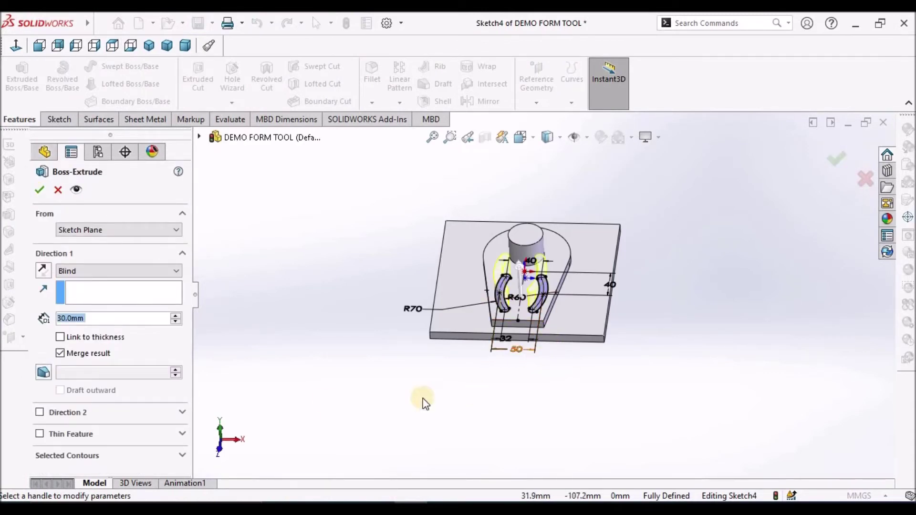
pyautogui.write('5')
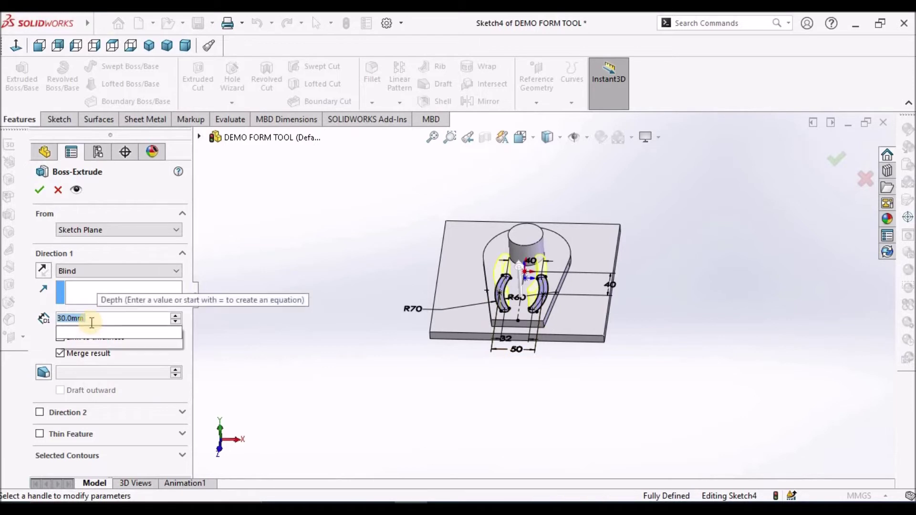
pyautogui.click(33, 191)
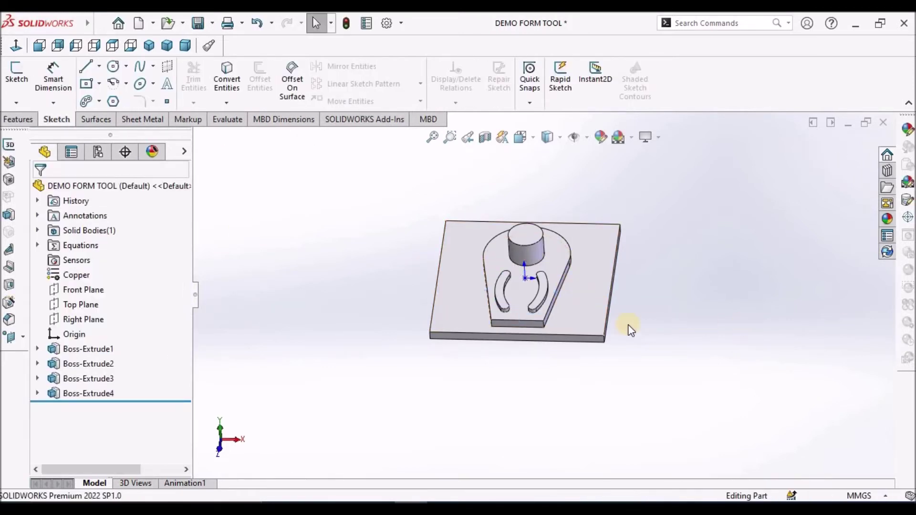
# Save the DEMO FORM TOOL part.
pyautogui.moveTo(519, 297); pyautogui.dragTo(523, 347, button='middle')
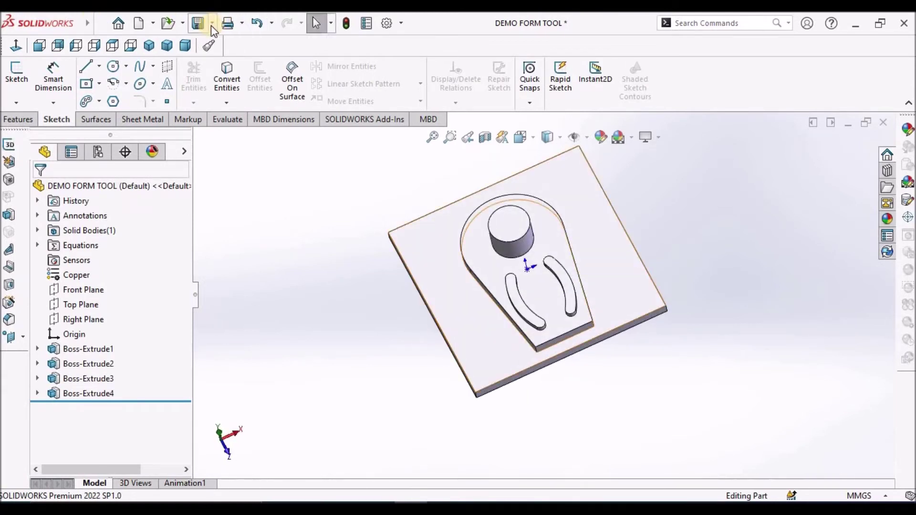
pyautogui.click(197, 28)
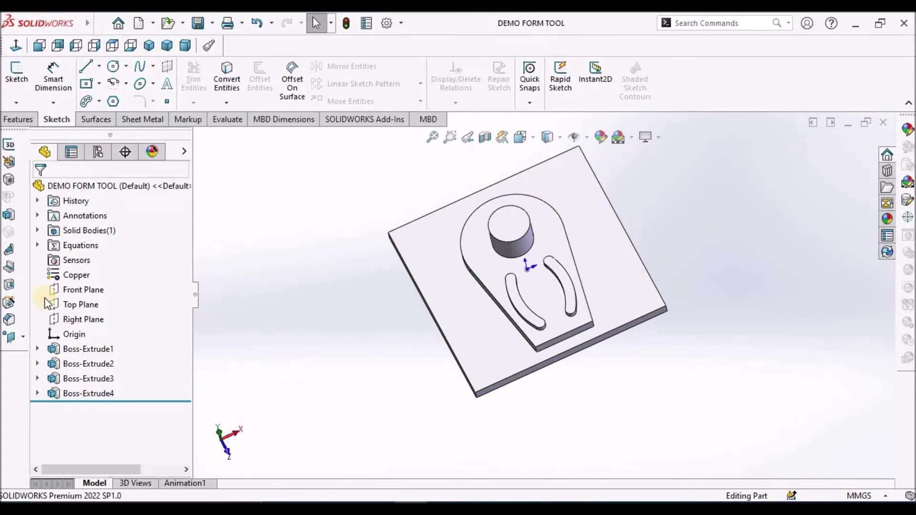
pyautogui.click(20, 117)
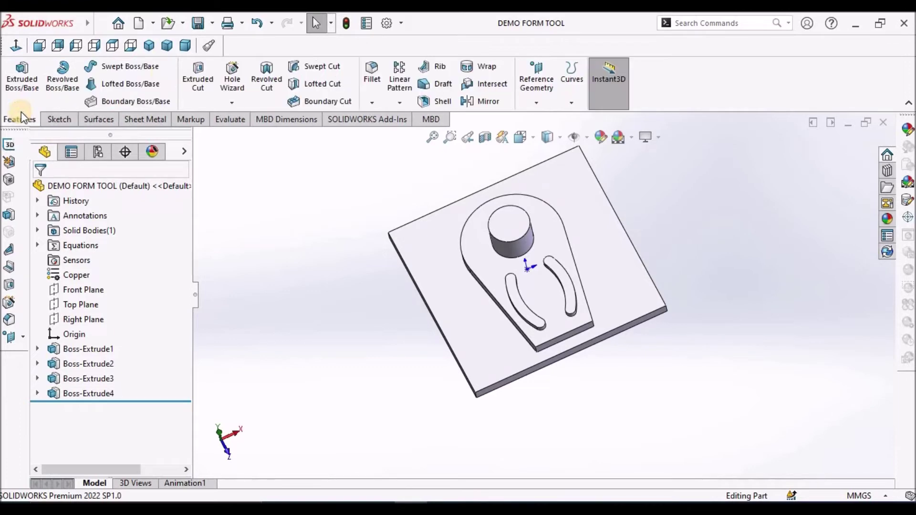
# Round the pear-shaped boss's outer edge with a 2 mm fillet.
pyautogui.click(380, 76)
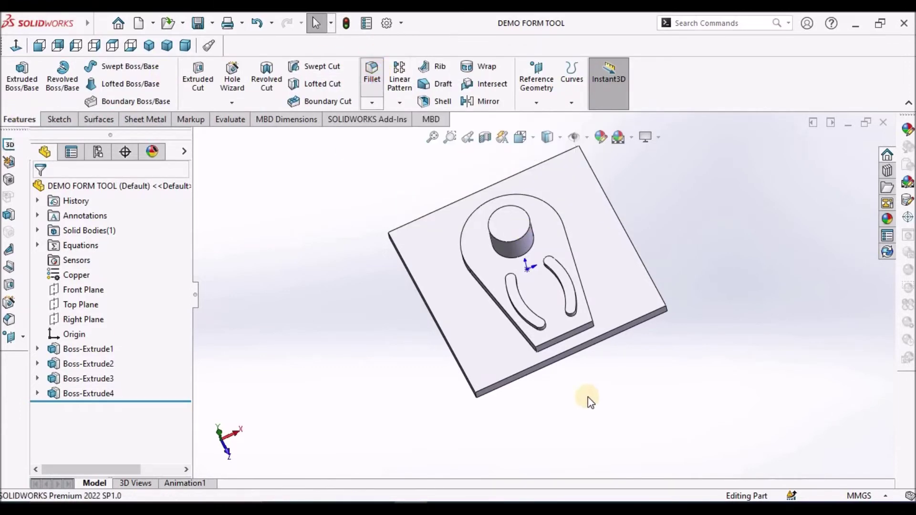
pyautogui.scroll(-3, 503, 322)
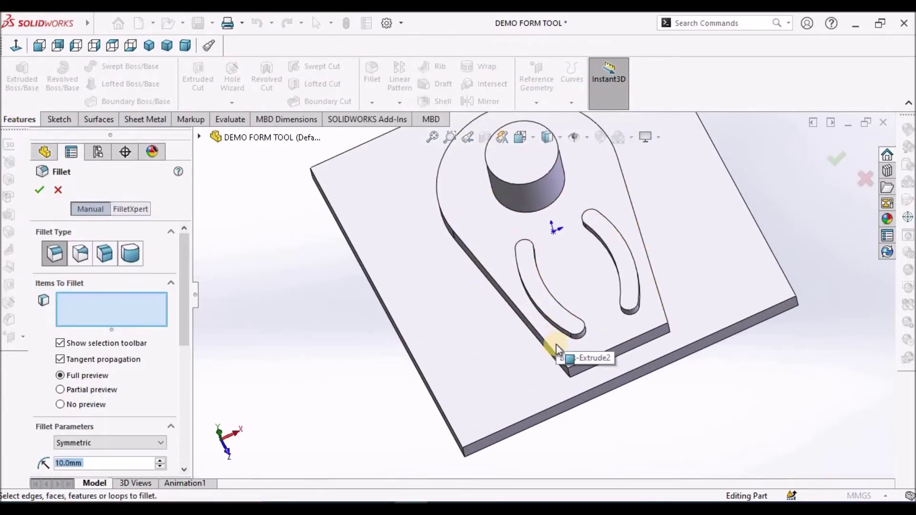
pyautogui.click(557, 365)
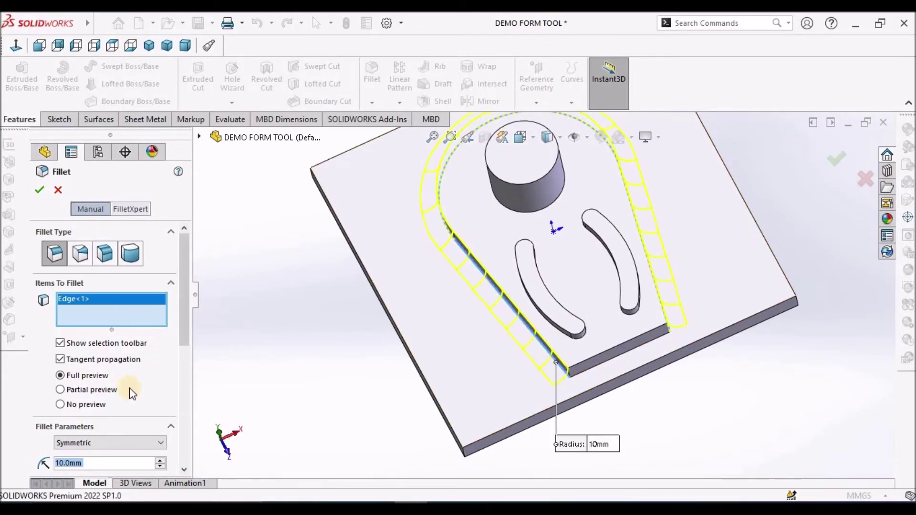
pyautogui.write('2')
pyautogui.press('Return')
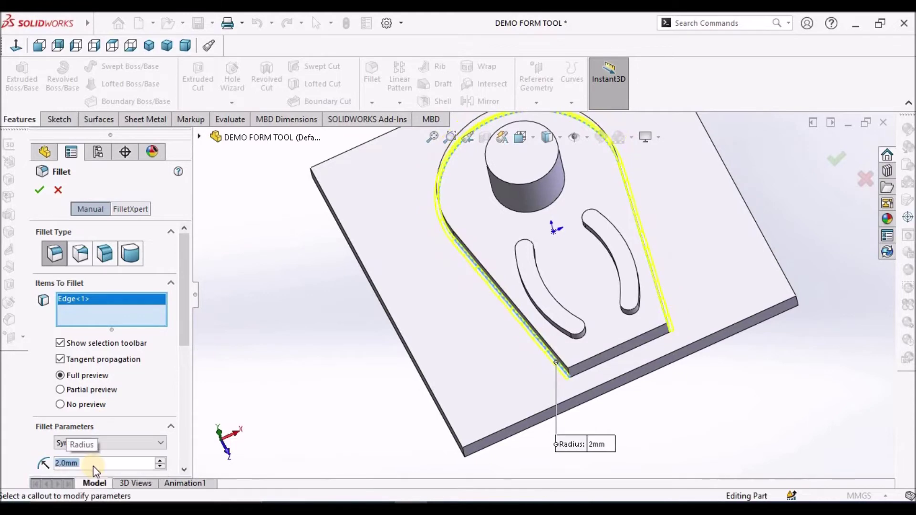
pyautogui.click(39, 190)
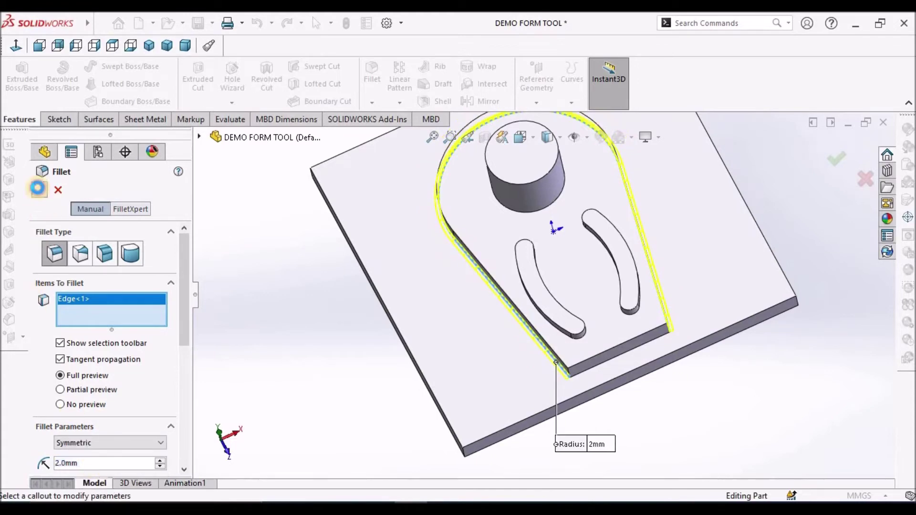
# Add a second 2 mm fillet on the boss's lower outline edge.
pyautogui.moveTo(556, 260); pyautogui.dragTo(554, 214, button='middle')
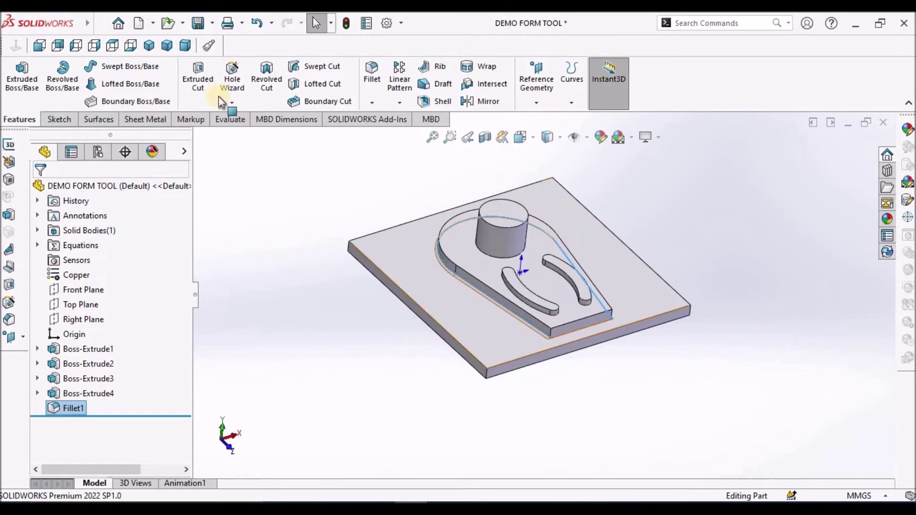
pyautogui.click(373, 74)
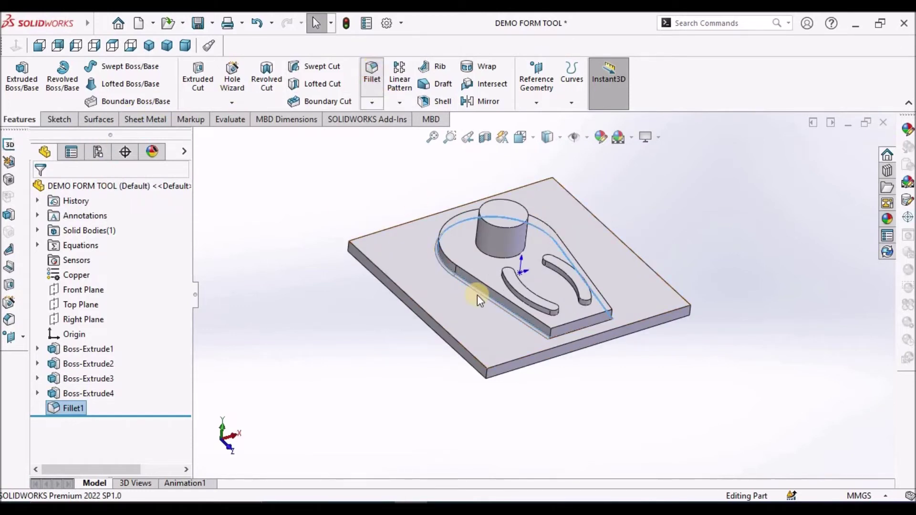
pyautogui.scroll(-2, 485, 279)
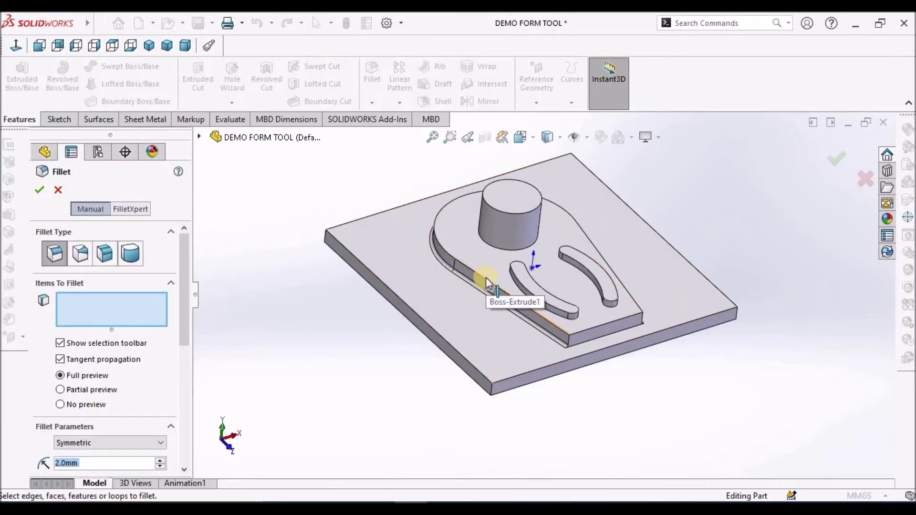
pyautogui.click(486, 278)
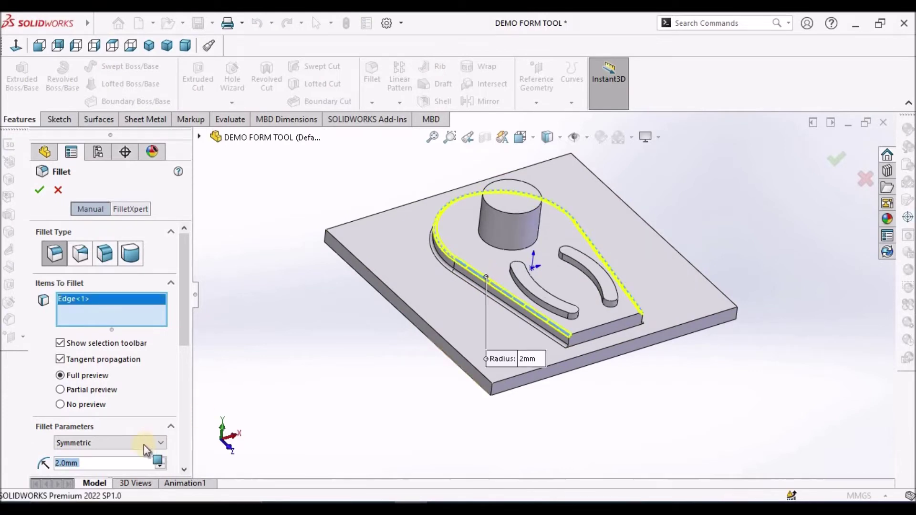
pyautogui.click(40, 191)
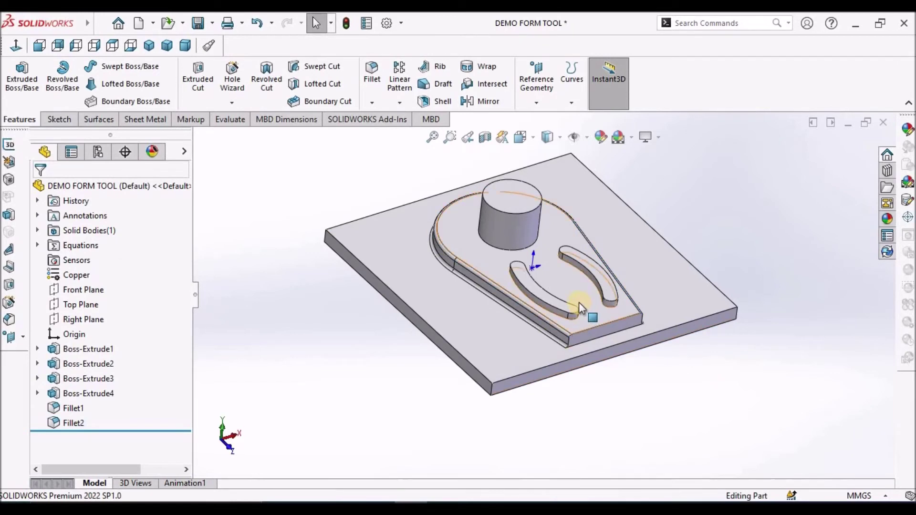
pyautogui.scroll(-3, 579, 302)
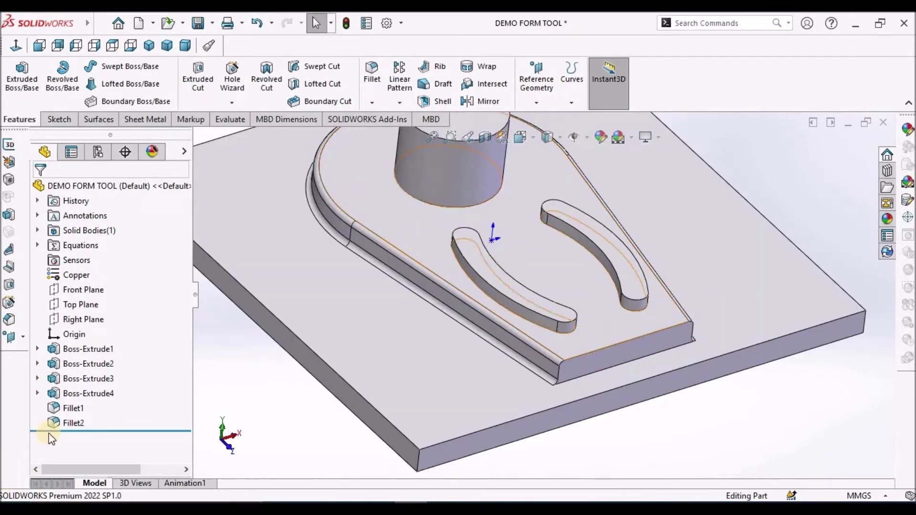
pyautogui.scroll(3, 498, 301)
pyautogui.click(531, 236)
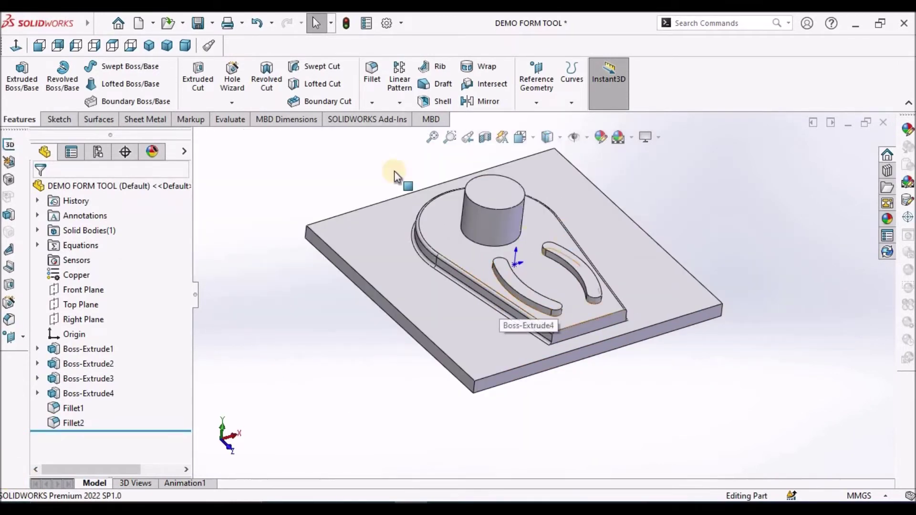
pyautogui.click(371, 74)
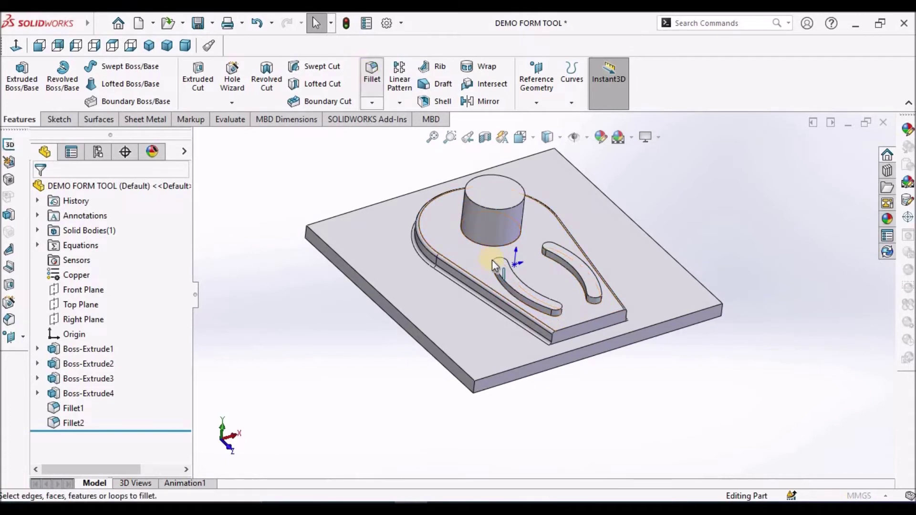
# Fillet the circular edge at the post's base with a 10 mm radius.
pyautogui.click(492, 247)
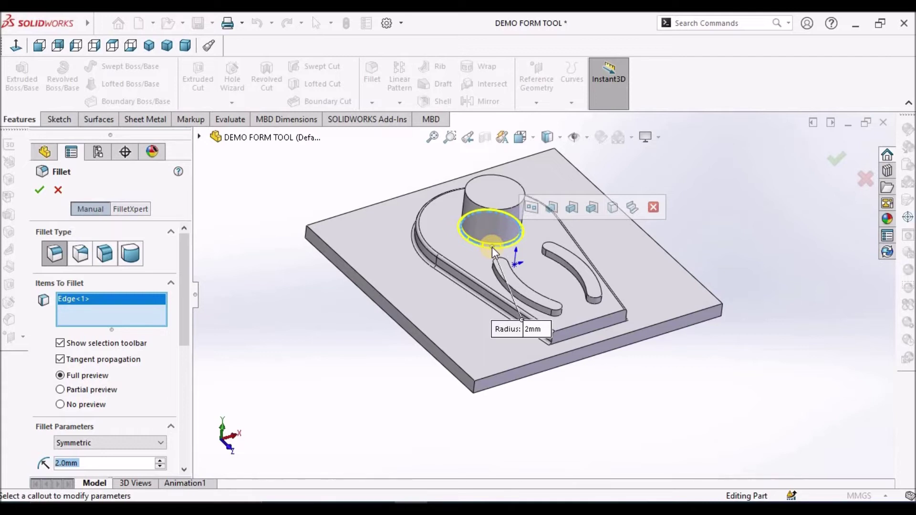
pyautogui.write('10')
pyautogui.press('Return')
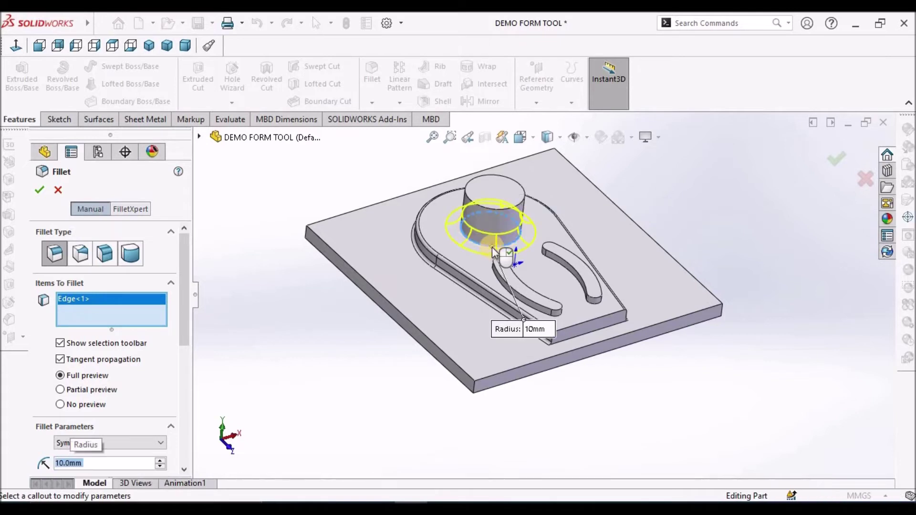
pyautogui.click(38, 189)
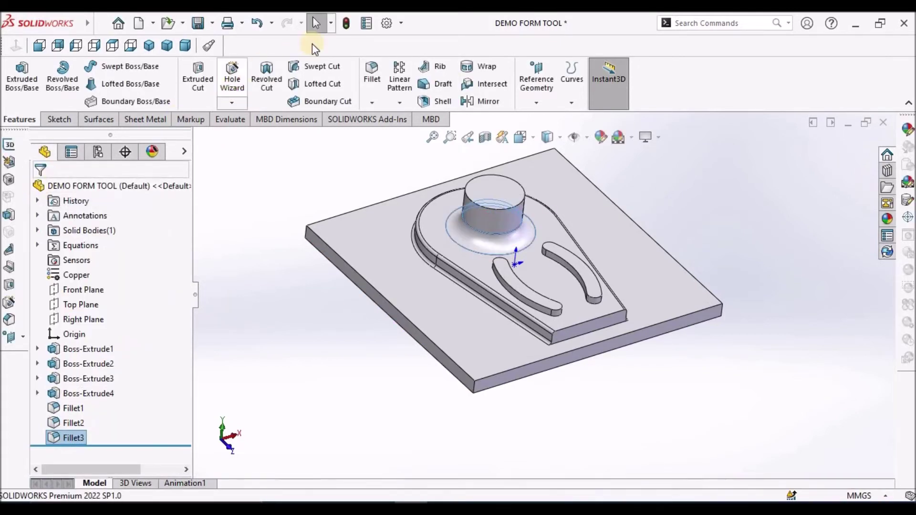
# Round the post's top circular edge with a 4 mm fillet.
pyautogui.click(375, 78)
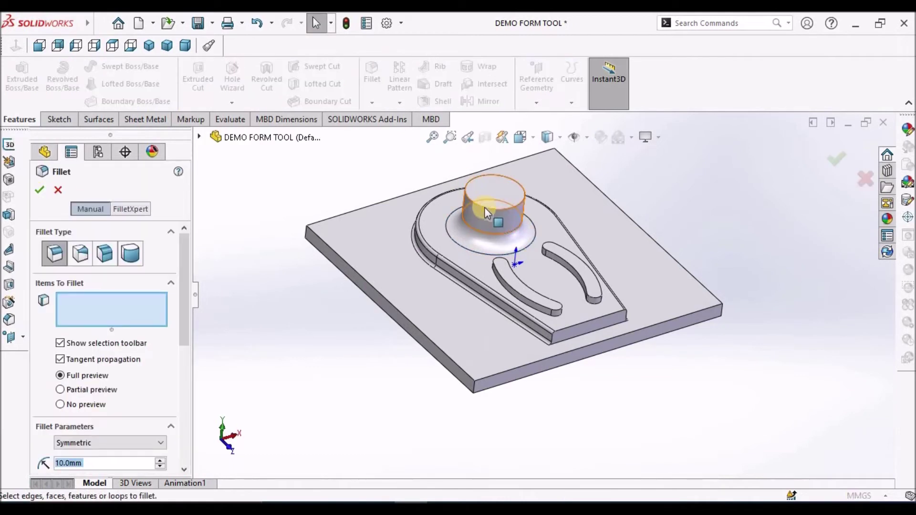
pyautogui.click(484, 207)
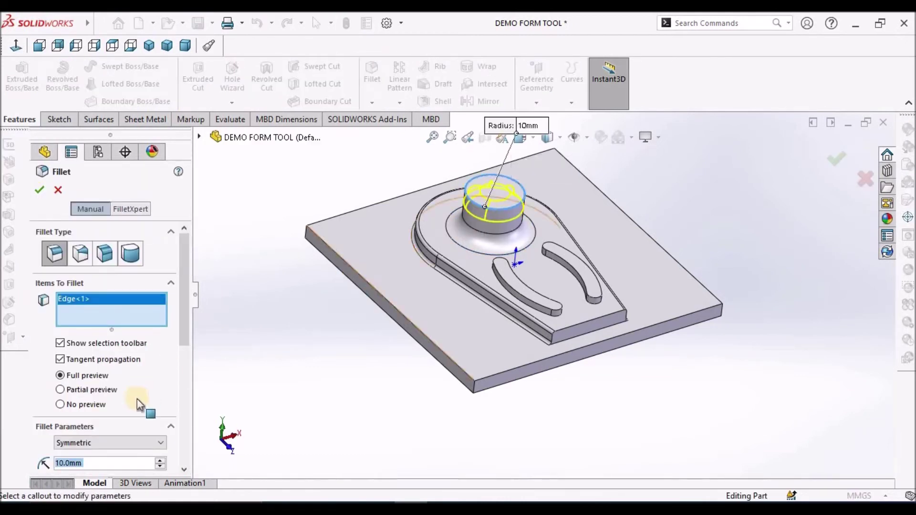
pyautogui.write('4')
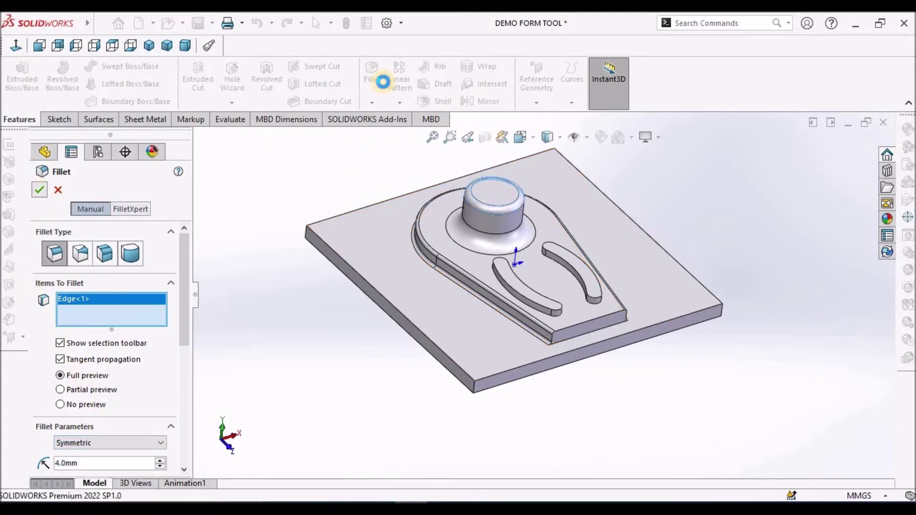
pyautogui.click(374, 76)
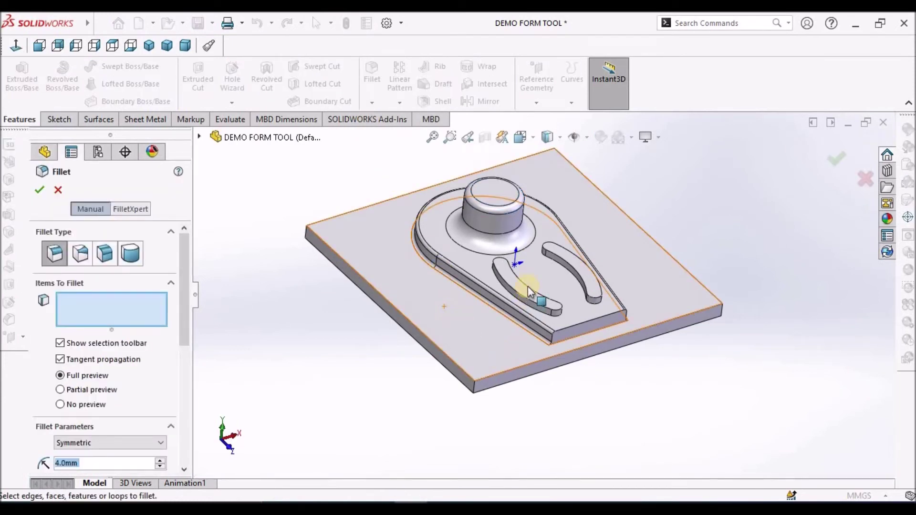
# Fillet the top and bottom edge loops of both curved slots at 2 mm.
pyautogui.scroll(-5, 527, 285)
pyautogui.write('2')
pyautogui.press('Return')
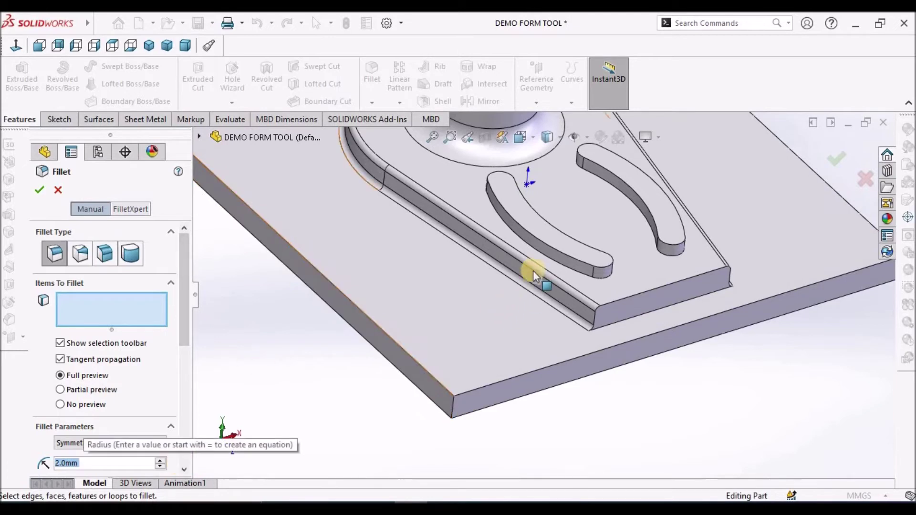
pyautogui.click(550, 257)
pyautogui.click(558, 249)
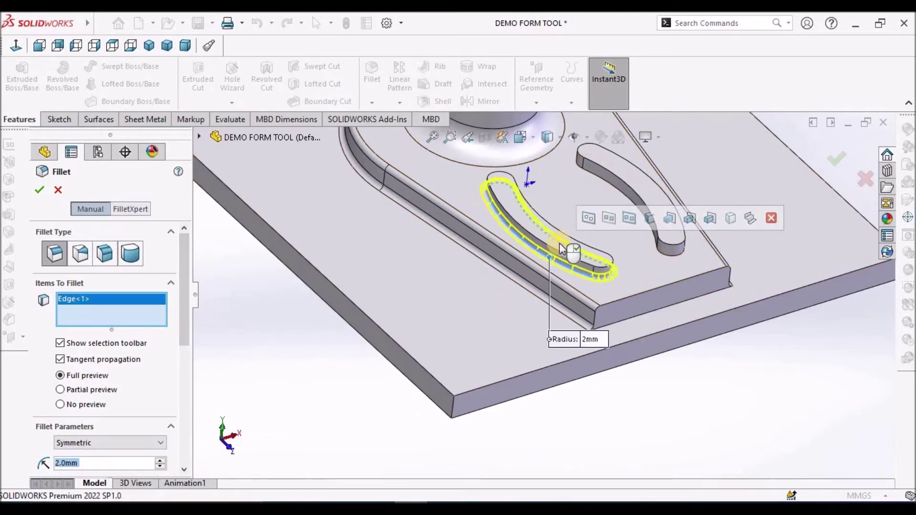
pyautogui.click(556, 251)
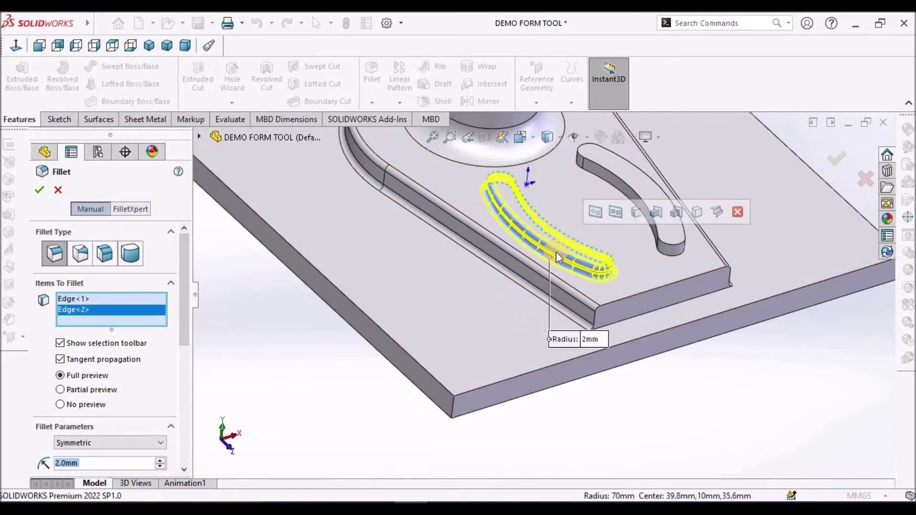
pyautogui.click(672, 250)
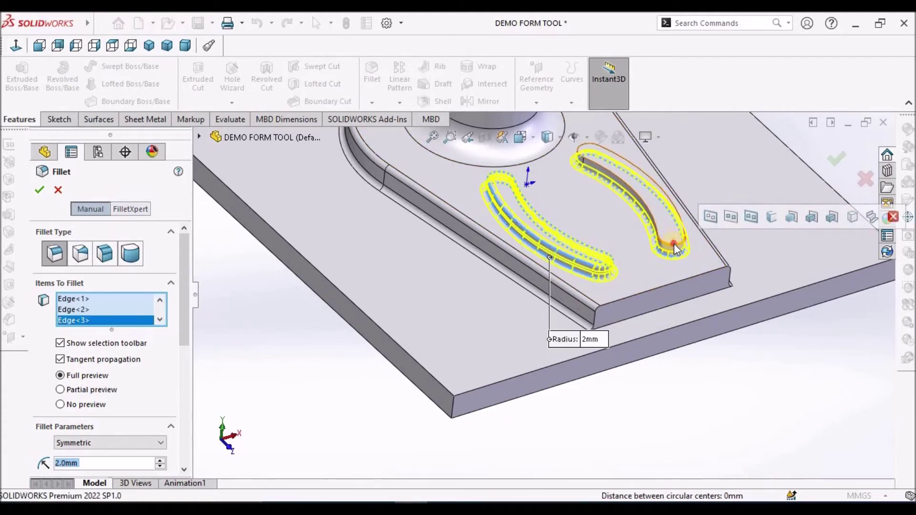
pyautogui.click(673, 243)
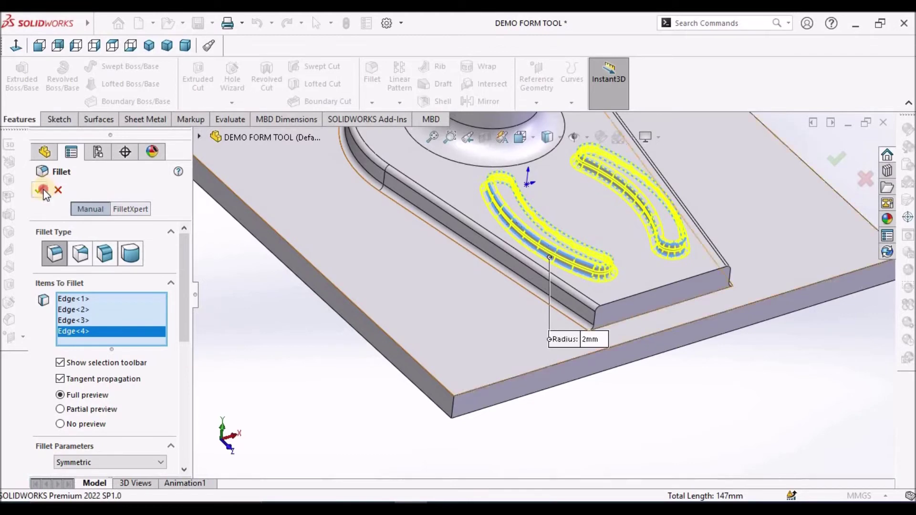
pyautogui.rightClick(581, 263)
# Fit and tilt the view of the part, then save it.
pyautogui.press('f')
pyautogui.click(616, 353)
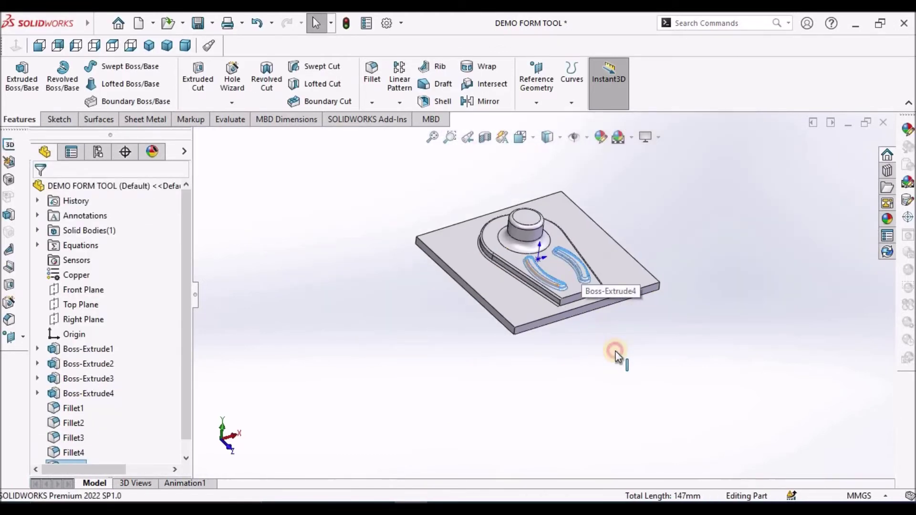
pyautogui.moveTo(556, 246); pyautogui.dragTo(515, 265, button='middle')
pyautogui.click(514, 265)
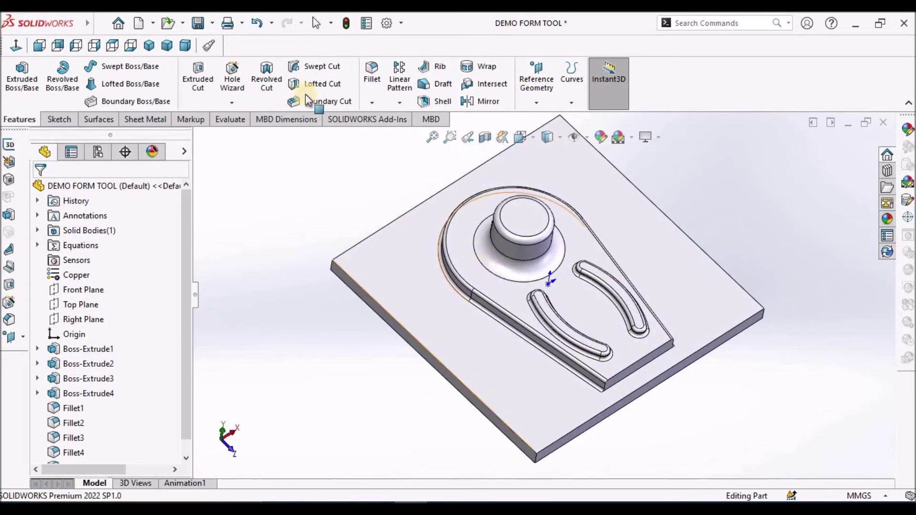
pyautogui.click(202, 25)
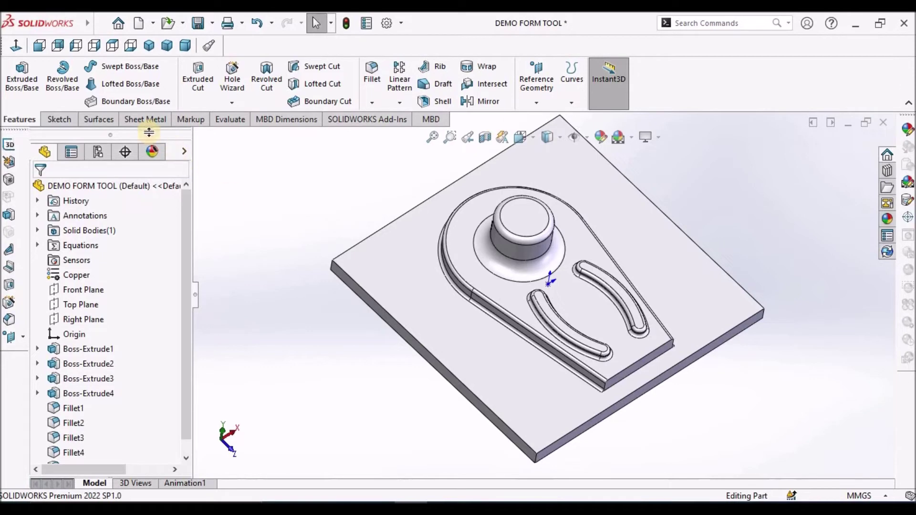
# Start a Form Tool from the sheet metal tools, using the plate's top face as the stopping face.
pyautogui.click(144, 120)
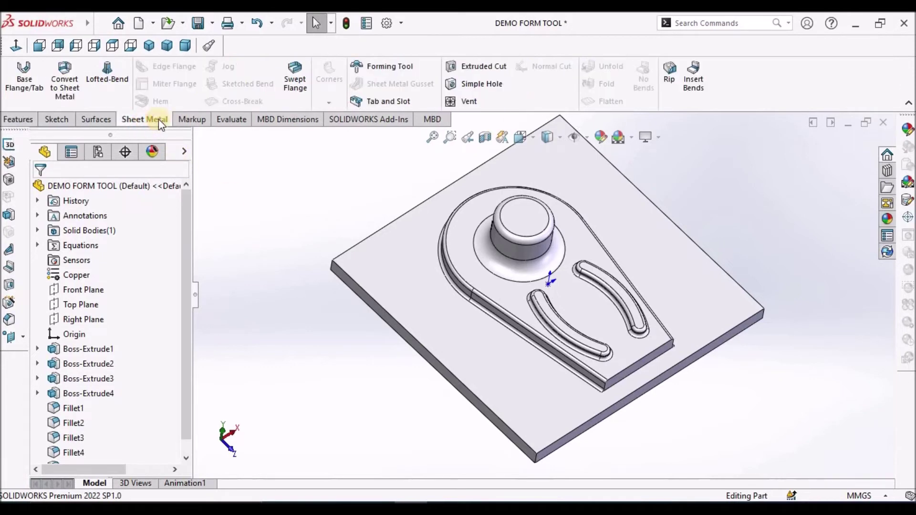
pyautogui.click(396, 65)
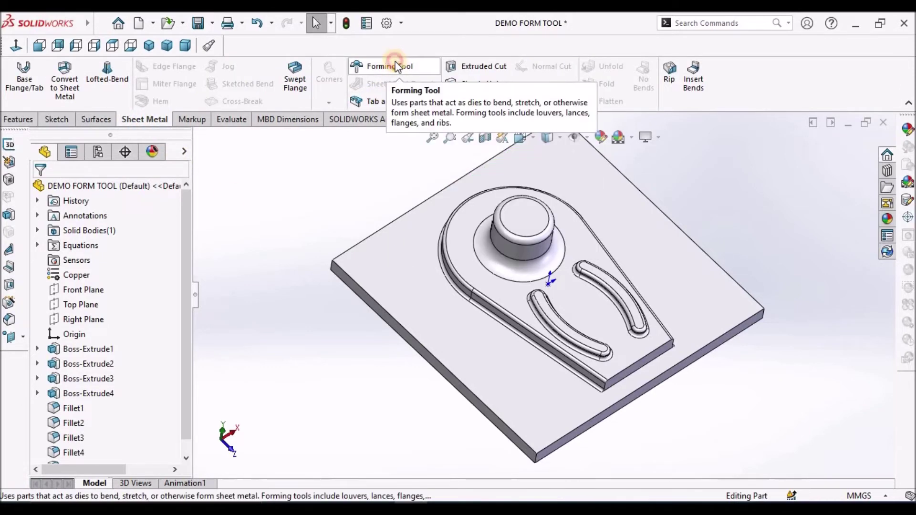
pyautogui.click(403, 302)
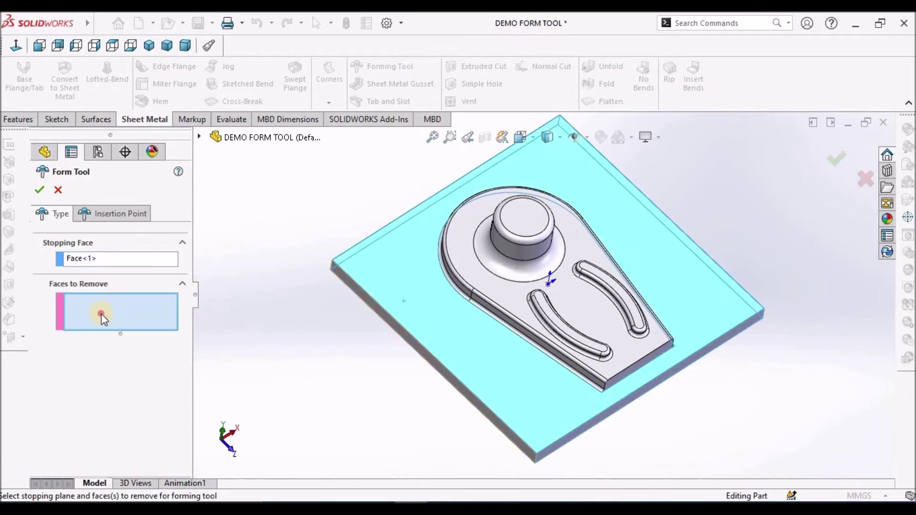
# Set the post top, both slot floors and the plate's front edge face for removal, then confirm.
pyautogui.scroll(-3, 525, 205)
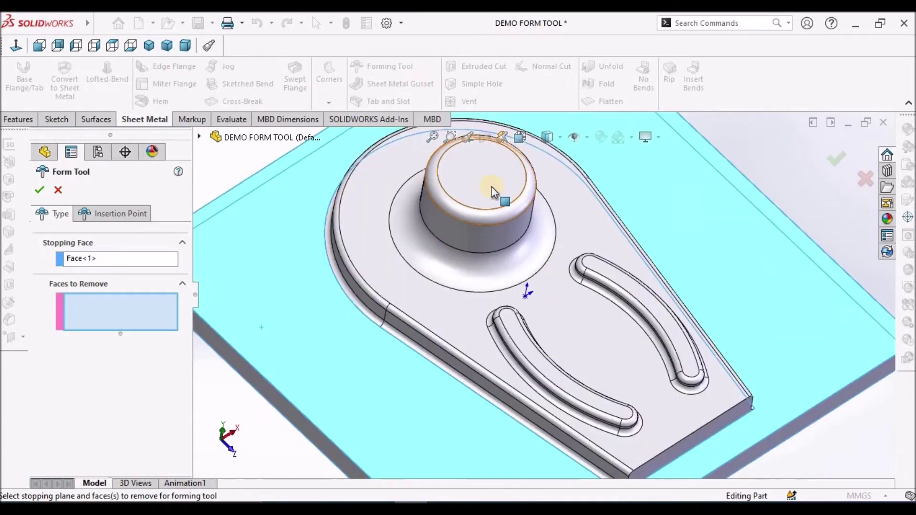
pyautogui.click(489, 181)
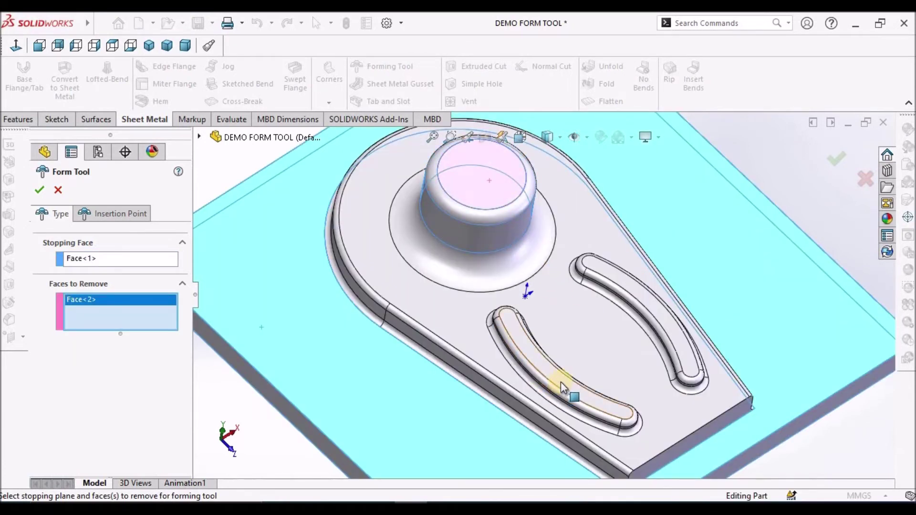
pyautogui.click(560, 381)
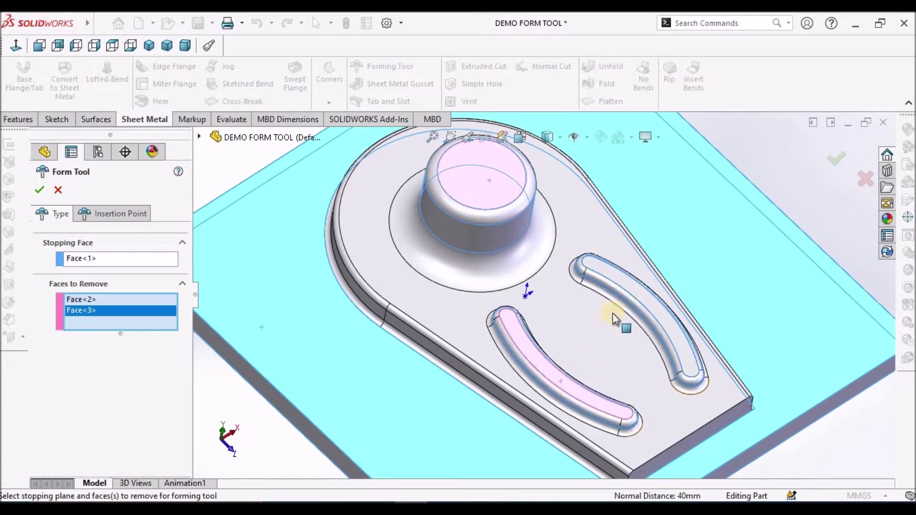
pyautogui.click(618, 280)
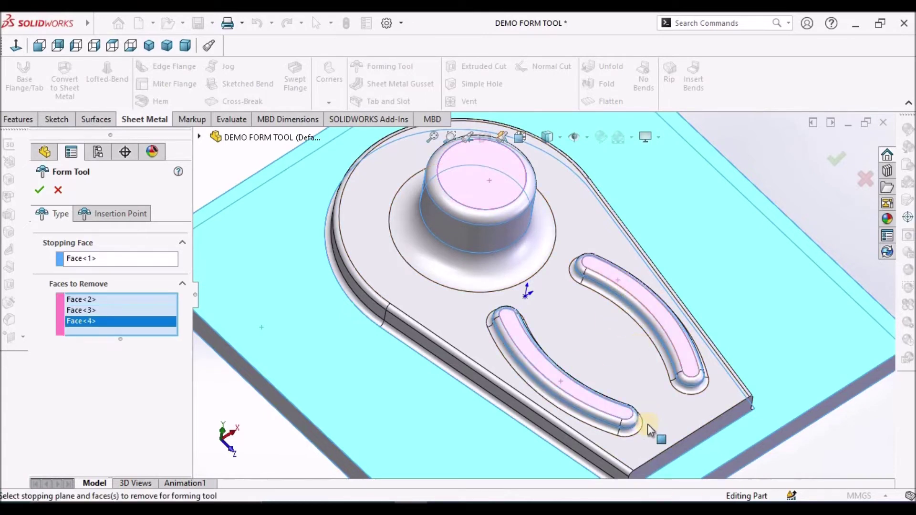
pyautogui.scroll(-5, 680, 428)
pyautogui.click(679, 419)
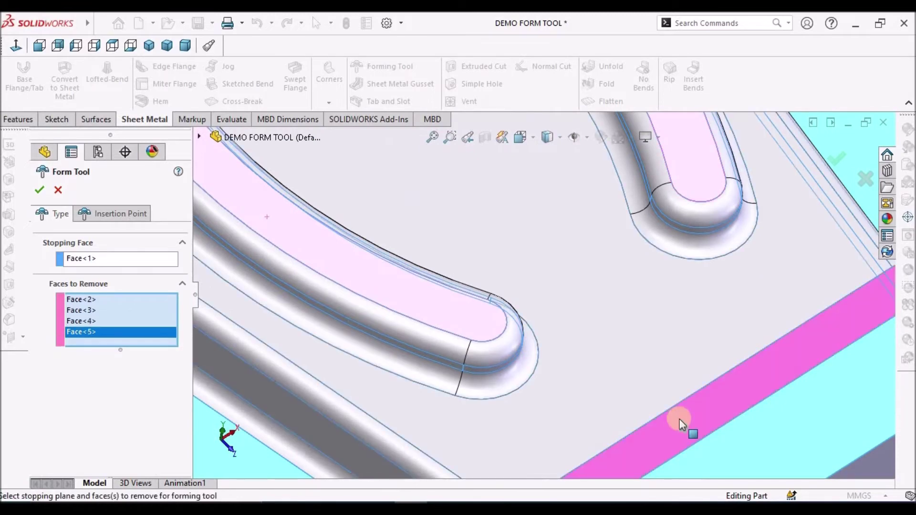
pyautogui.scroll(6, 617, 417)
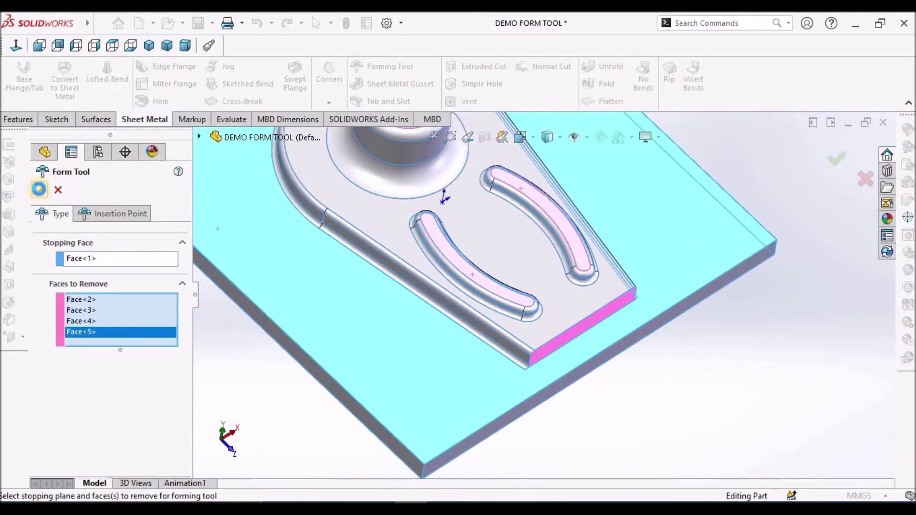
pyautogui.click(40, 191)
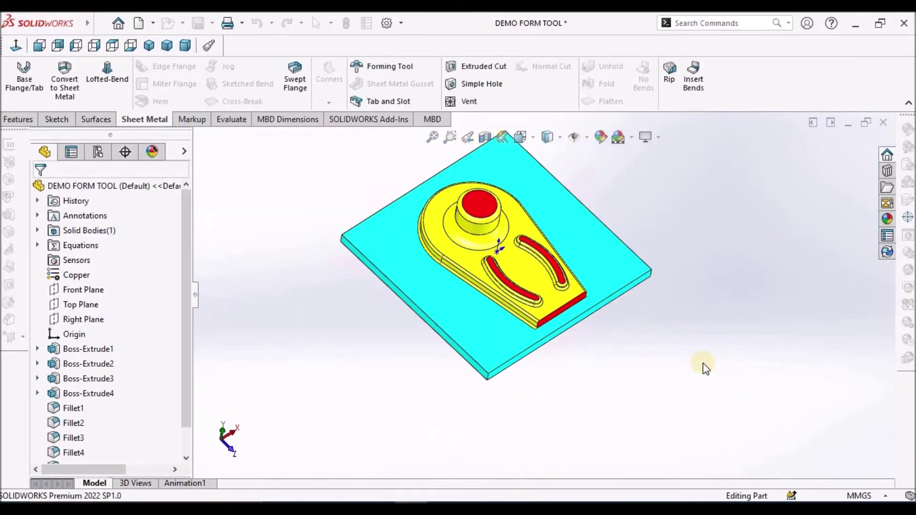
# Save DEMO FORM TOOL, then back out of Save As without saving under a new name.
pyautogui.moveTo(424, 233); pyautogui.dragTo(482, 222, button='middle')
pyautogui.click(200, 23)
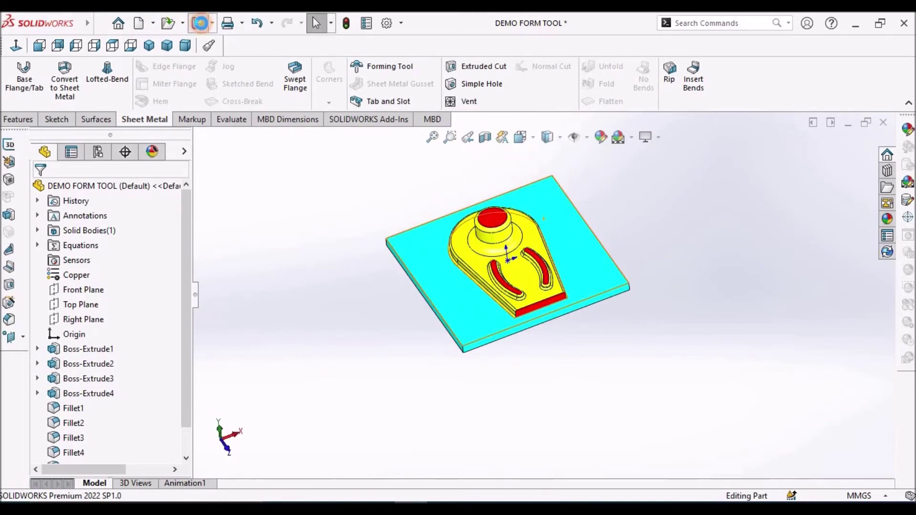
pyautogui.click(99, 21)
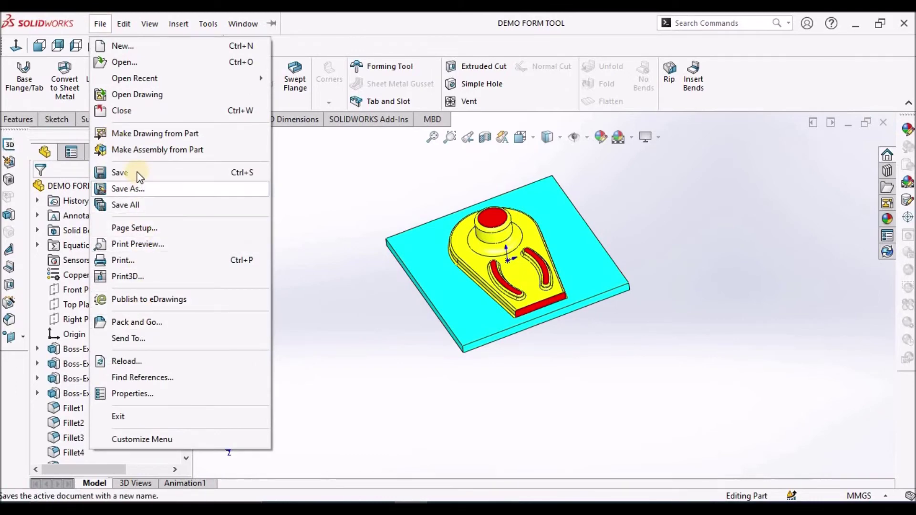
pyautogui.click(129, 188)
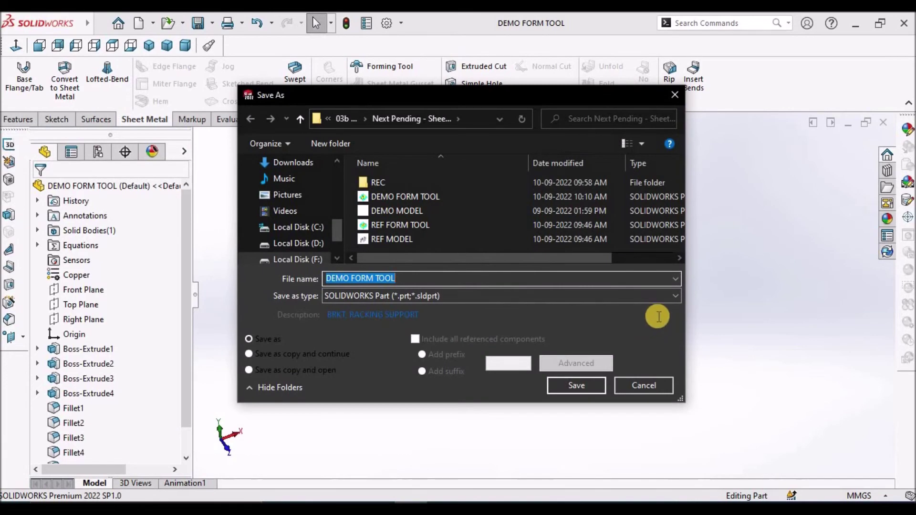
pyautogui.click(710, 342)
pyautogui.press('Escape')
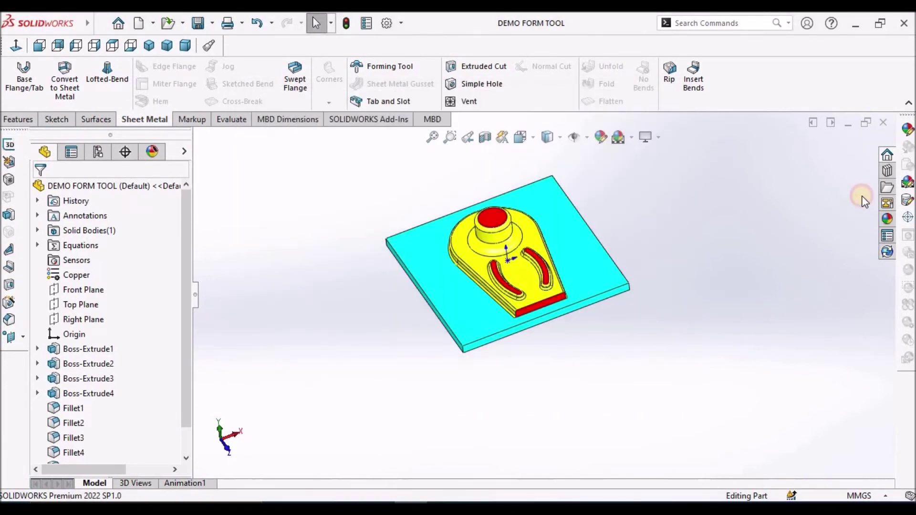
# Browse the Design Library to the forming tools EXAMPLES folder.
pyautogui.click(885, 170)
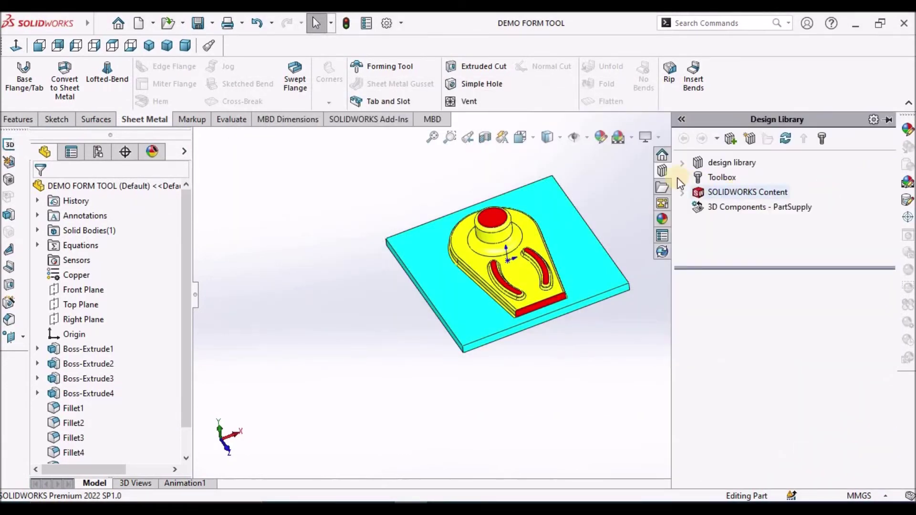
pyautogui.click(684, 164)
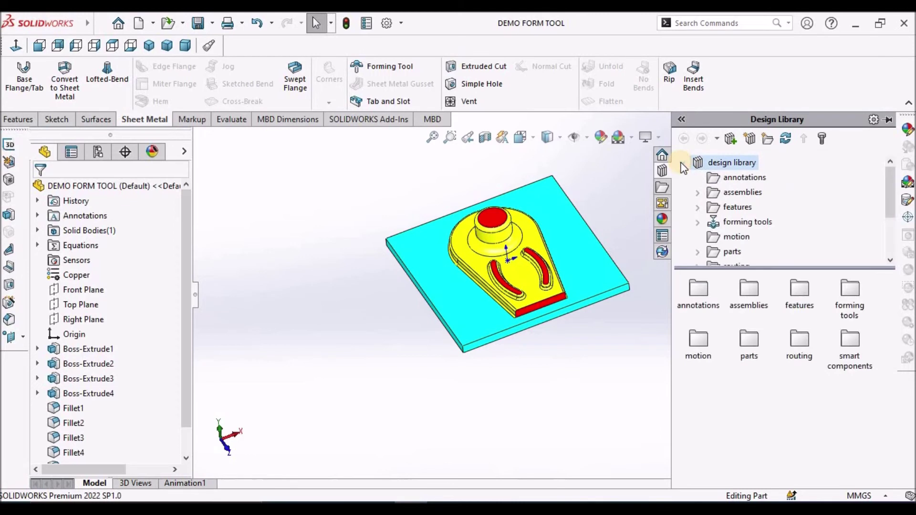
pyautogui.click(698, 222)
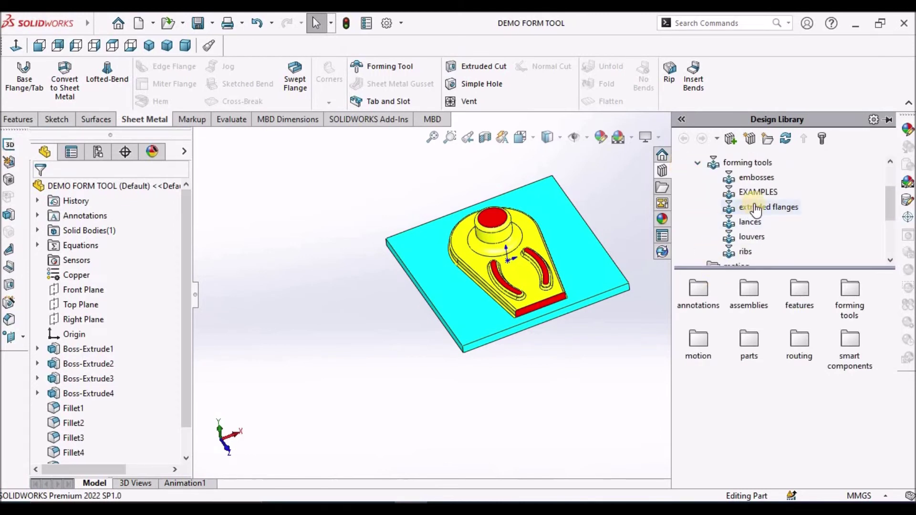
pyautogui.click(758, 164)
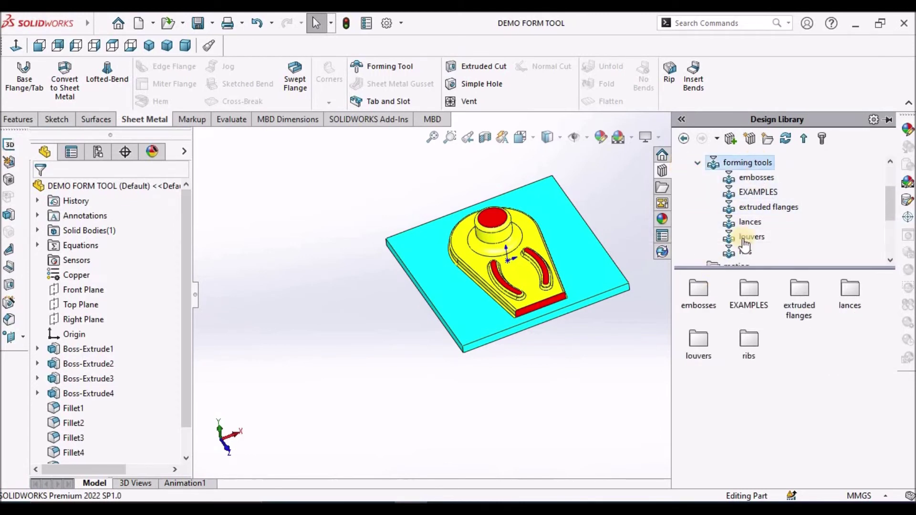
pyautogui.click(765, 195)
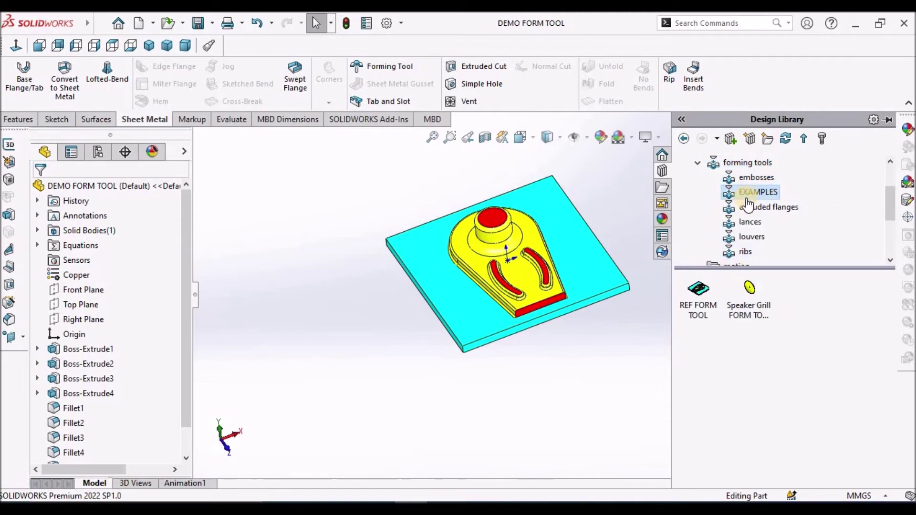
# Create a New Folder inside EXAMPLES, open EXAMPLES in File Explorer, and minimize Explorer.
pyautogui.rightClick(747, 197)
pyautogui.click(800, 293)
pyautogui.rightClick(754, 194)
pyautogui.click(782, 229)
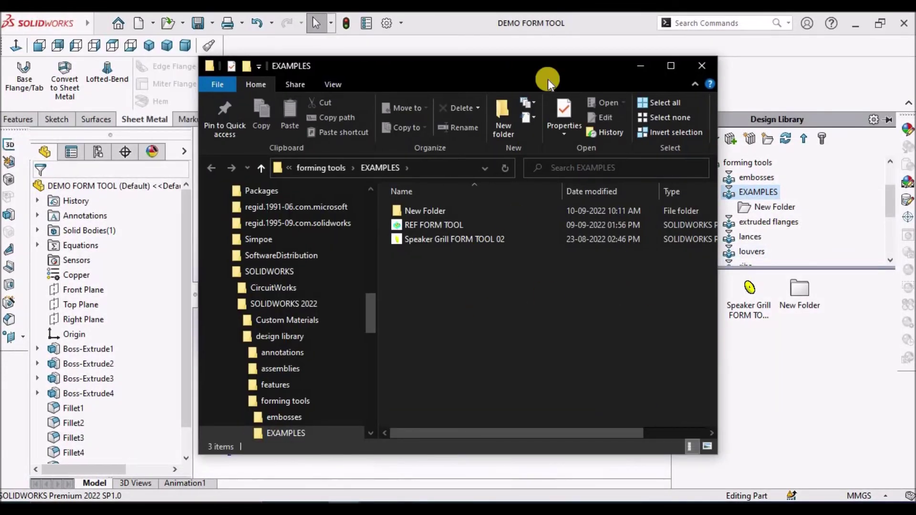
pyautogui.click(639, 65)
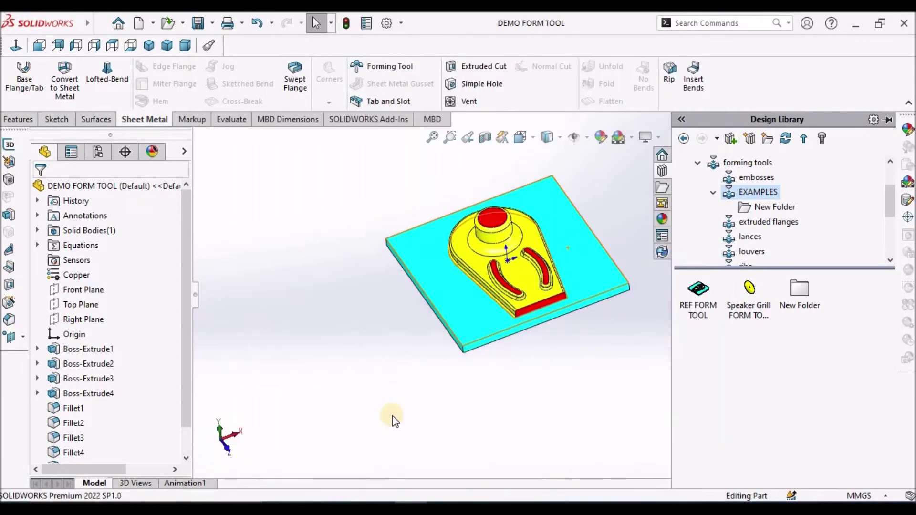
# Open Save As for DEMO FORM TOOL and expand the Save as type list of formats.
pyautogui.click(209, 23)
pyautogui.click(818, 221)
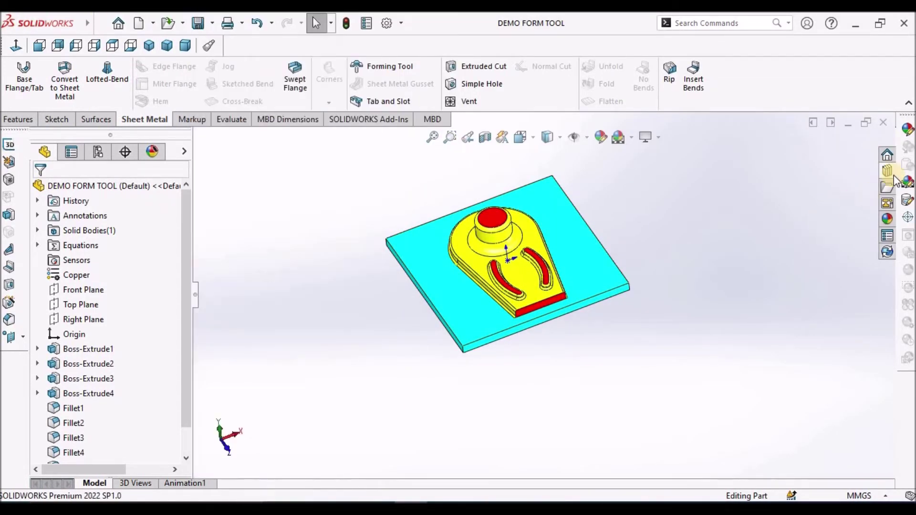
pyautogui.click(100, 23)
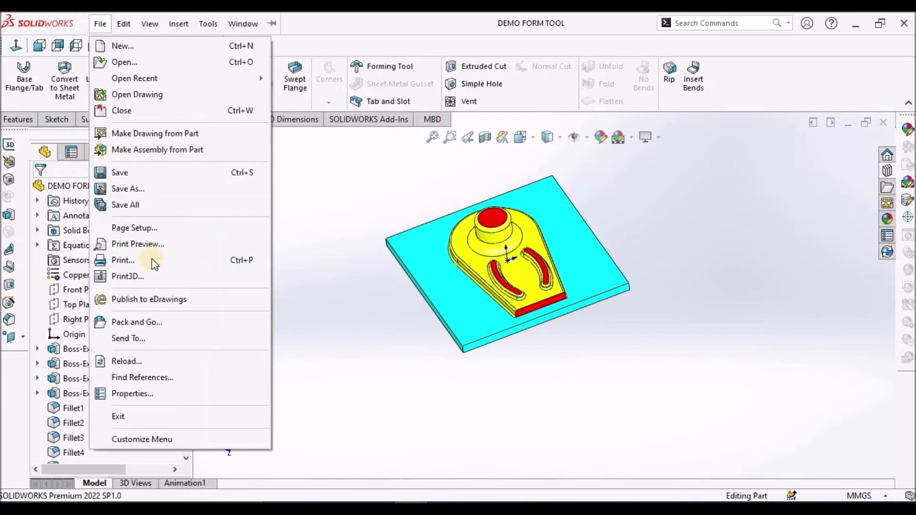
pyautogui.click(128, 189)
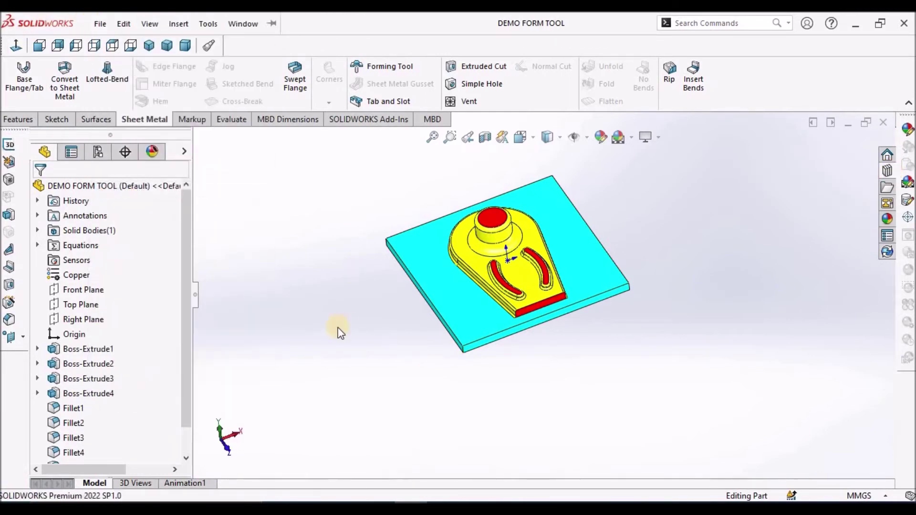
pyautogui.click(674, 290)
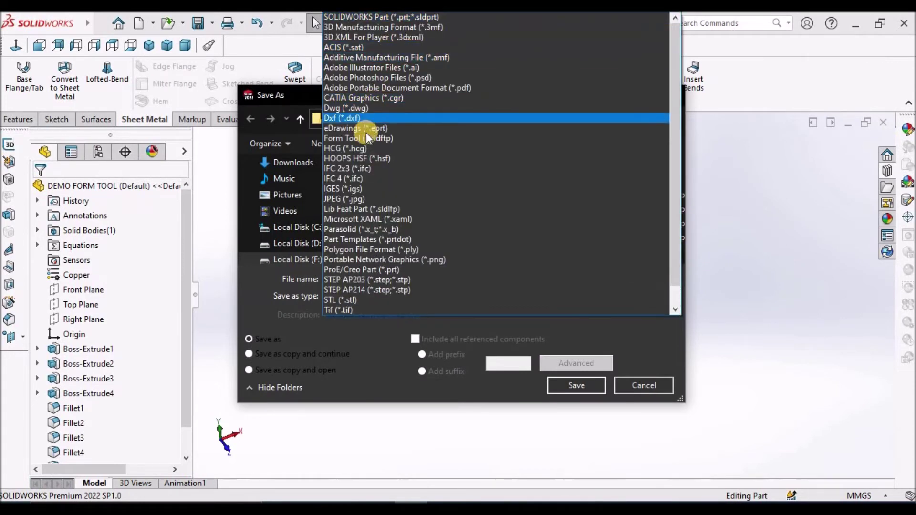
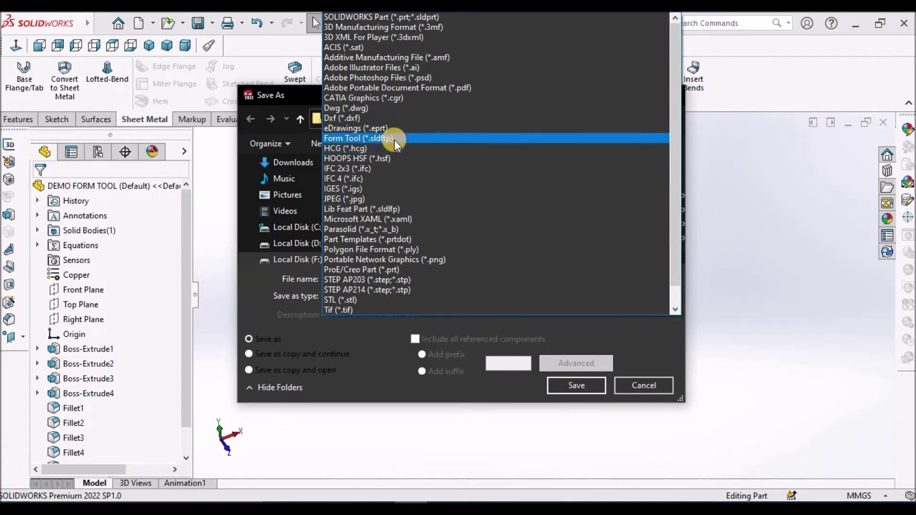
# Cancel the Save As, show the form tool in Trimetric view, and close DEMO FORM TOOL unsaved.
pyautogui.click(642, 390)
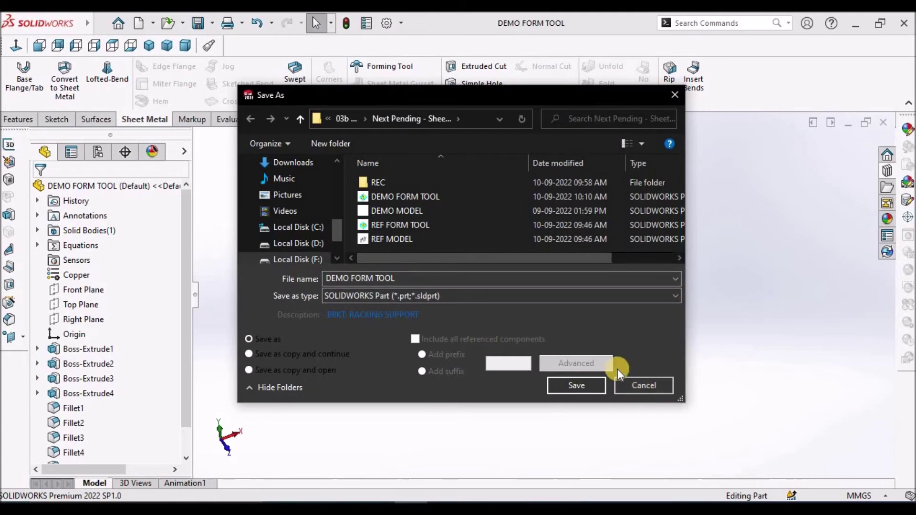
pyautogui.click(637, 383)
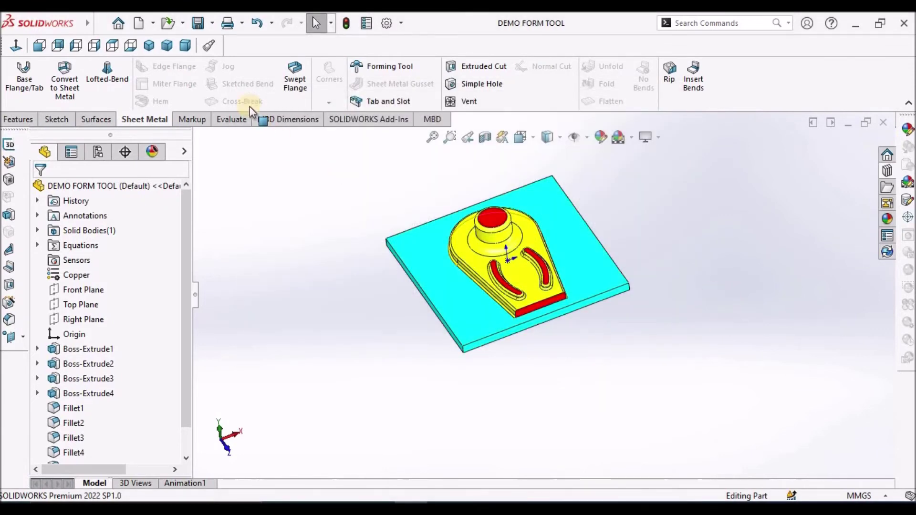
pyautogui.click(167, 45)
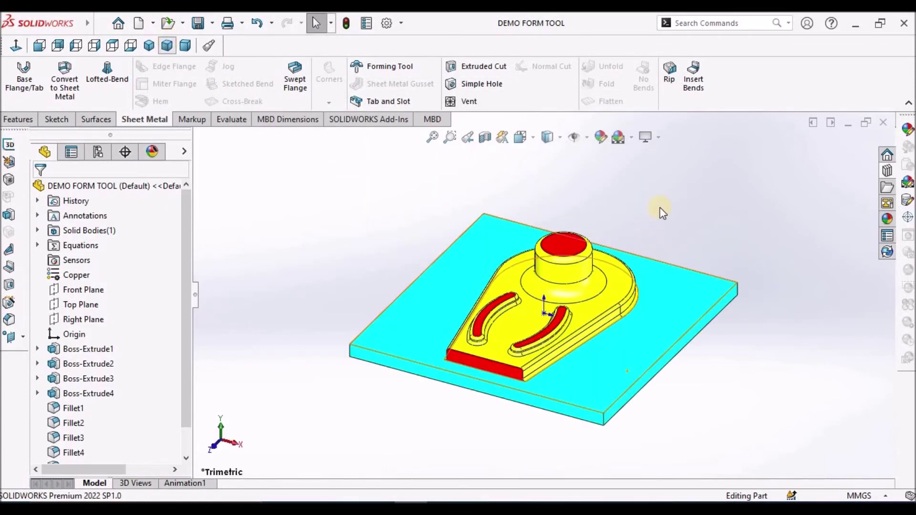
pyautogui.click(883, 123)
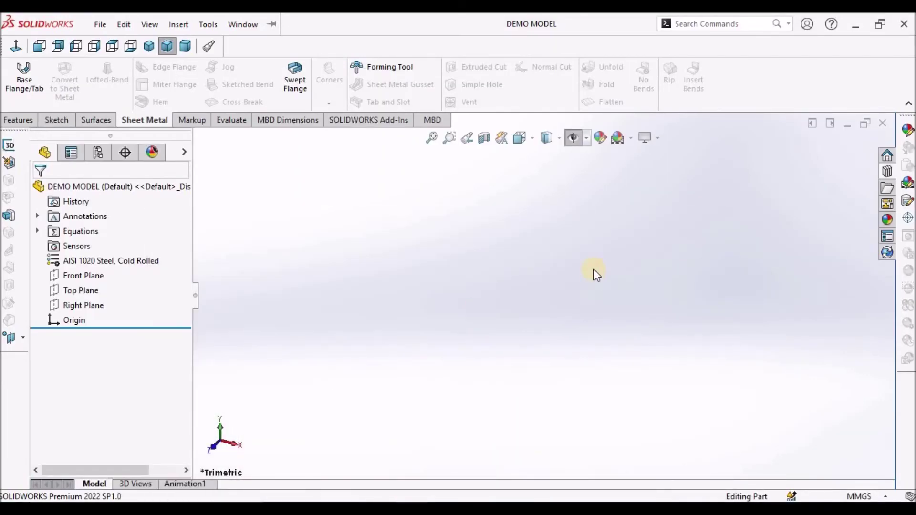
# Draw a center rectangle from the origin in a new Top Plane sketch.
pyautogui.click(76, 290)
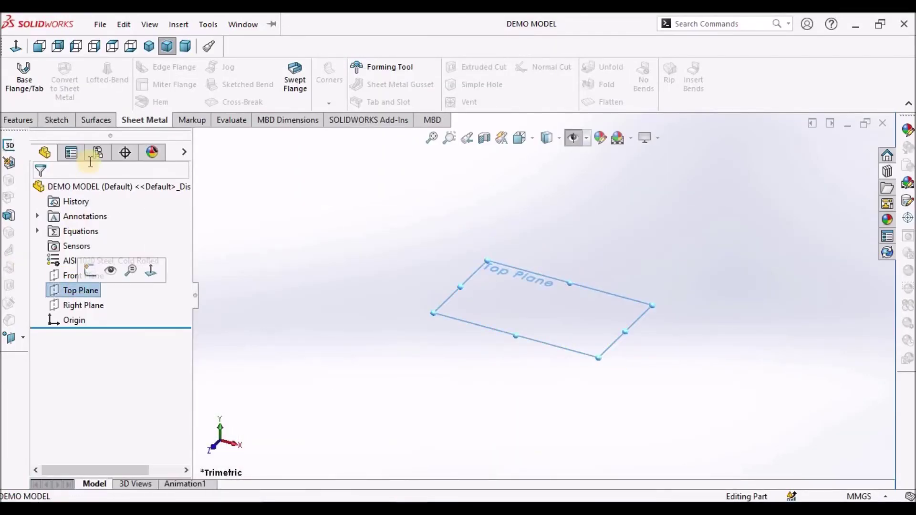
pyautogui.click(58, 125)
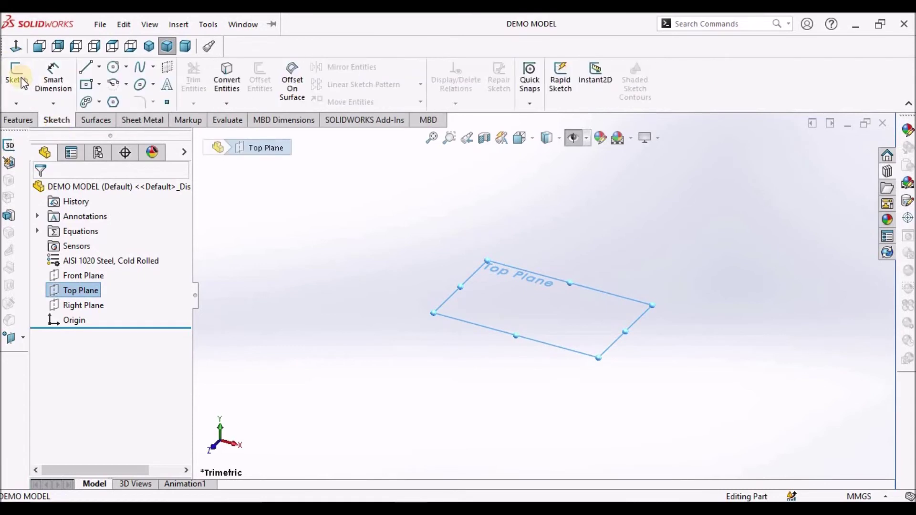
pyautogui.click(19, 79)
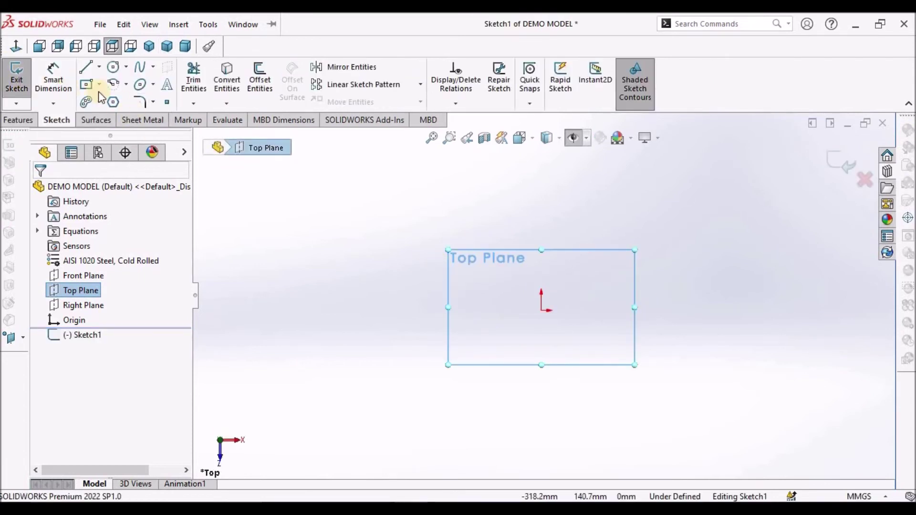
pyautogui.click(87, 85)
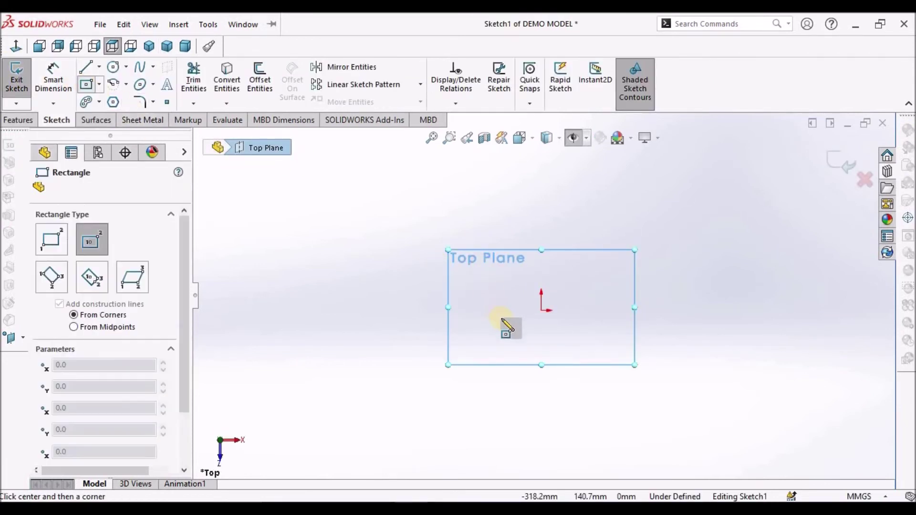
pyautogui.click(541, 311)
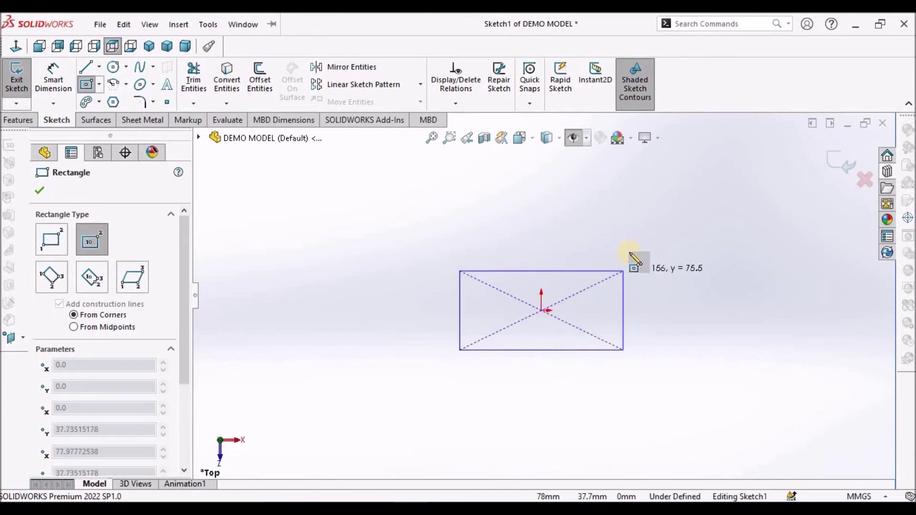
pyautogui.click(634, 229)
pyautogui.rightClick(376, 252)
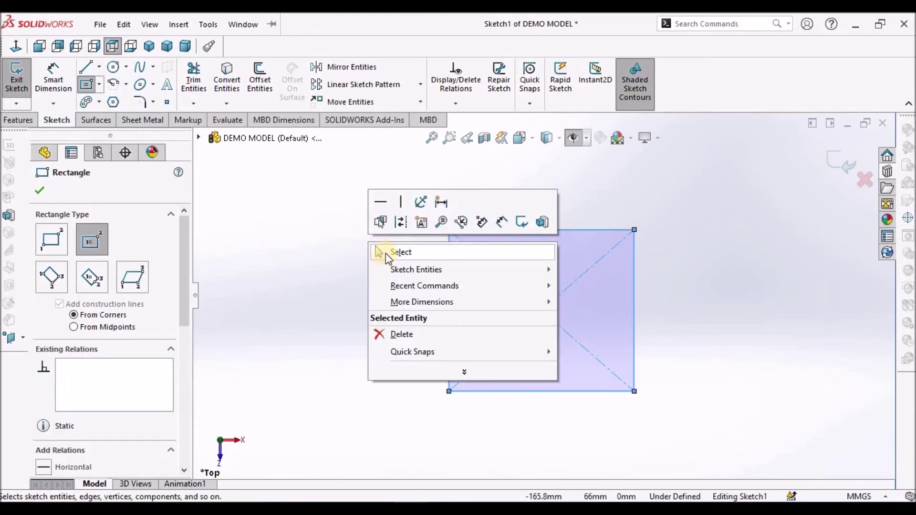
pyautogui.press('Escape')
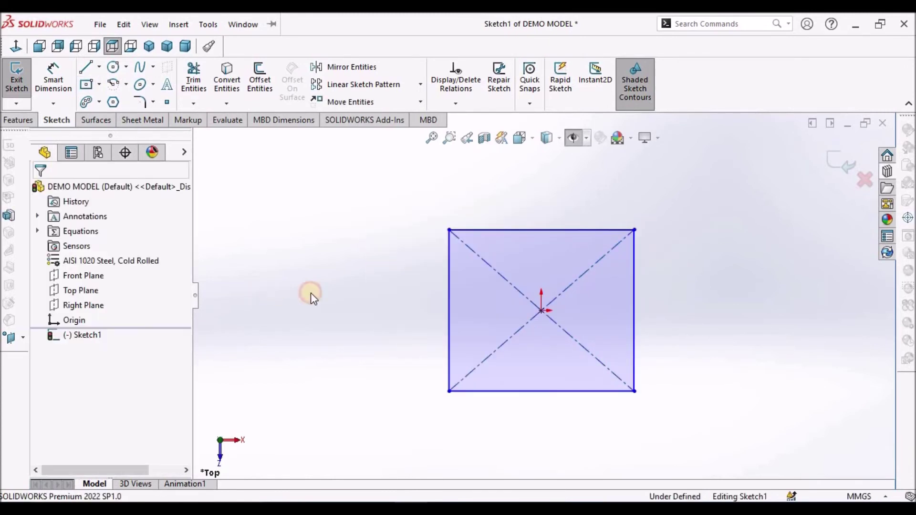
# Make the rectangle's bottom and right edges equal to form a square.
pyautogui.click(559, 392)
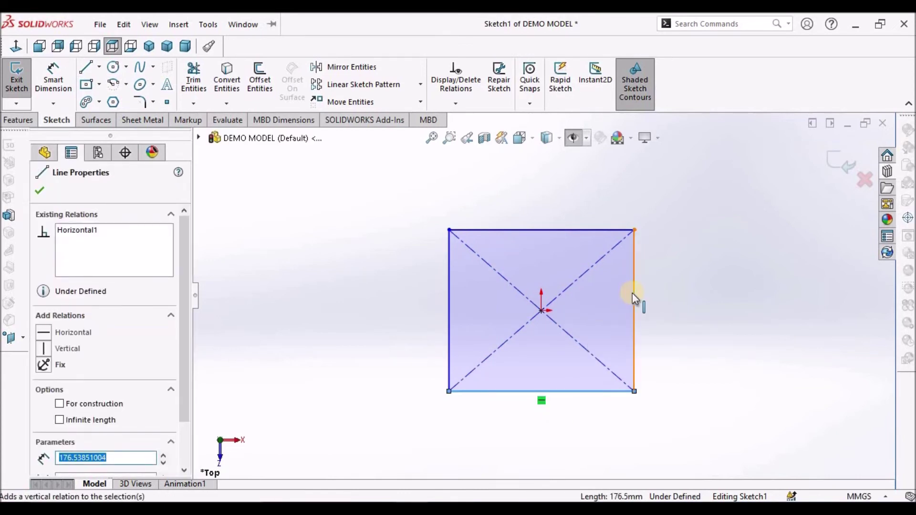
pyautogui.click(634, 293)
pyautogui.scroll(-3, 186, 405)
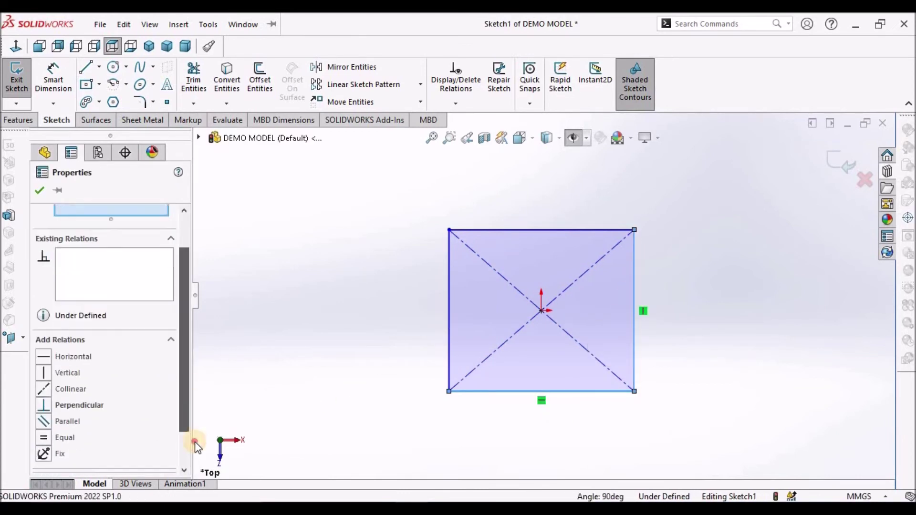
pyautogui.click(44, 409)
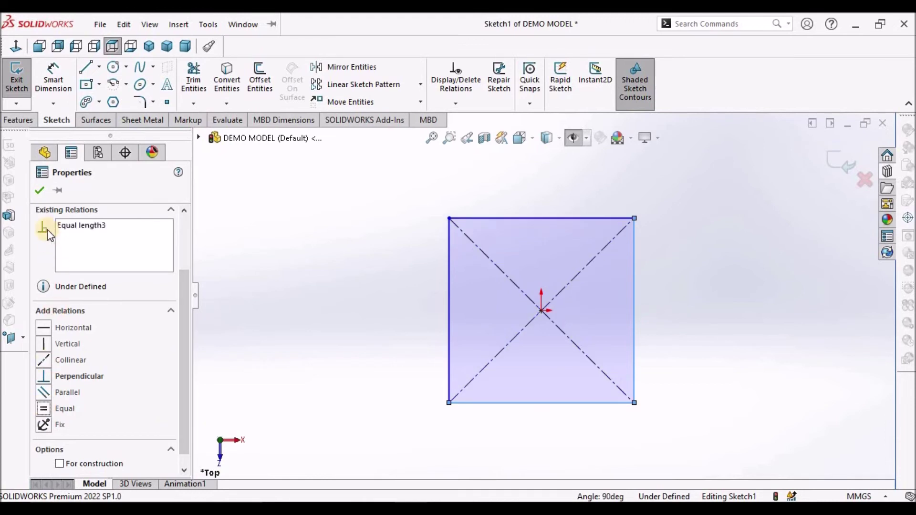
pyautogui.click(40, 190)
# Dimension the square's bottom edge to 200 mm, fully defining the sketch.
pyautogui.click(53, 79)
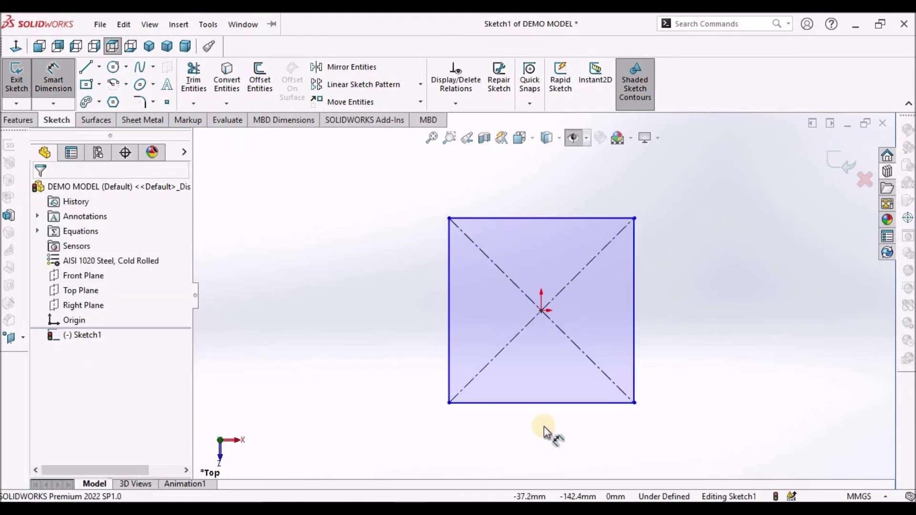
pyautogui.click(563, 407)
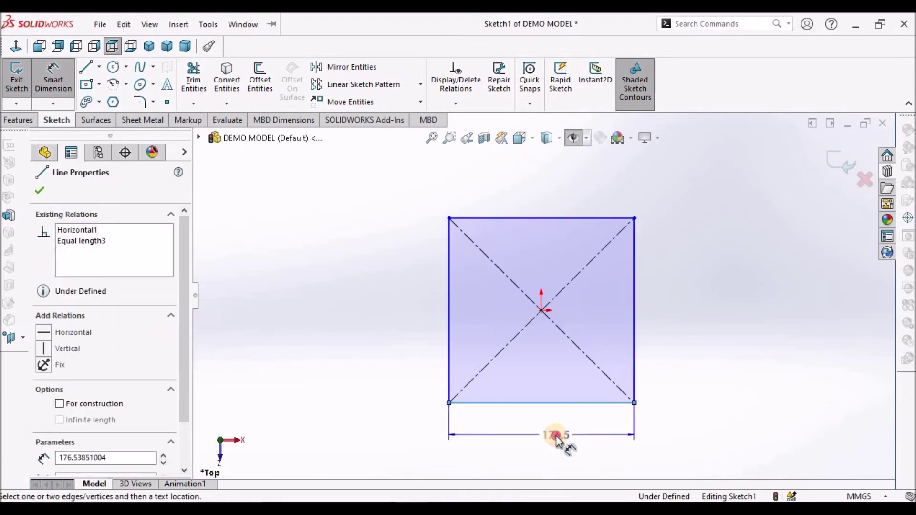
pyautogui.click(558, 438)
pyautogui.write('200')
pyautogui.press('Return')
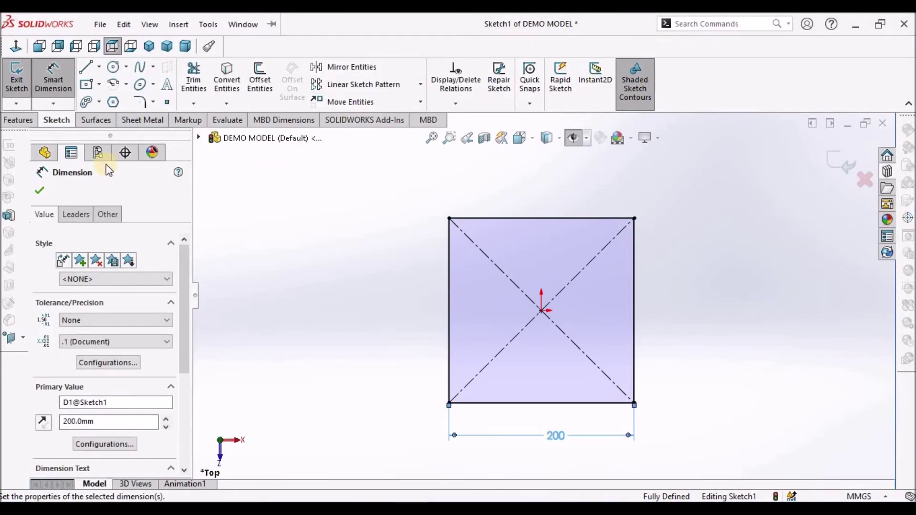
pyautogui.click(40, 191)
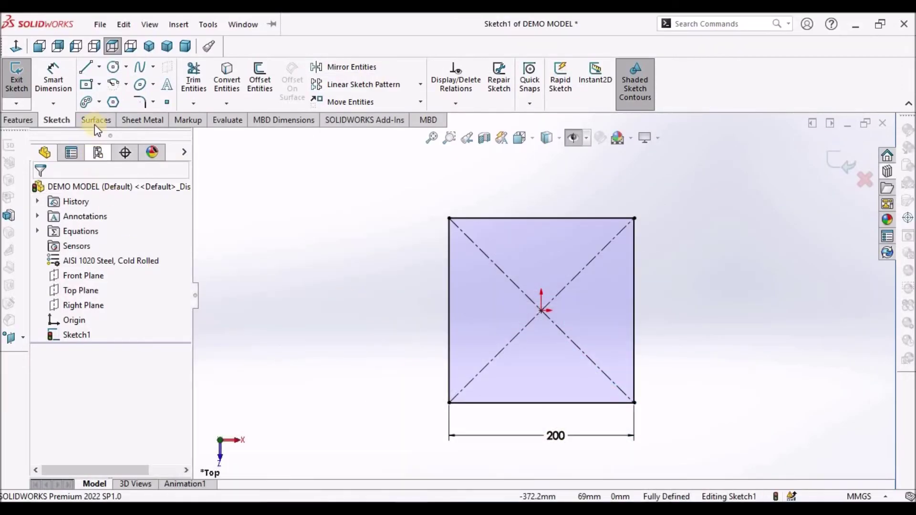
pyautogui.click(134, 118)
# Build Base-Flange1 as a 2.0 mm, K-Factor 0.45 plate and open the forming-tool Design Library.
pyautogui.click(28, 86)
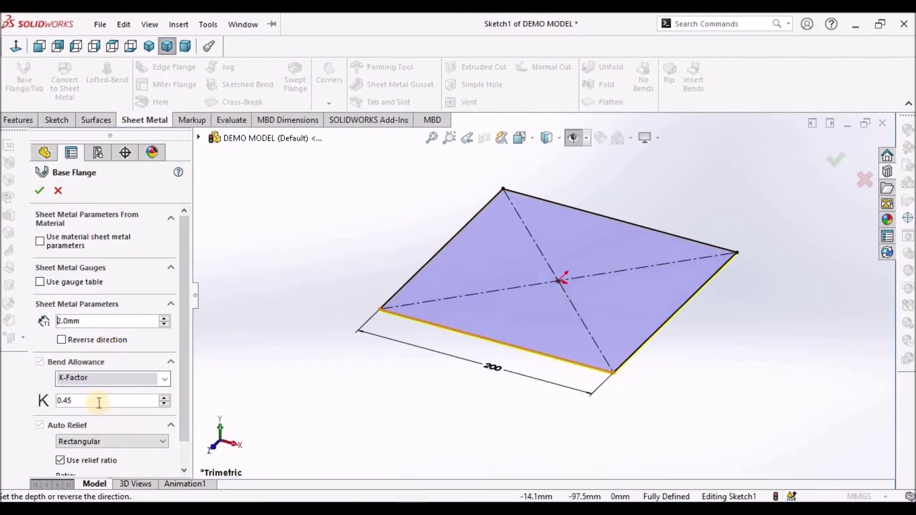
pyautogui.click(41, 191)
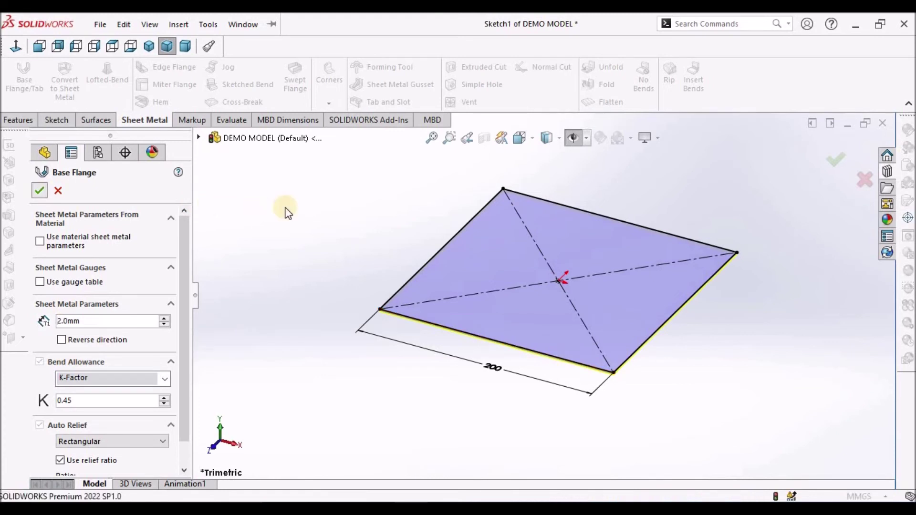
pyautogui.press('f')
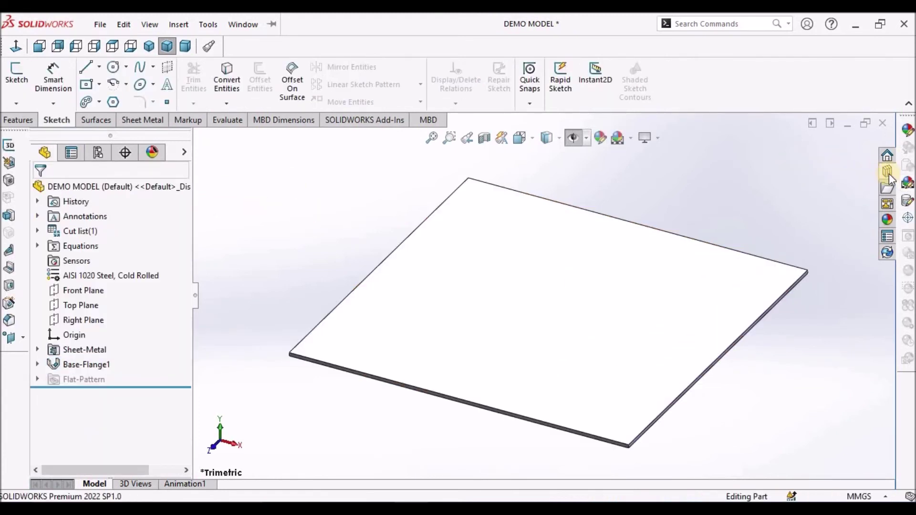
pyautogui.click(908, 183)
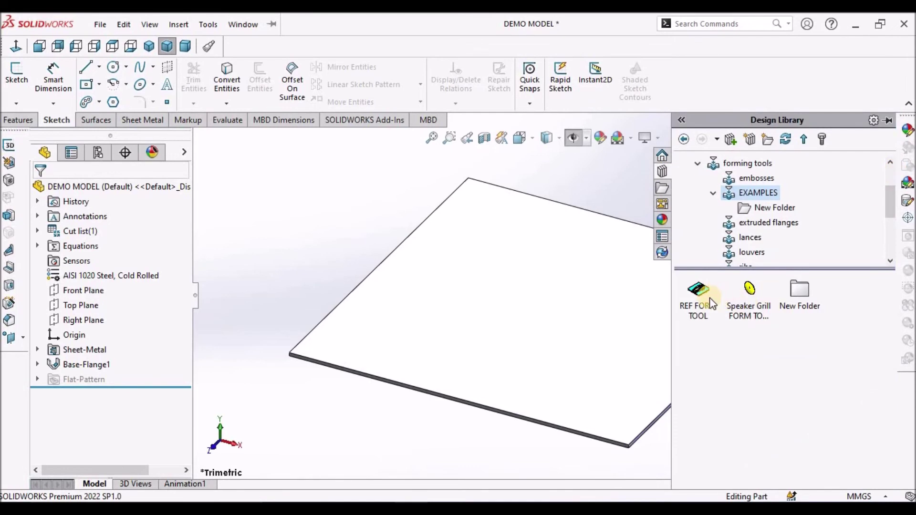
# Drop REF FORM TOOL onto the plate and flip it to the other face.
pyautogui.moveTo(710, 303); pyautogui.dragTo(551, 305)
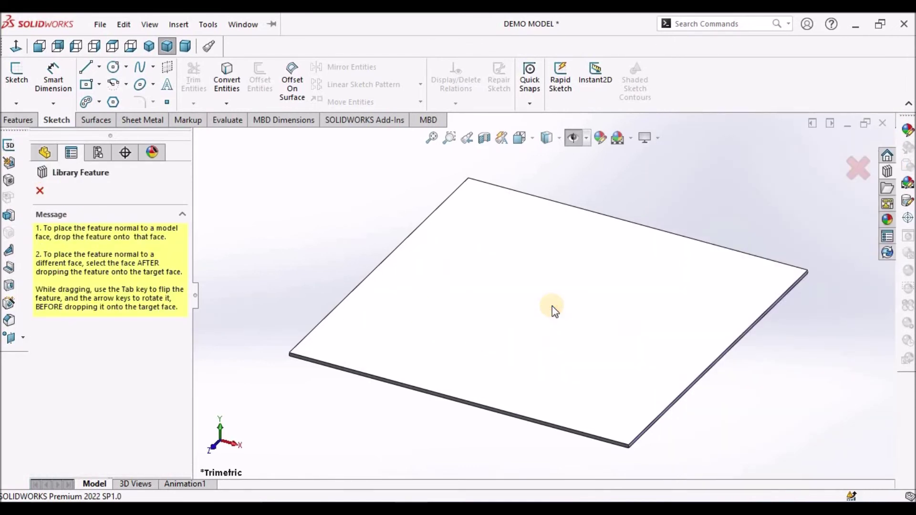
pyautogui.moveTo(677, 293)
pyautogui.mouseDown(button='middle')
pyautogui.moveTo(685, 180)
pyautogui.moveTo(632, 331)
pyautogui.moveTo(695, 212)
pyautogui.moveTo(698, 291)
pyautogui.moveTo(691, 304)
pyautogui.mouseUp(button='middle')
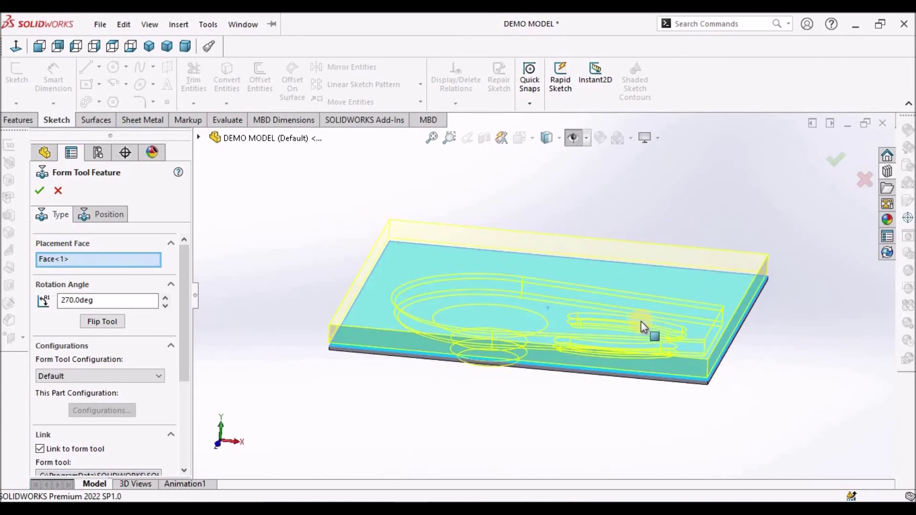
pyautogui.click(117, 323)
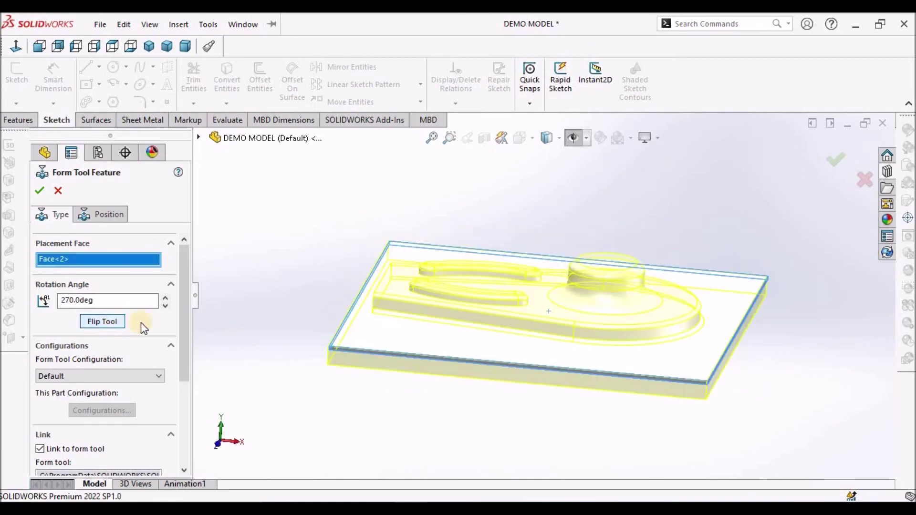
pyautogui.moveTo(543, 308); pyautogui.dragTo(388, 374, button='middle')
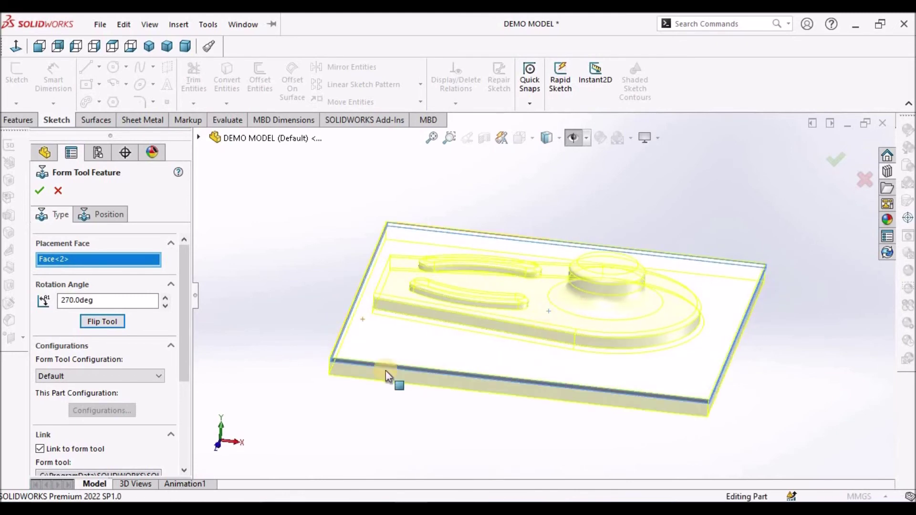
# Set the form tool's rotation angle to 0 deg and view the plate from the top.
pyautogui.click(109, 301)
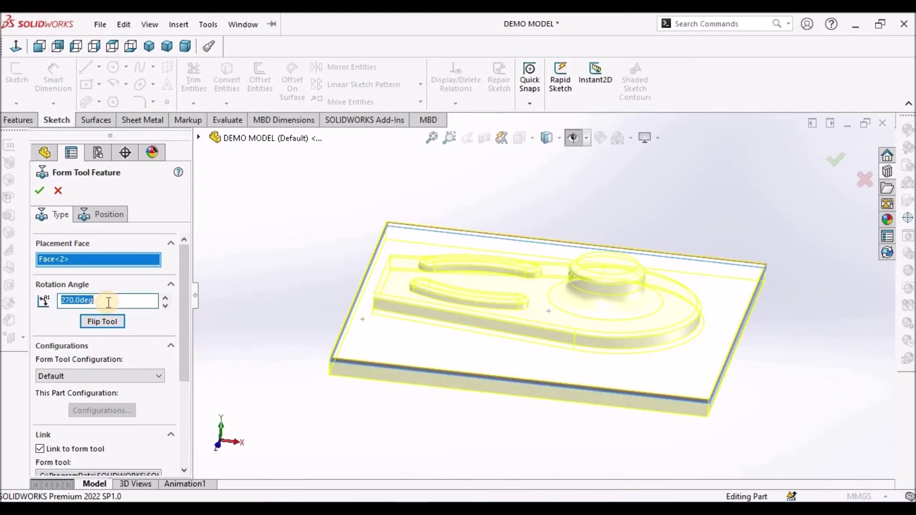
pyautogui.write('0')
pyautogui.press('Return')
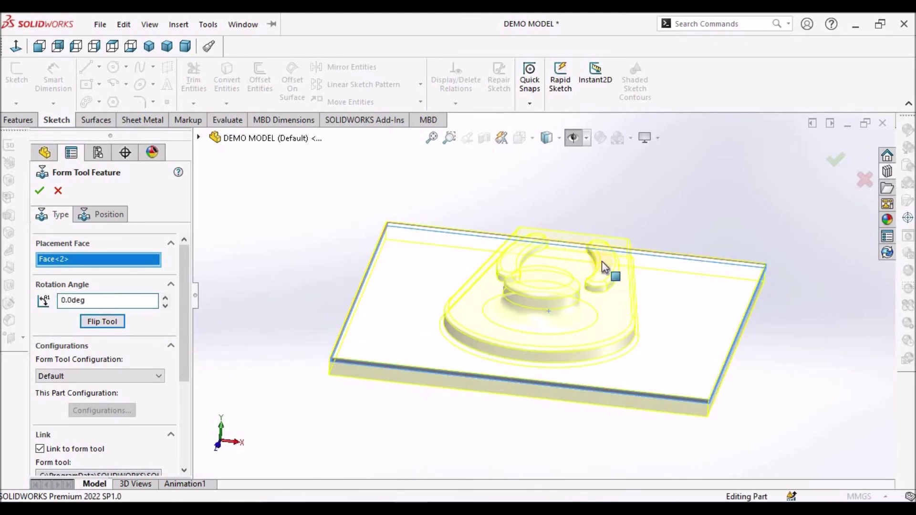
pyautogui.moveTo(553, 318); pyautogui.dragTo(836, 273, button='middle')
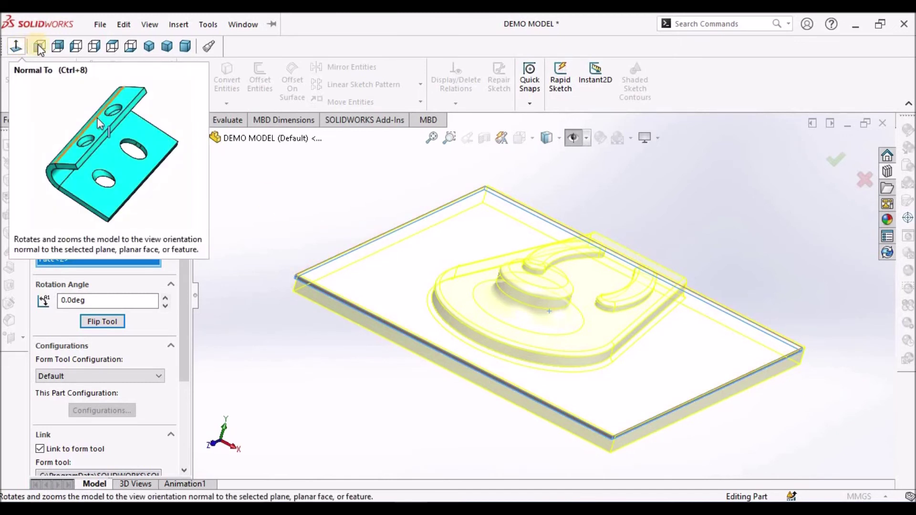
pyautogui.click(112, 46)
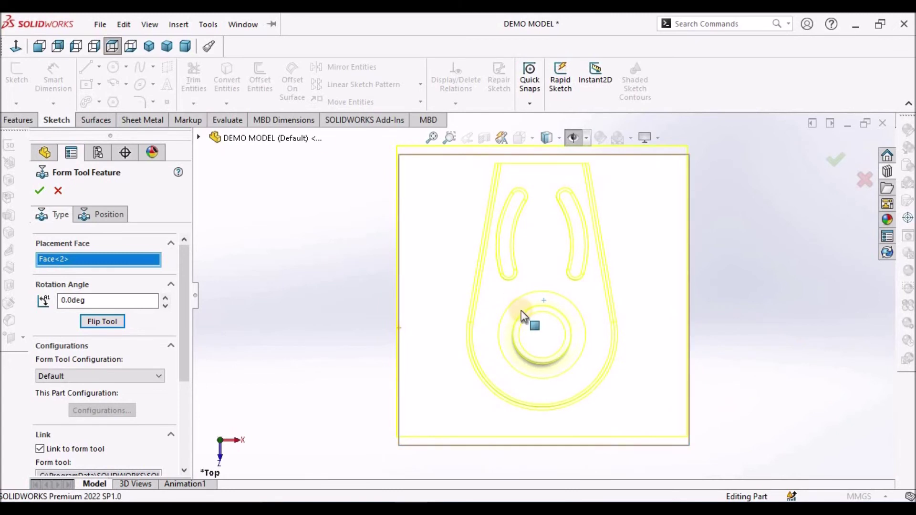
# In the Position tab, dimension the tool's axis line 100 mm from the plate's bottom edge.
pyautogui.click(98, 217)
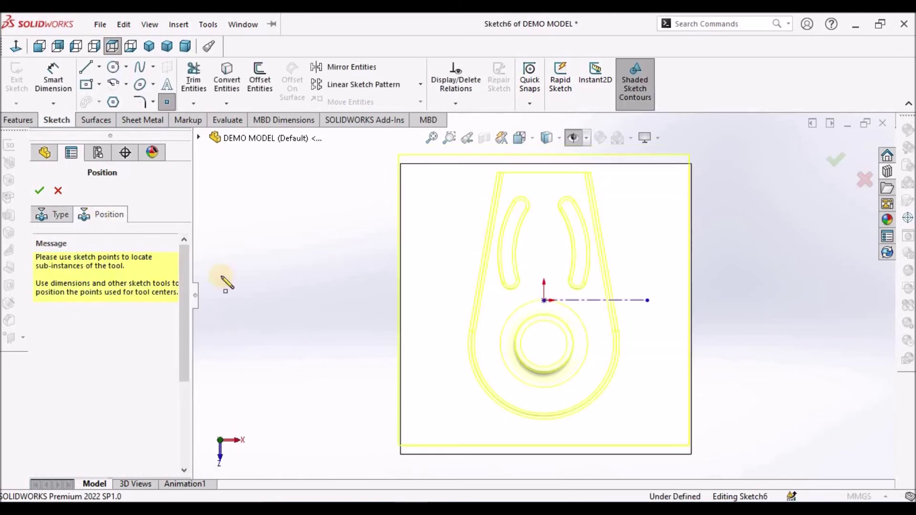
pyautogui.rightClick(349, 287)
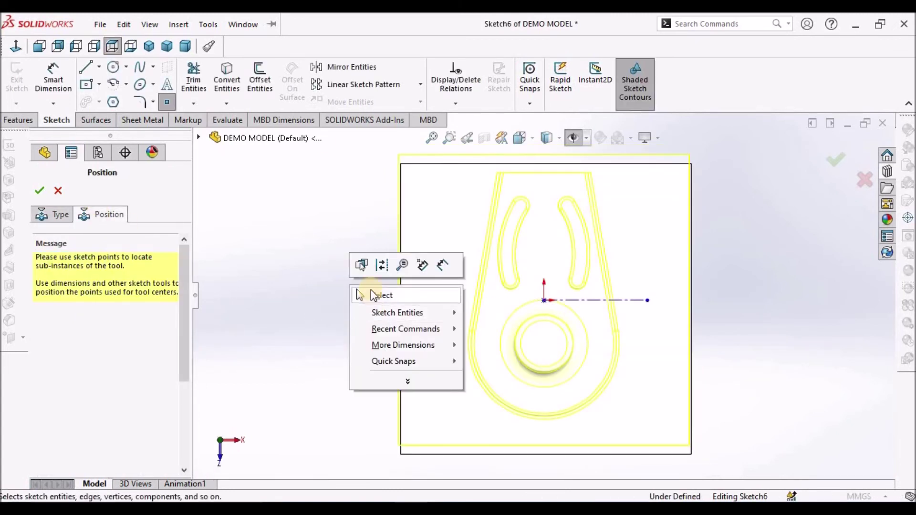
pyautogui.click(371, 292)
pyautogui.click(48, 67)
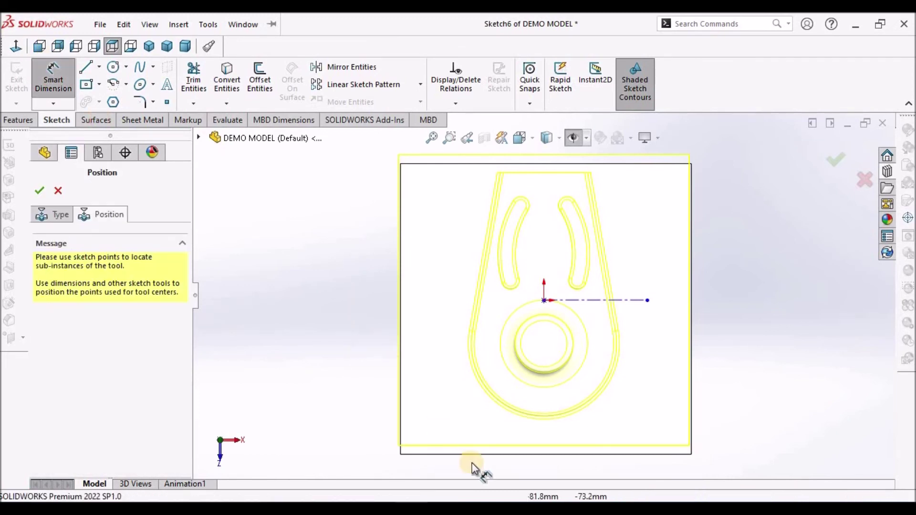
pyautogui.click(578, 454)
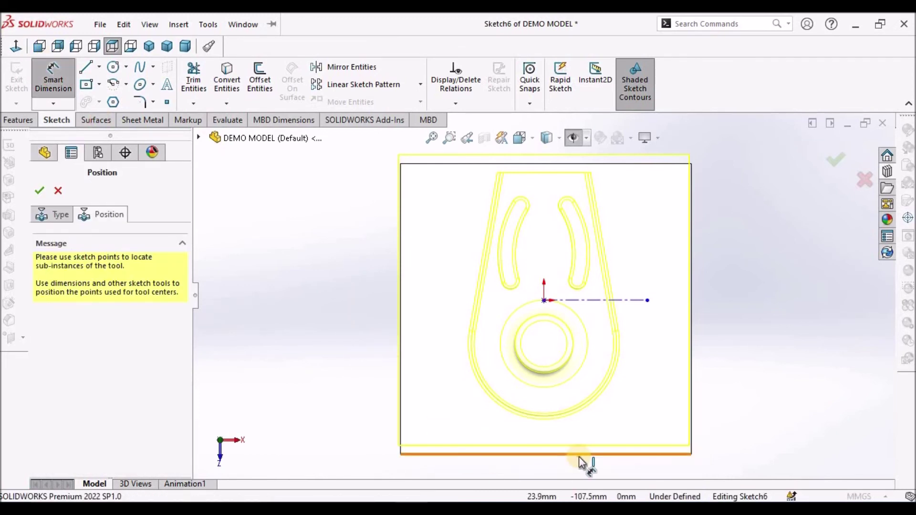
pyautogui.click(618, 308)
pyautogui.click(757, 390)
pyautogui.write('100')
pyautogui.press('Return')
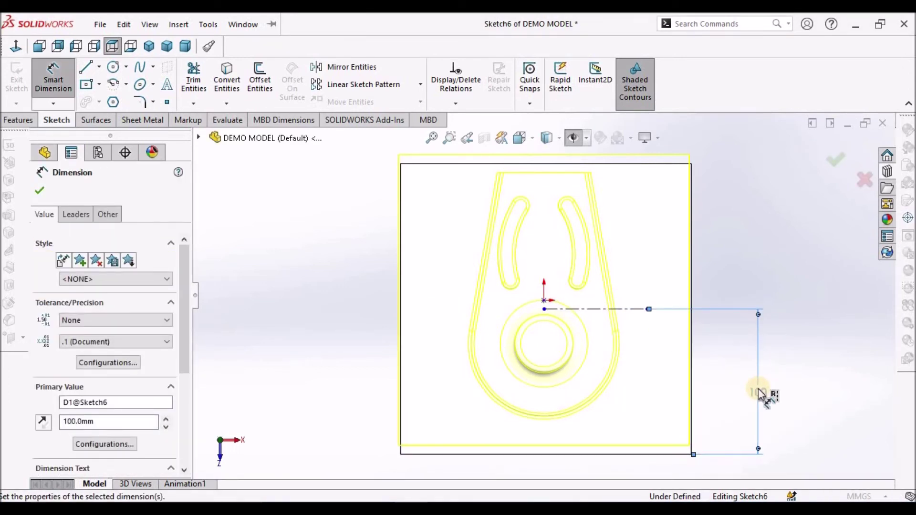
# Dimension the tool's origin point 100 mm from the bottom edge, correcting an initial 10.
pyautogui.click(545, 300)
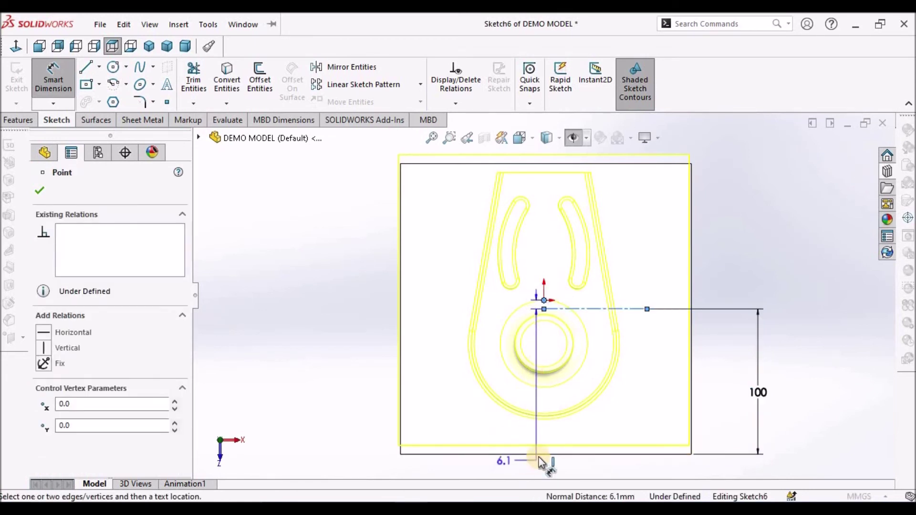
pyautogui.click(542, 457)
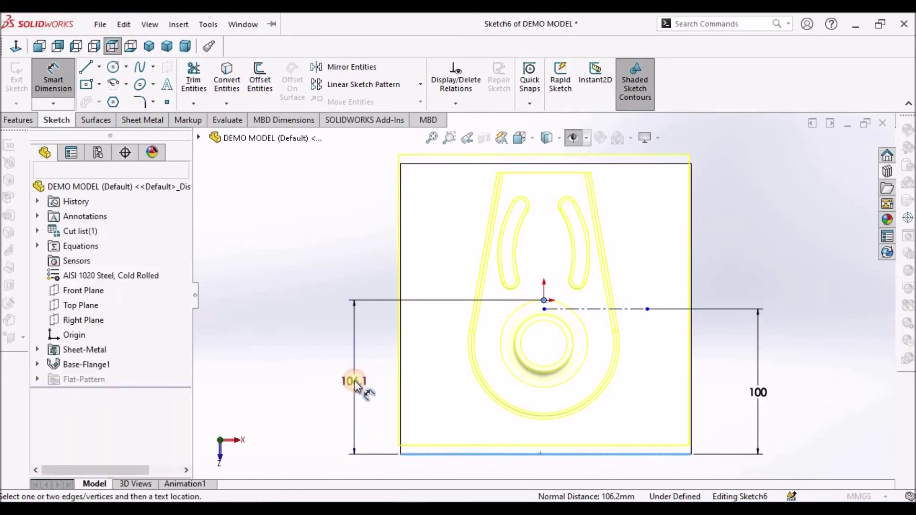
pyautogui.click(356, 383)
pyautogui.write('10')
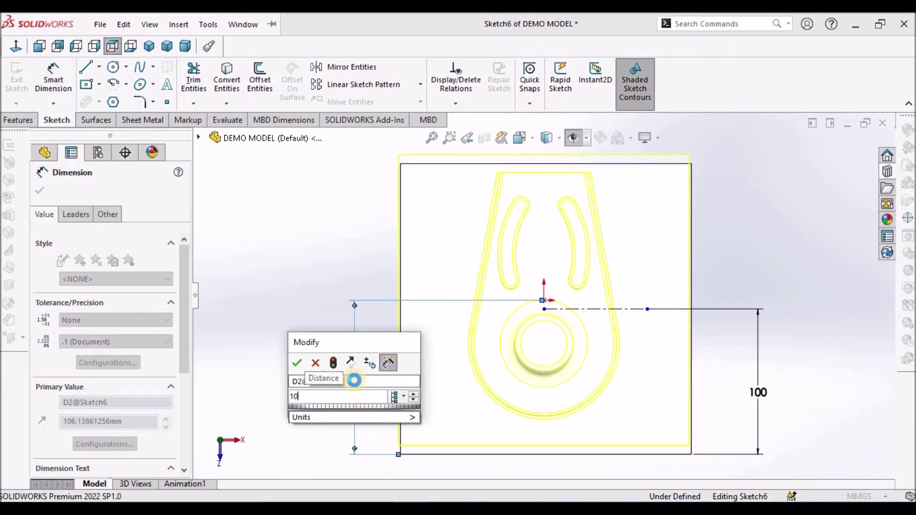
pyautogui.press('Return')
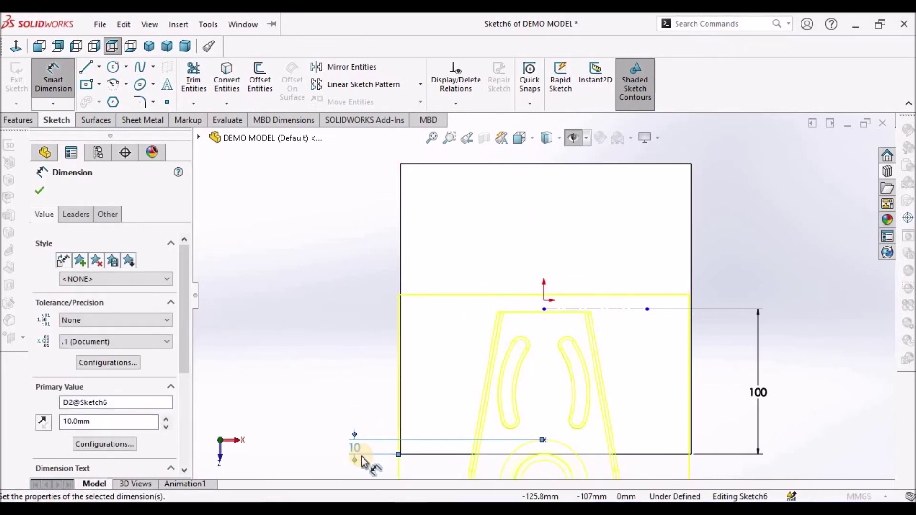
pyautogui.doubleClick(360, 452)
pyautogui.write('100')
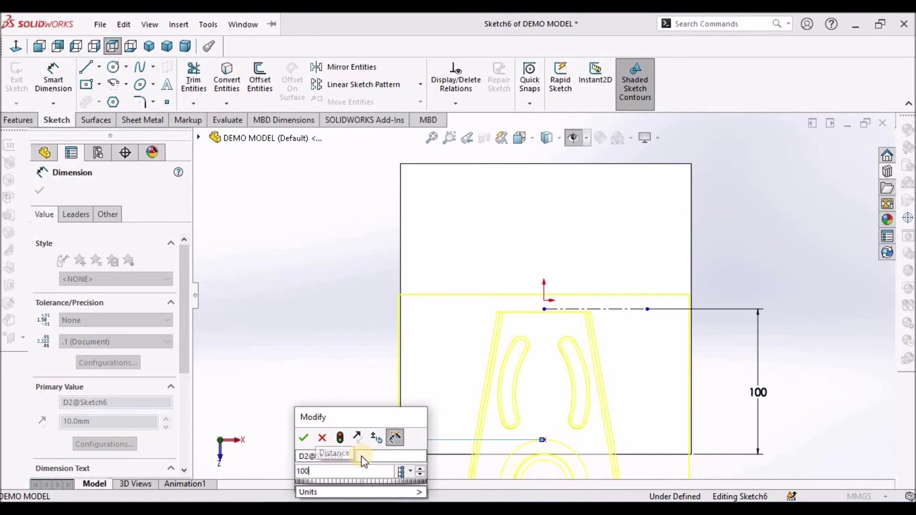
pyautogui.press('Return')
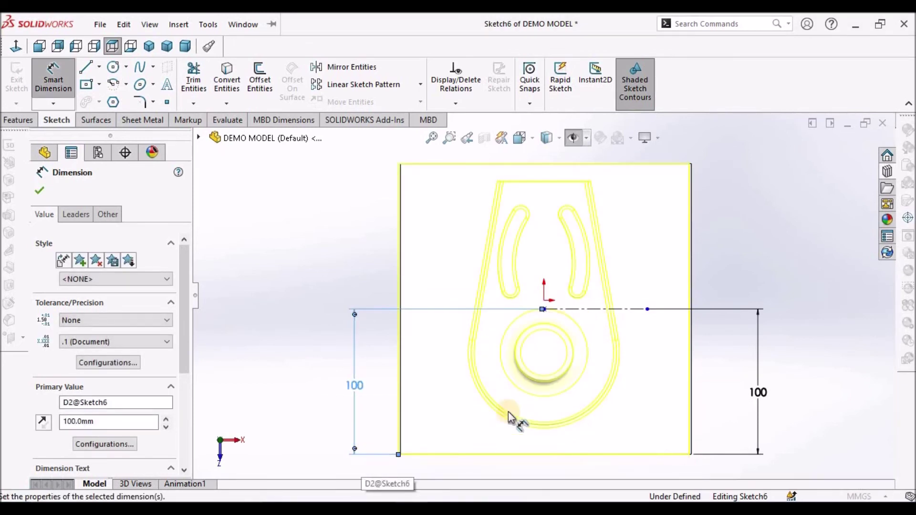
pyautogui.rightClick(263, 300)
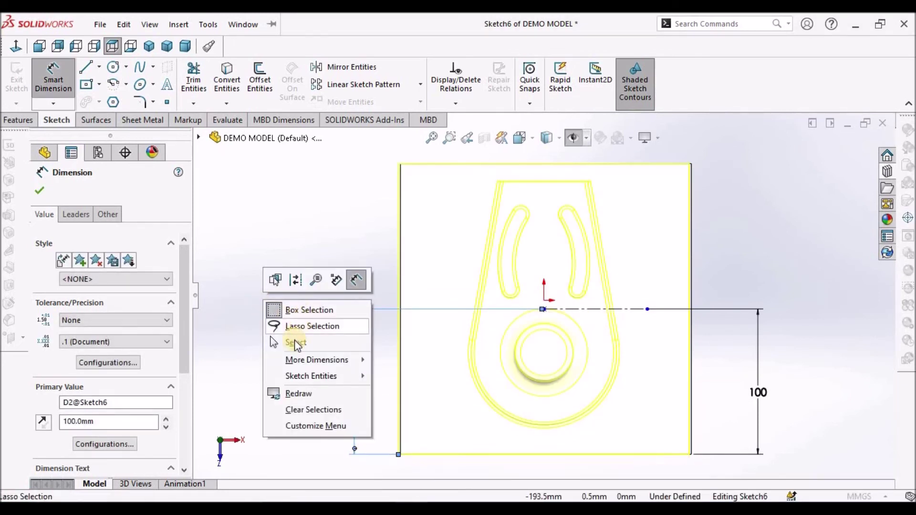
pyautogui.click(291, 341)
pyautogui.scroll(-1, 577, 292)
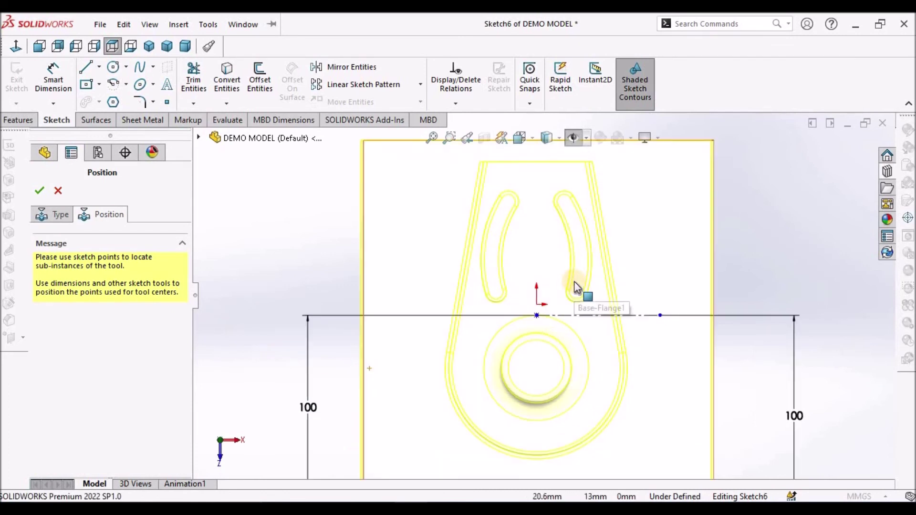
pyautogui.scroll(3, 578, 292)
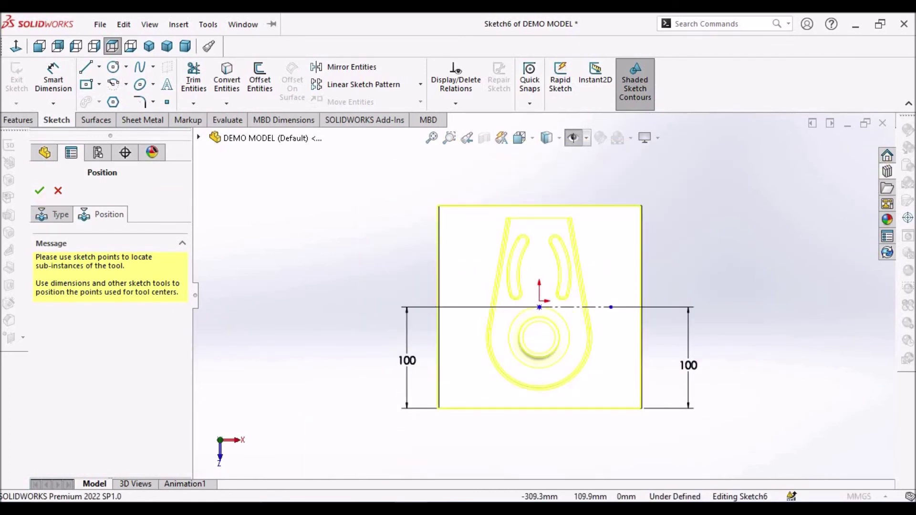
# Finish the form tool placement and review the base flange settings without changes.
pyautogui.click(54, 214)
pyautogui.moveTo(780, 372); pyautogui.dragTo(742, 396, button='middle')
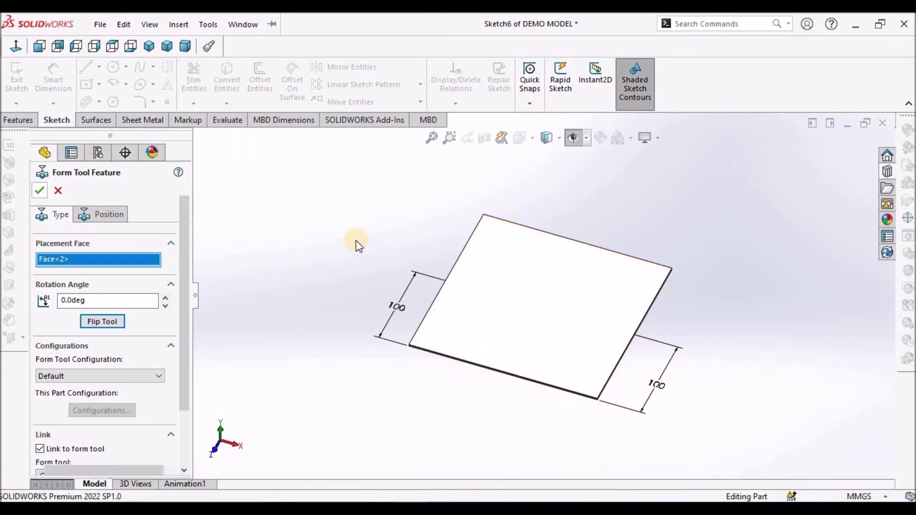
pyautogui.rightClick(93, 367)
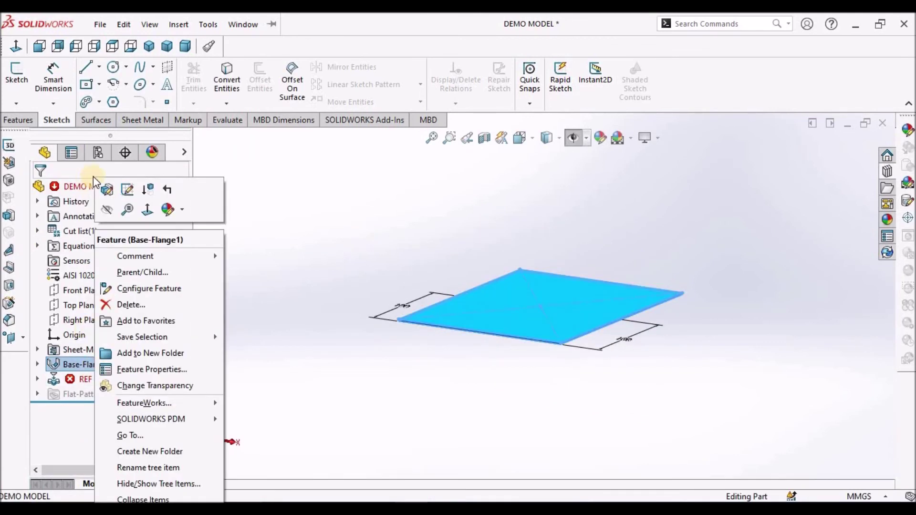
pyautogui.click(110, 187)
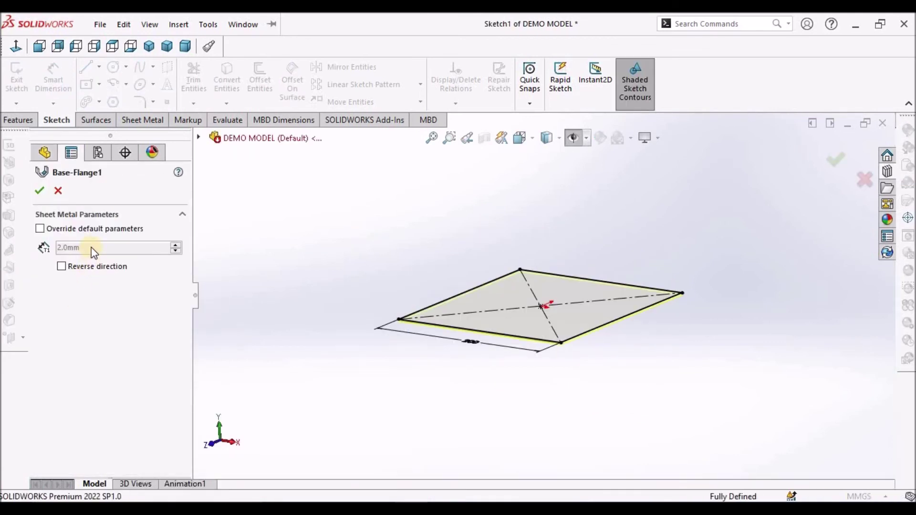
pyautogui.press('Escape')
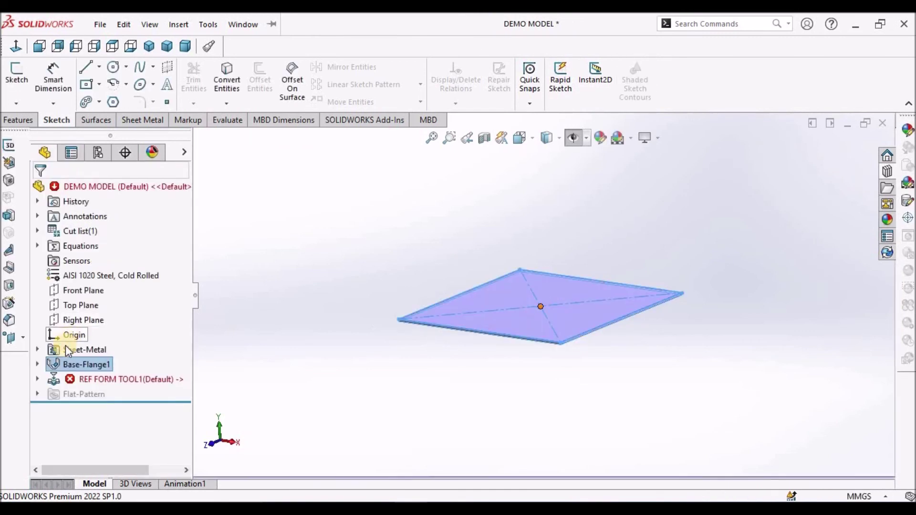
# Check the sheet-metal bend radius parameter, then rebuild the part with the formed bracket.
pyautogui.rightClick(65, 345)
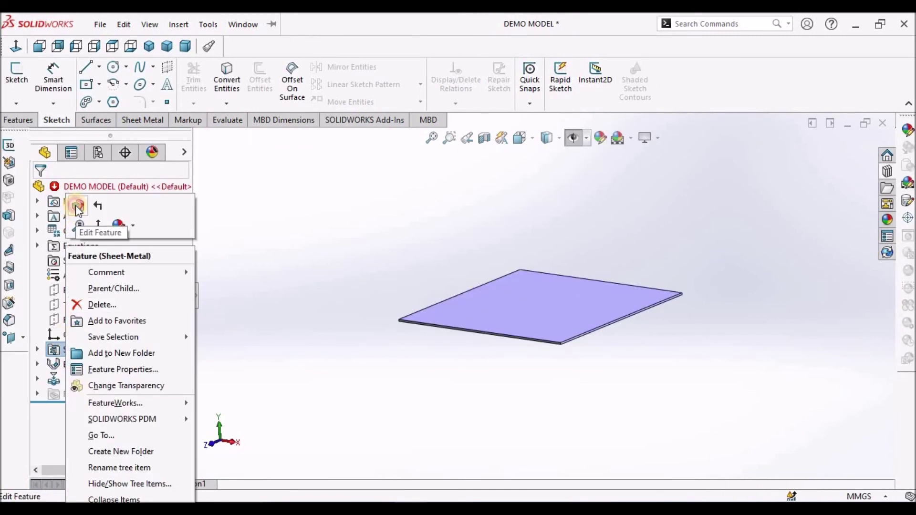
pyautogui.click(76, 206)
pyautogui.click(108, 358)
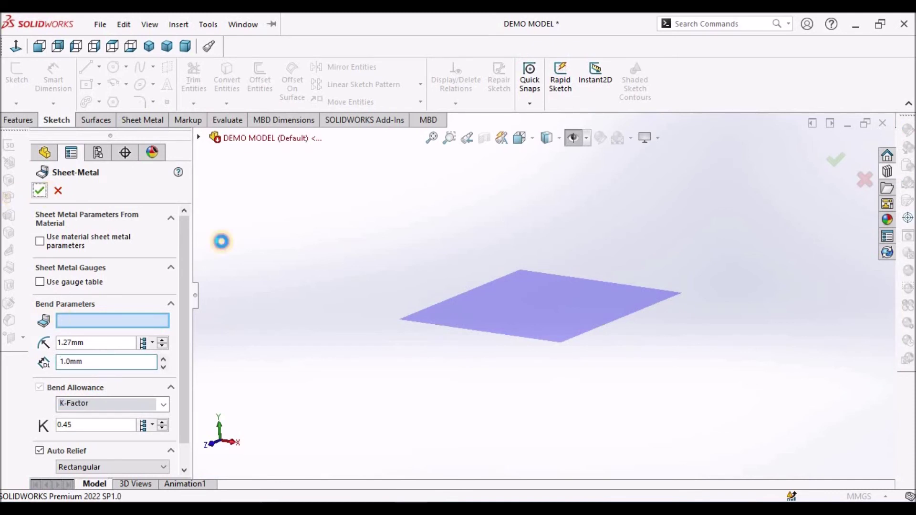
pyautogui.moveTo(528, 322); pyautogui.dragTo(540, 359, button='middle')
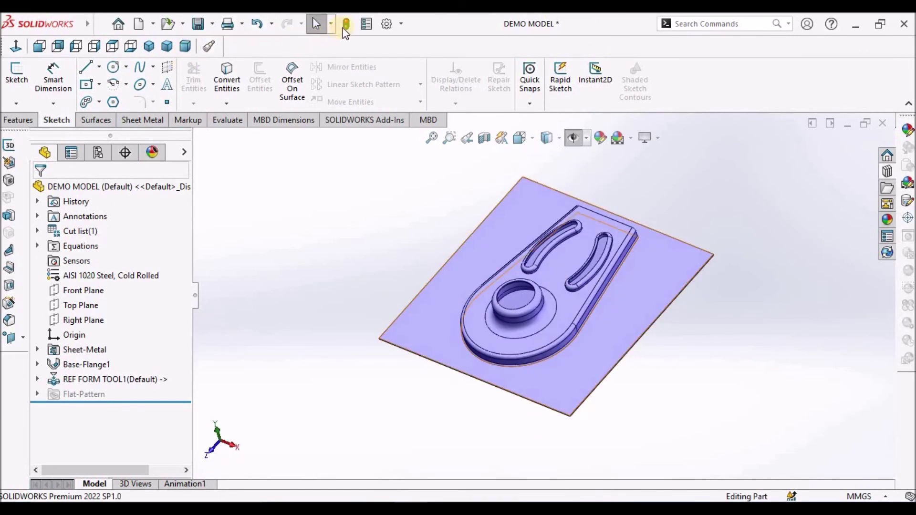
pyautogui.click(345, 24)
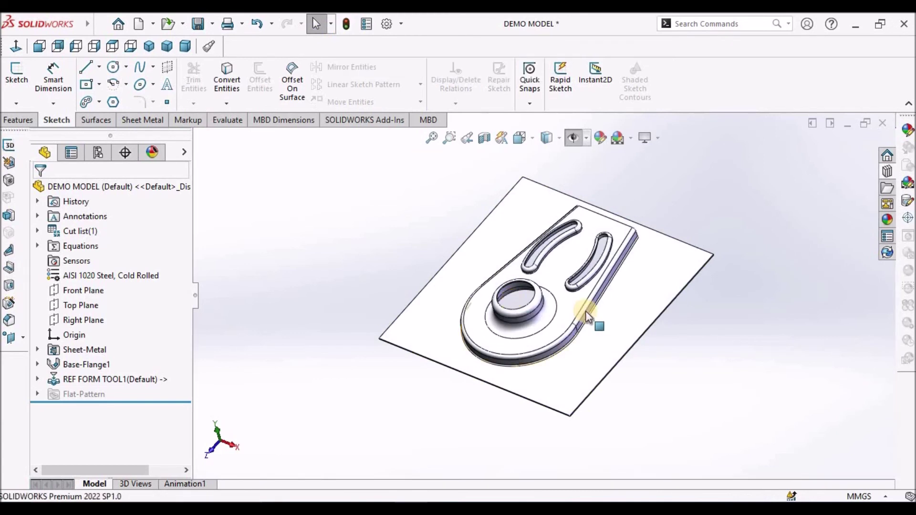
pyautogui.scroll(-2, 673, 305)
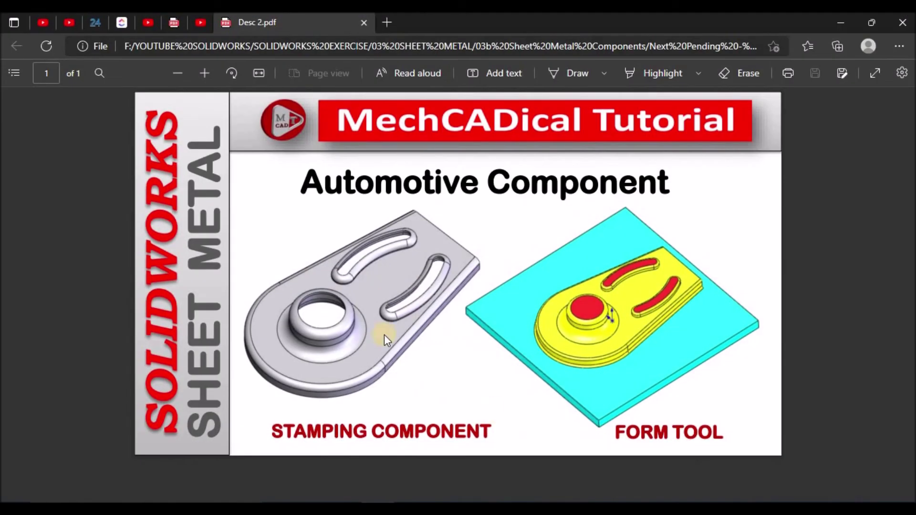
# Zoom in and out on Desc 2.pdf to study the stamping component and its form tool.
pyautogui.keyDown('ctrl'); pyautogui.scroll(3, 341, 352); pyautogui.keyUp('ctrl')
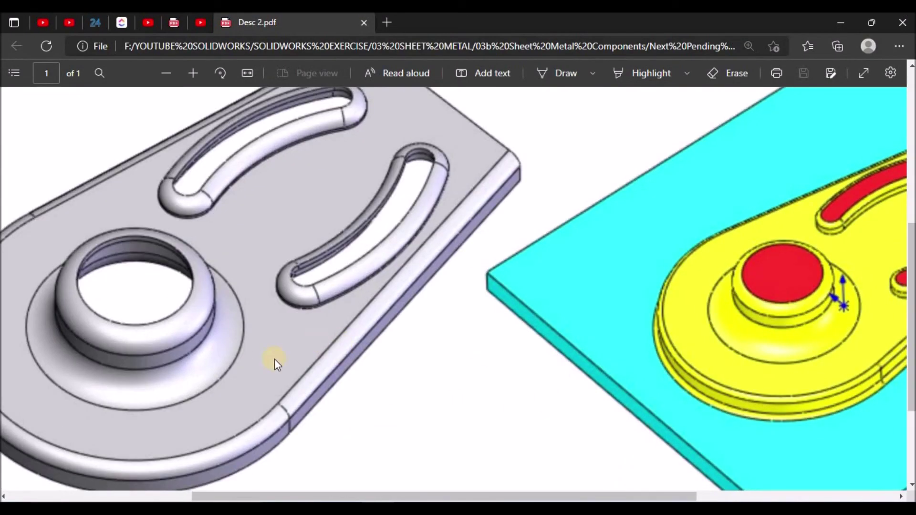
pyautogui.keyDown('ctrl'); pyautogui.scroll(-2, 725, 365); pyautogui.keyUp('ctrl')
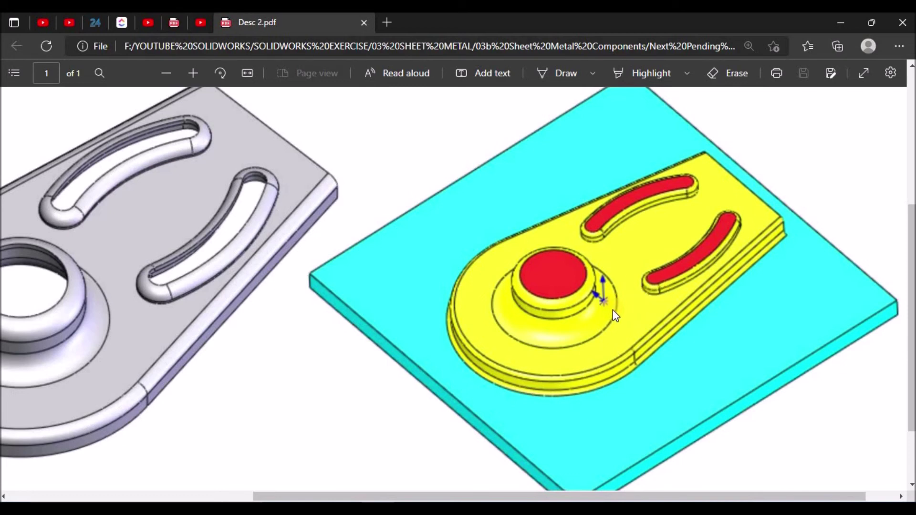
pyautogui.keyDown('ctrl'); pyautogui.scroll(-3, 613, 310); pyautogui.keyUp('ctrl')
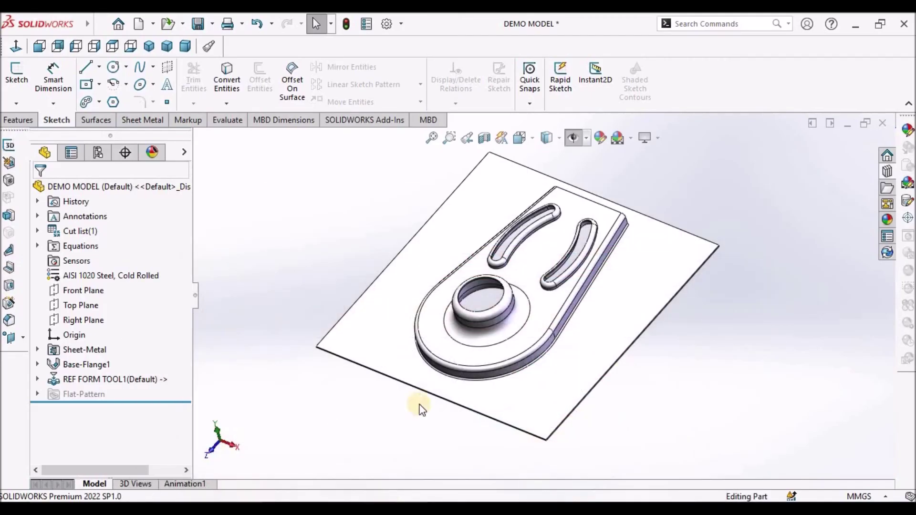
# Orbit around REF FORM TOOL1's bracket in trimetric view, then select the Base-Flange1 edge face.
pyautogui.scroll(-3, 536, 351)
pyautogui.click(541, 344)
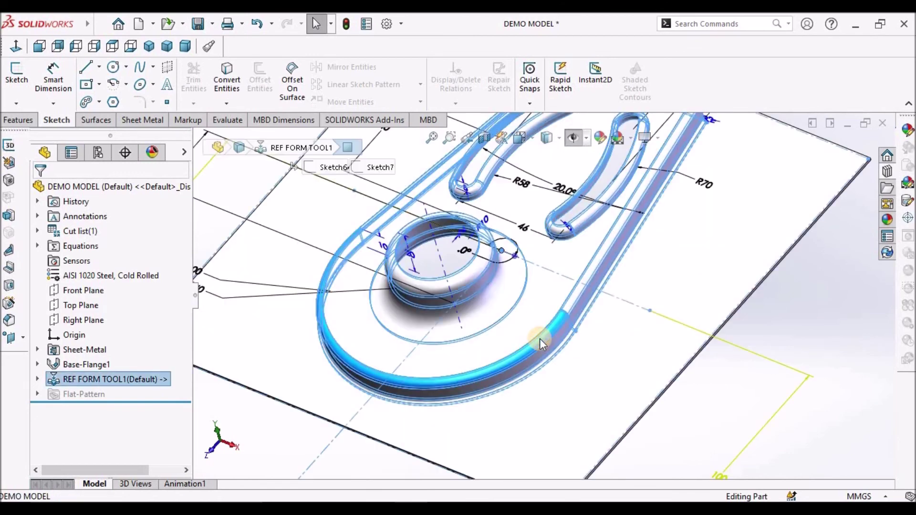
pyautogui.press('Escape')
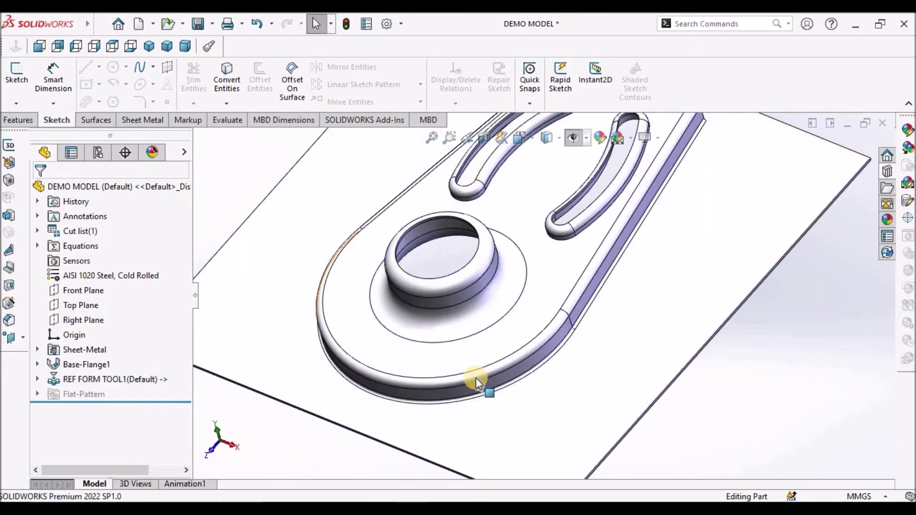
pyautogui.scroll(3, 869, 424)
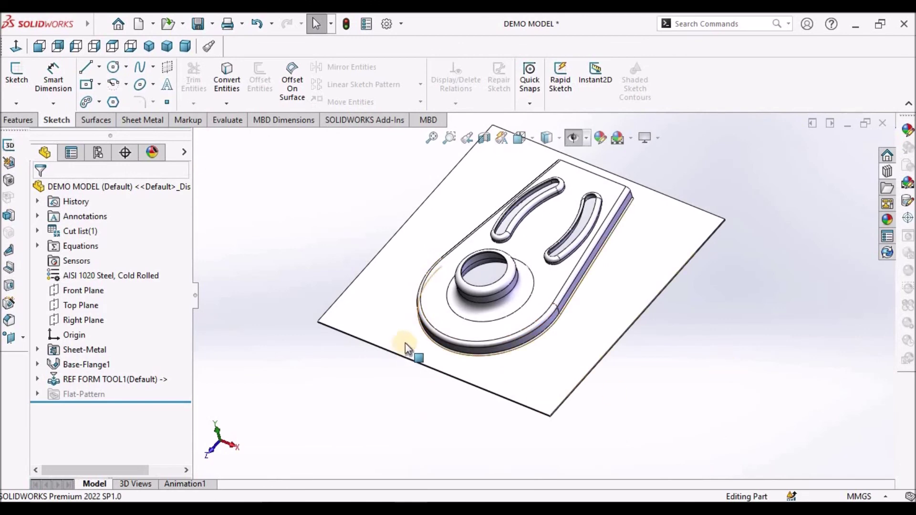
pyautogui.moveTo(420, 181); pyautogui.dragTo(434, 286, button='middle')
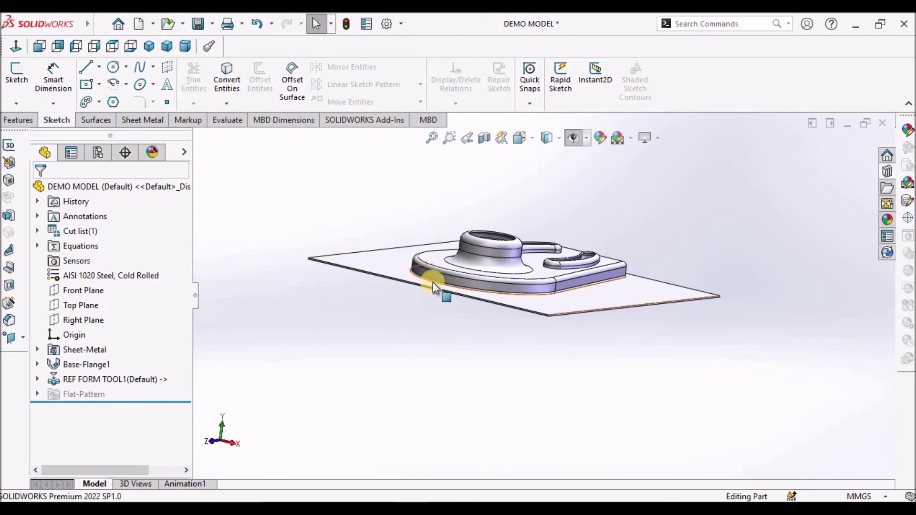
pyautogui.scroll(-6, 463, 282)
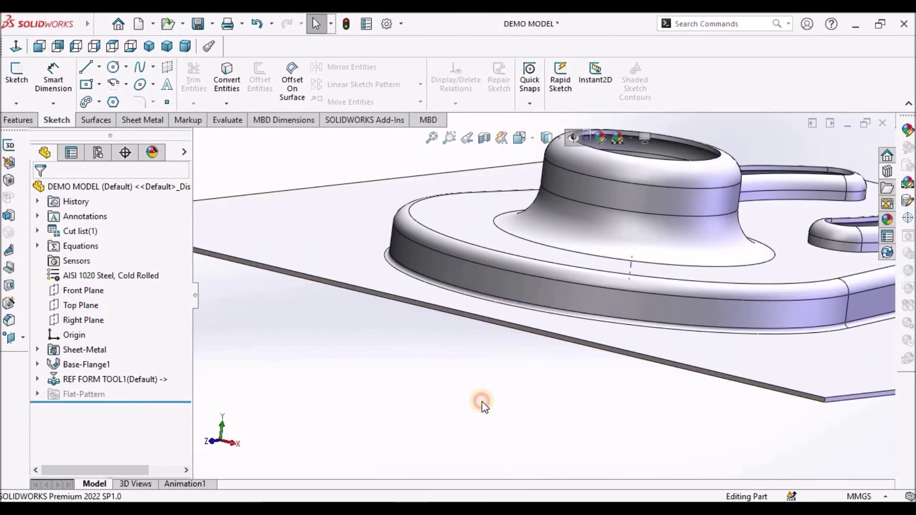
pyautogui.press('f')
pyautogui.click(167, 46)
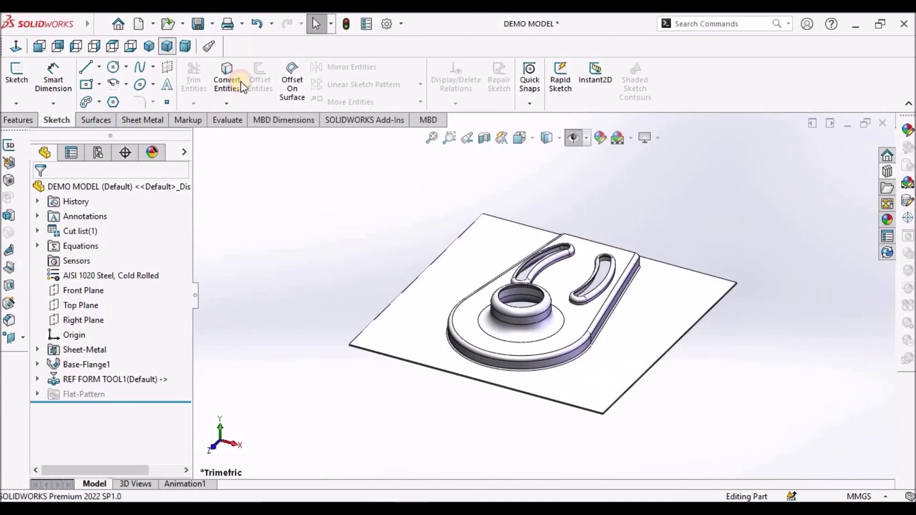
pyautogui.moveTo(548, 282); pyautogui.dragTo(667, 314, button='middle')
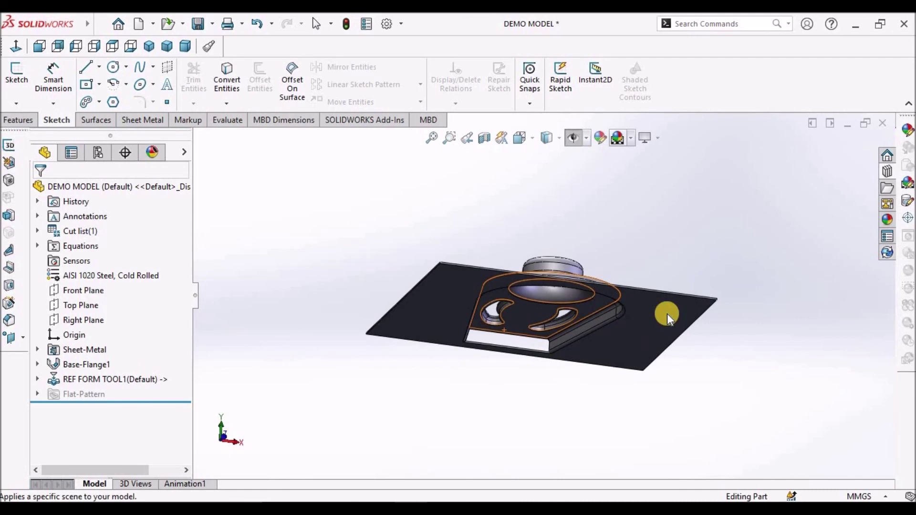
pyautogui.scroll(-6, 626, 295)
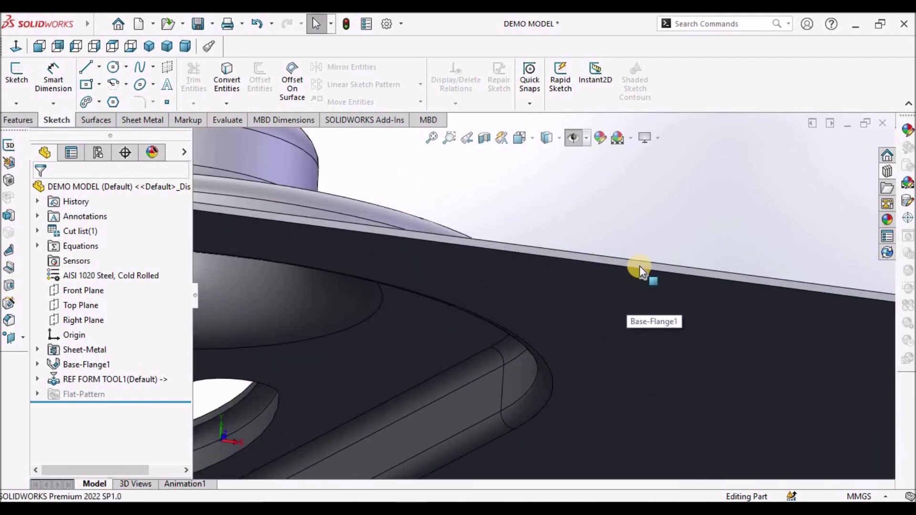
pyautogui.click(639, 265)
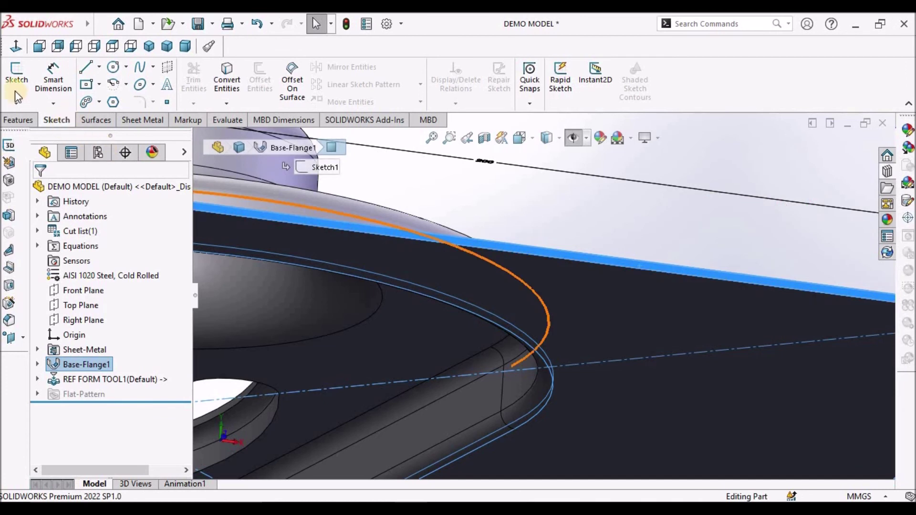
# Sketch on the edge face and convert the plate edge into a sketch line.
pyautogui.click(12, 68)
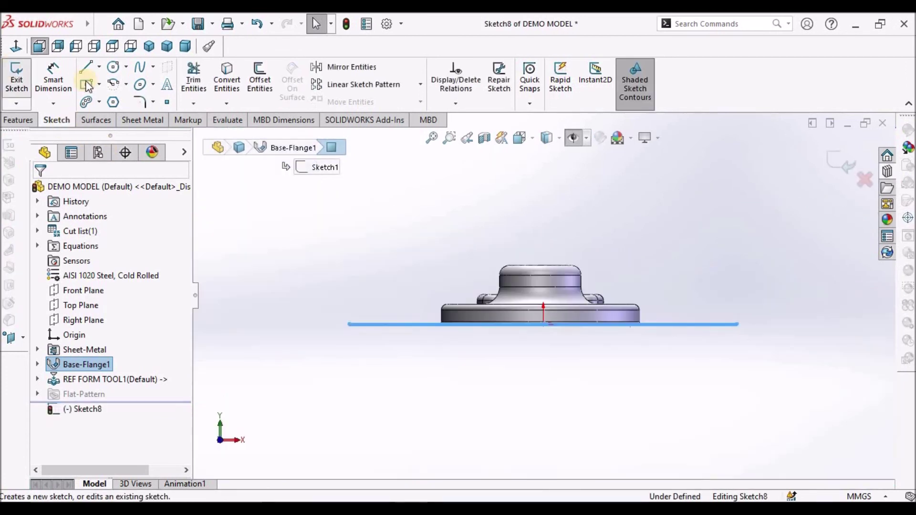
pyautogui.click(145, 120)
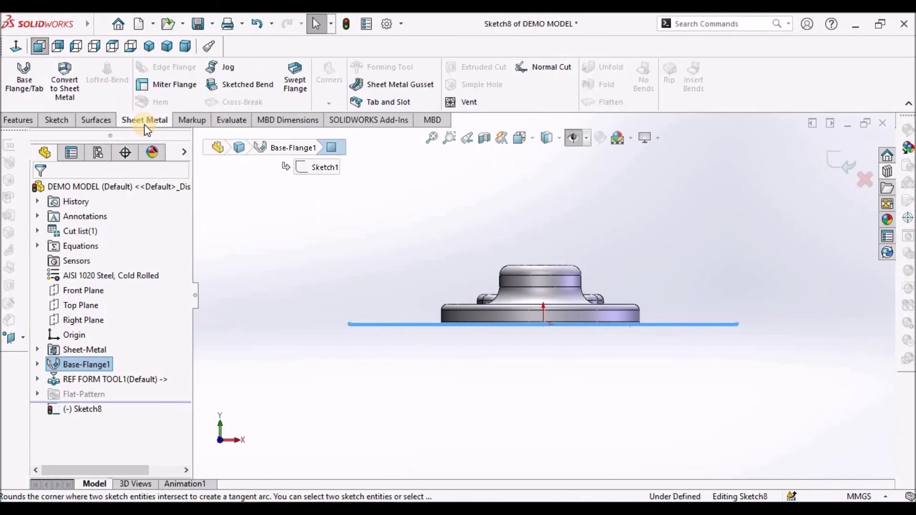
pyautogui.click(56, 119)
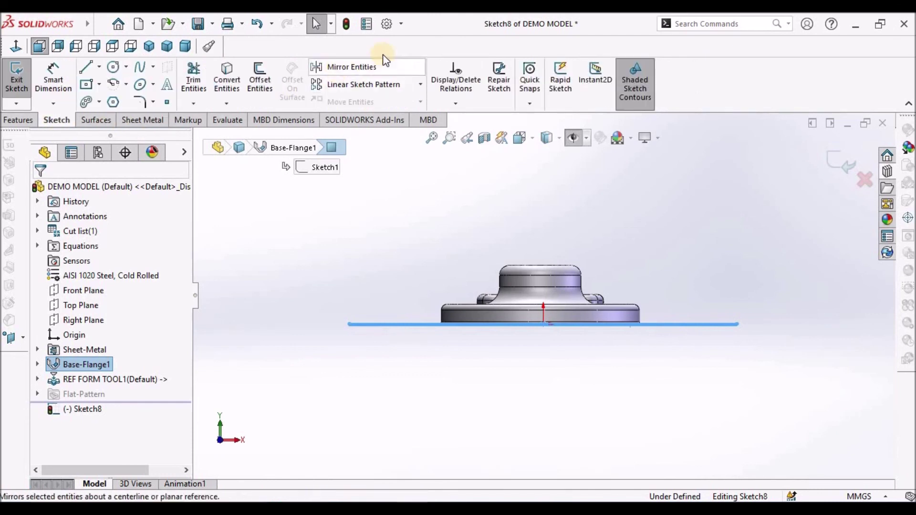
pyautogui.click(216, 78)
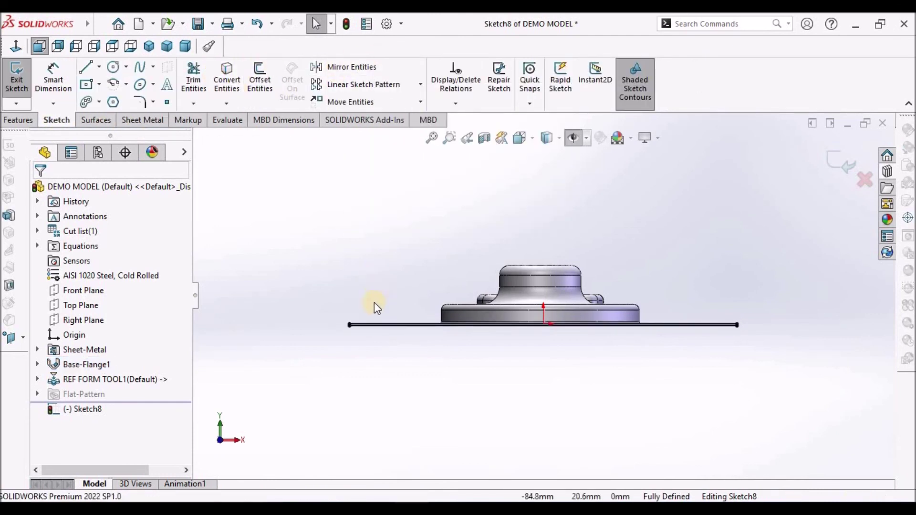
pyautogui.scroll(-5, 576, 374)
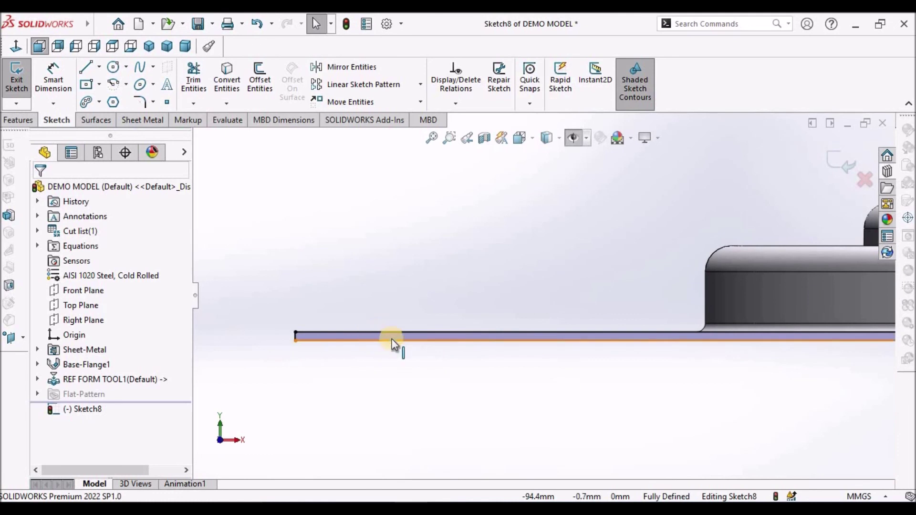
pyautogui.scroll(2, 409, 348)
# Create Cut-Extrude1 with Through All depth to remove the surrounding plate.
pyautogui.click(135, 120)
pyautogui.click(462, 61)
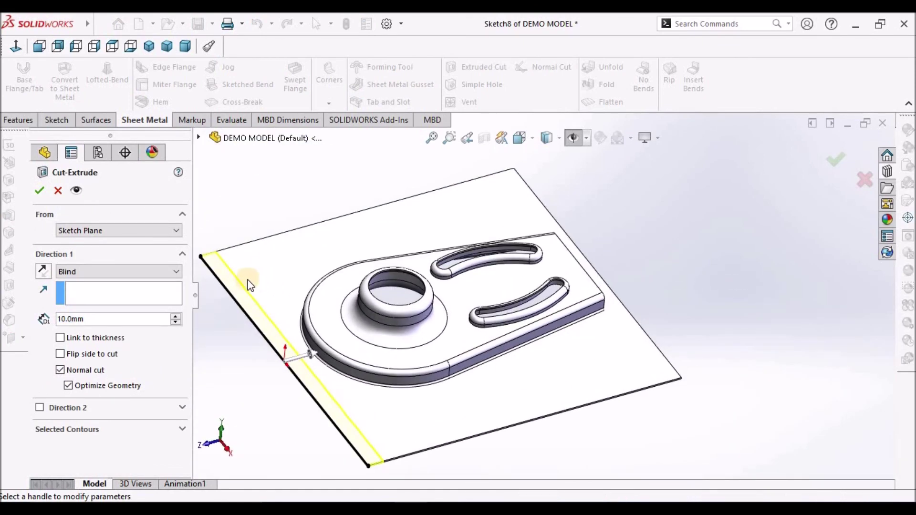
pyautogui.click(175, 273)
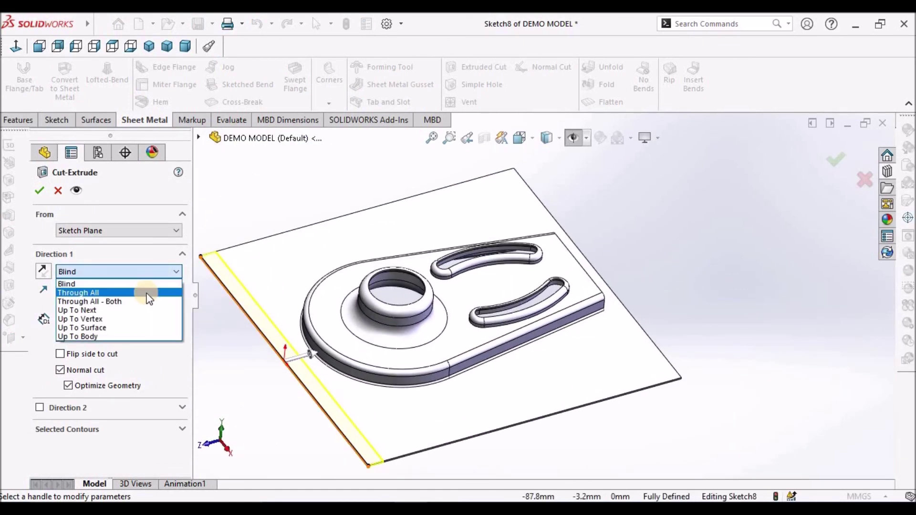
pyautogui.click(146, 292)
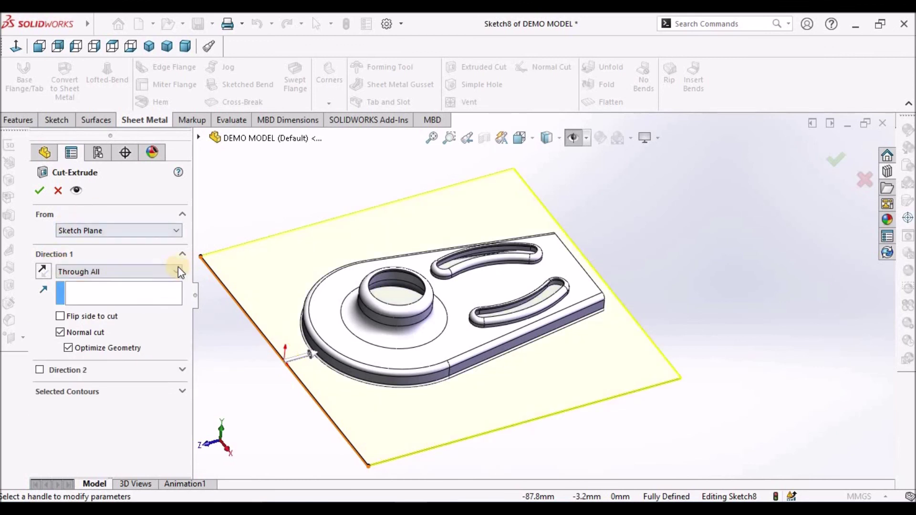
pyautogui.rightClick(213, 180)
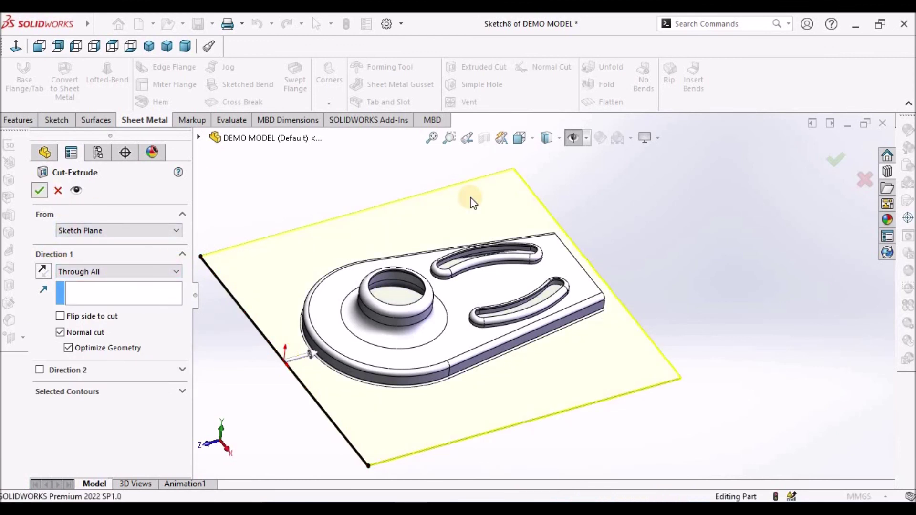
pyautogui.moveTo(666, 243); pyautogui.dragTo(439, 296, button='middle')
pyautogui.scroll(-5, 519, 227)
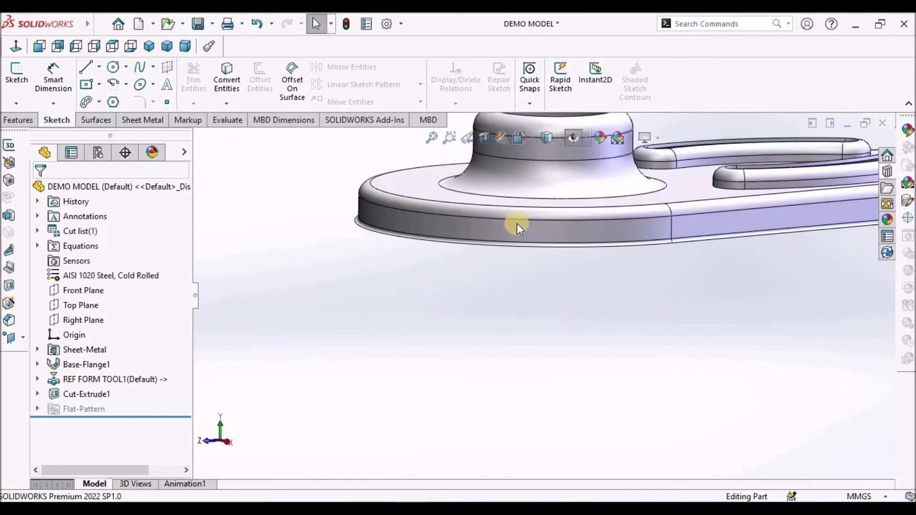
# Orbit the freed bracket to view its boss from above, ending in trimetric view.
pyautogui.moveTo(539, 193); pyautogui.dragTo(384, 262, button='middle')
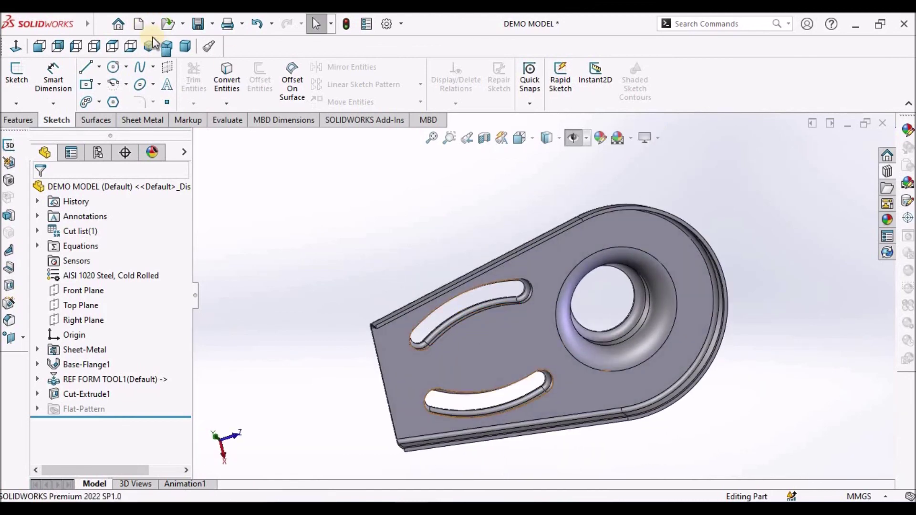
pyautogui.click(166, 46)
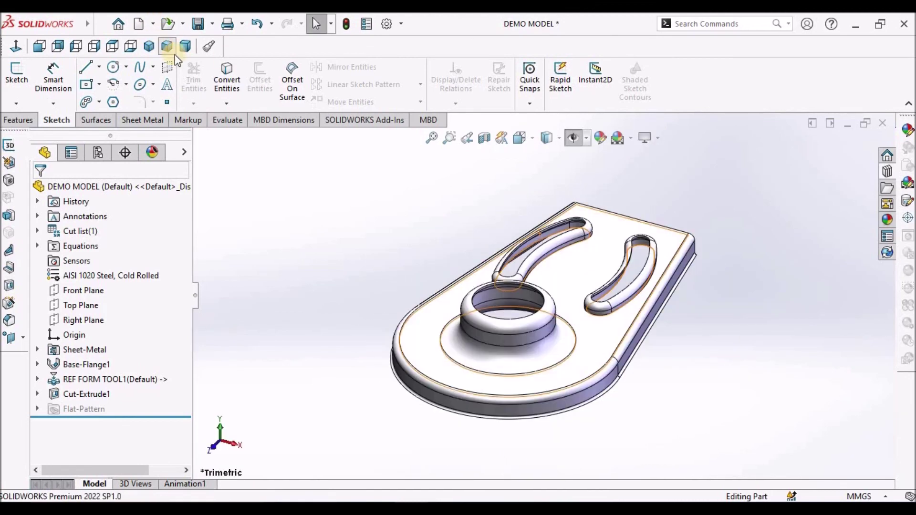